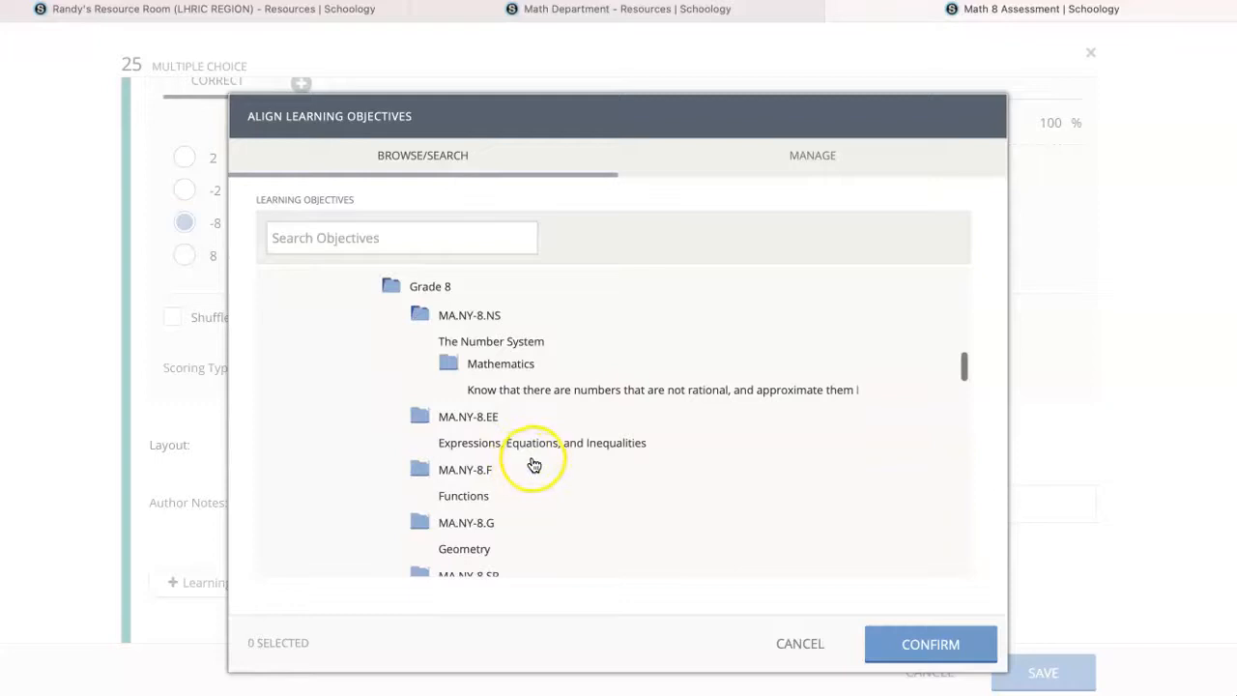
Step: Browse the custom group learning objectives to the Resource Room (LHRIC REGION) group's MATH 8 Standards folder and examine its standards
scroll(540, 458, "up", 10)
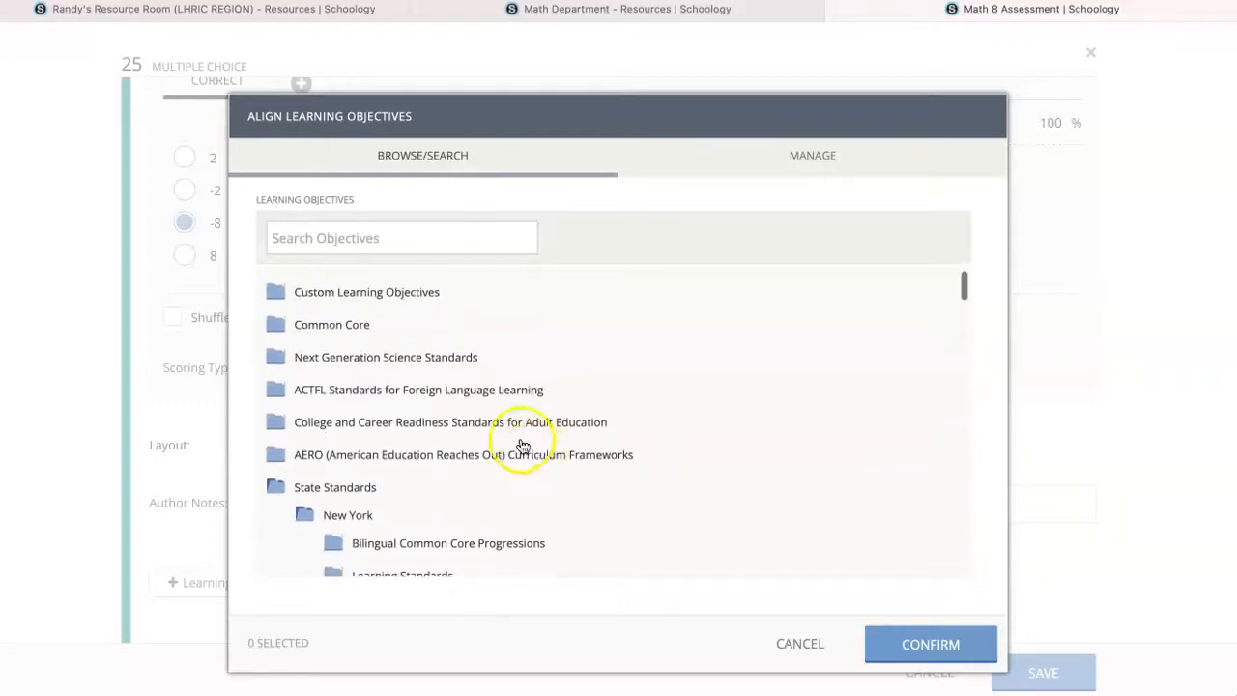
left_click(335, 495)
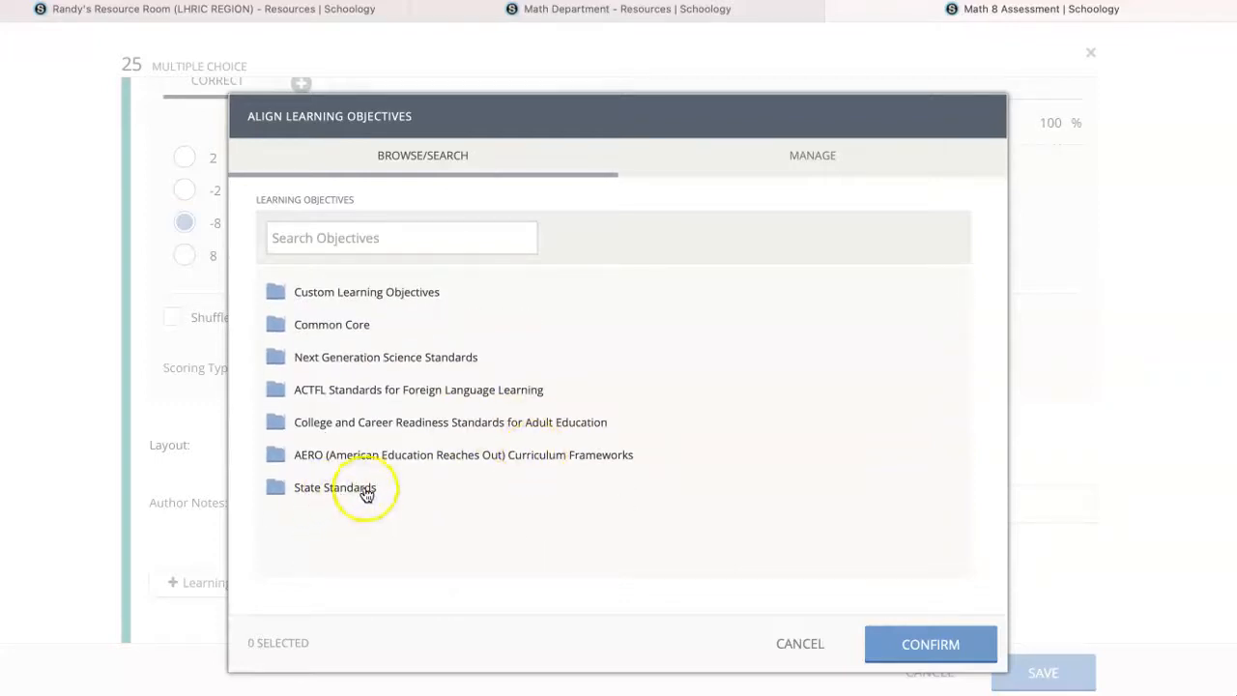
left_click(388, 299)
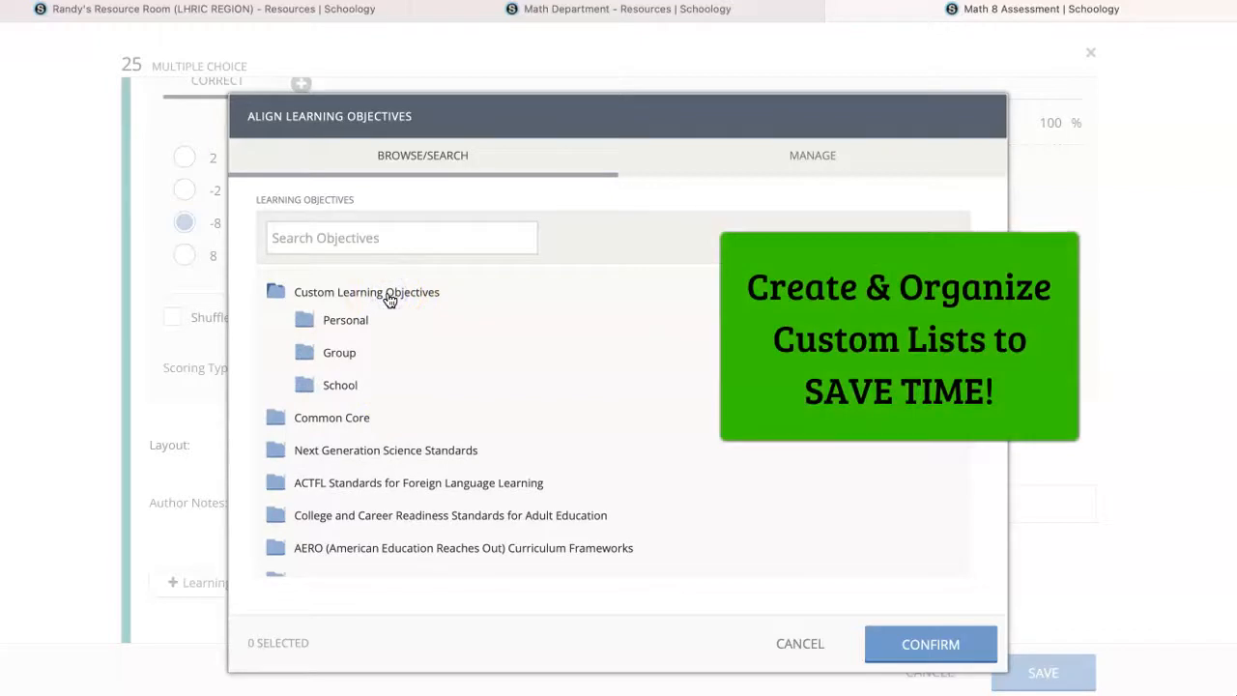
left_click(339, 355)
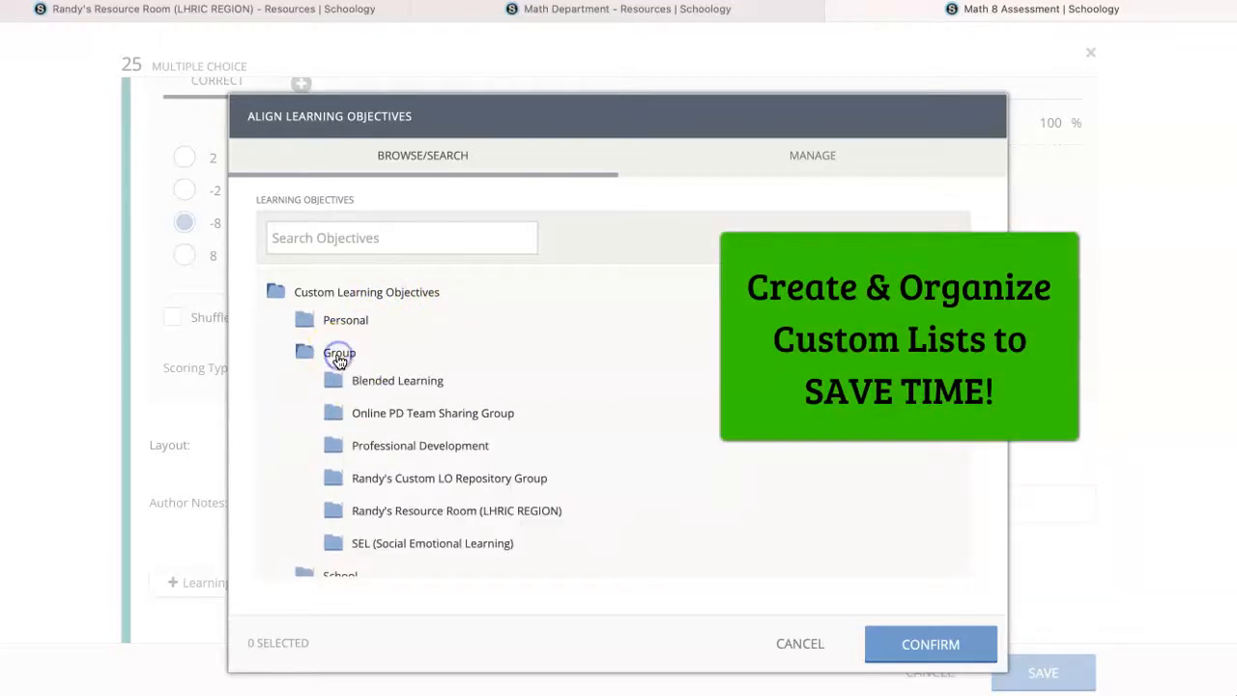
left_click(445, 513)
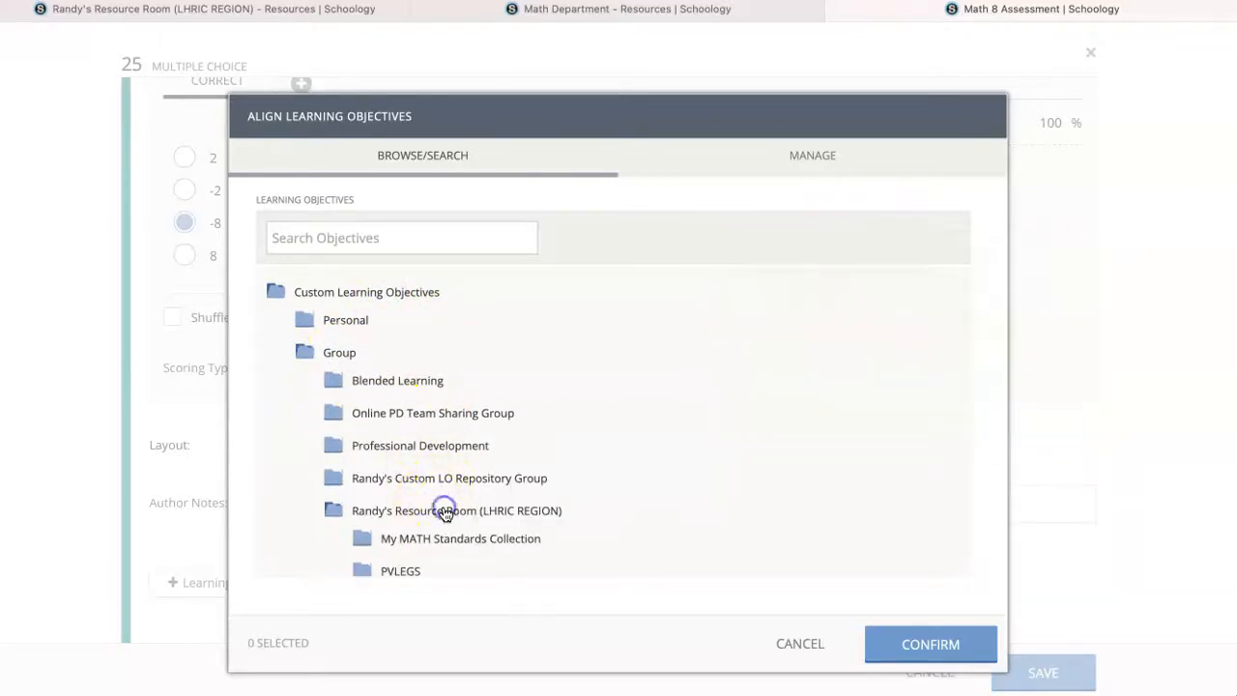
scroll(445, 513, "down", 3)
left_click(434, 449)
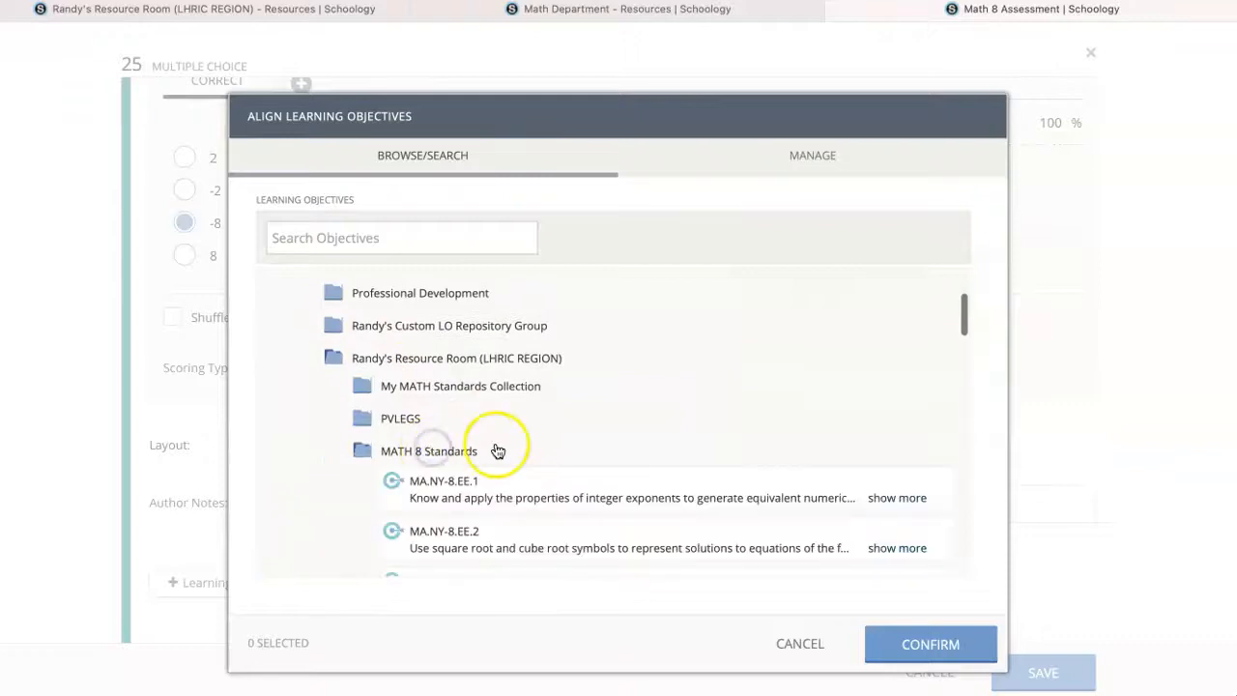
scroll(497, 450, "down", 3)
scroll(497, 451, "down", 5)
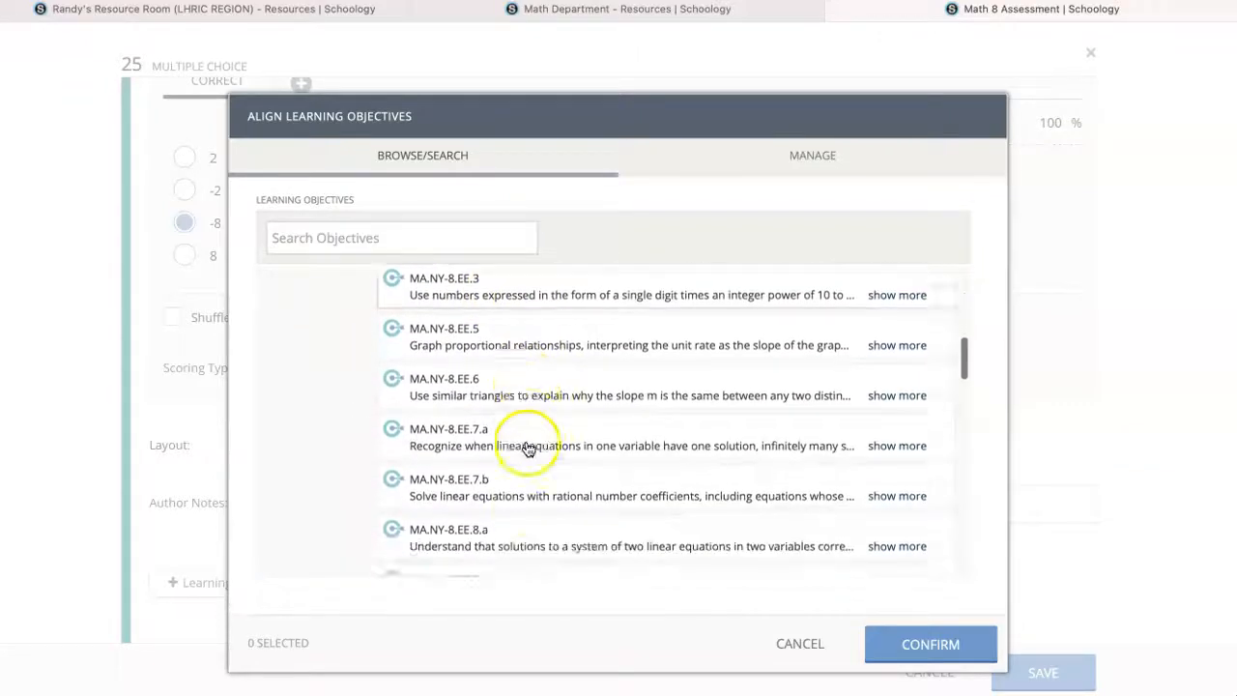
scroll(522, 447, "down", 5)
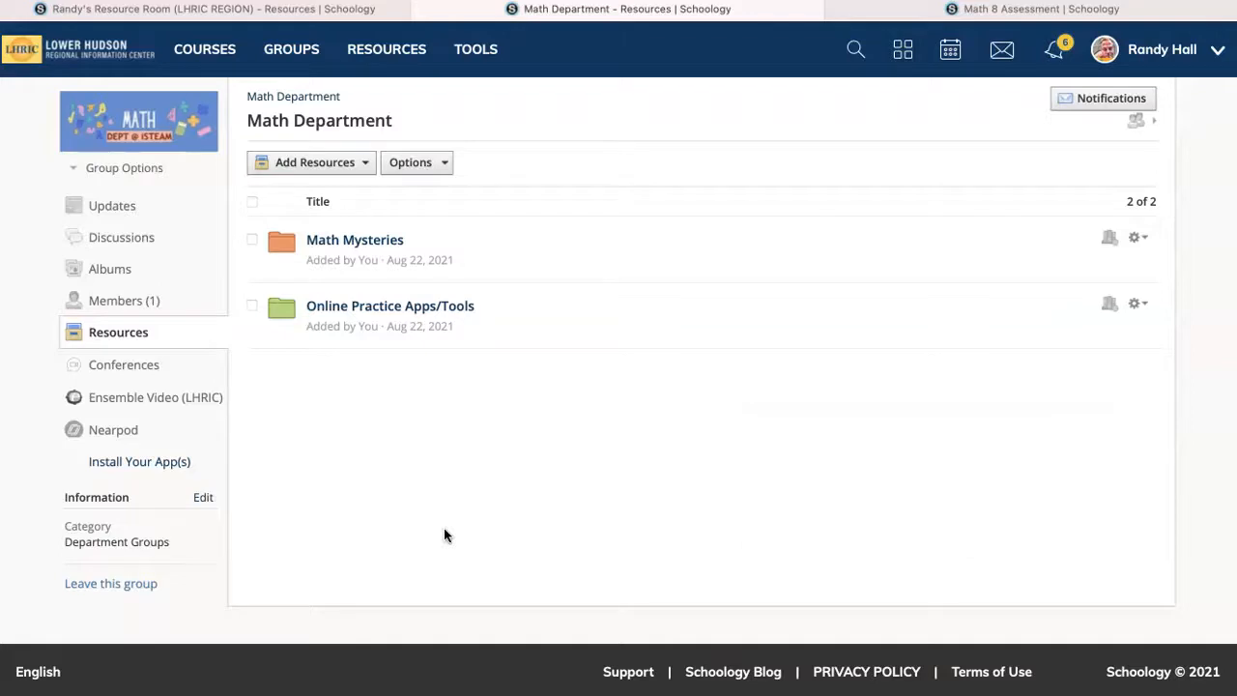
Step: Enable learning objectives in the Math Department group's resources
left_click(118, 332)
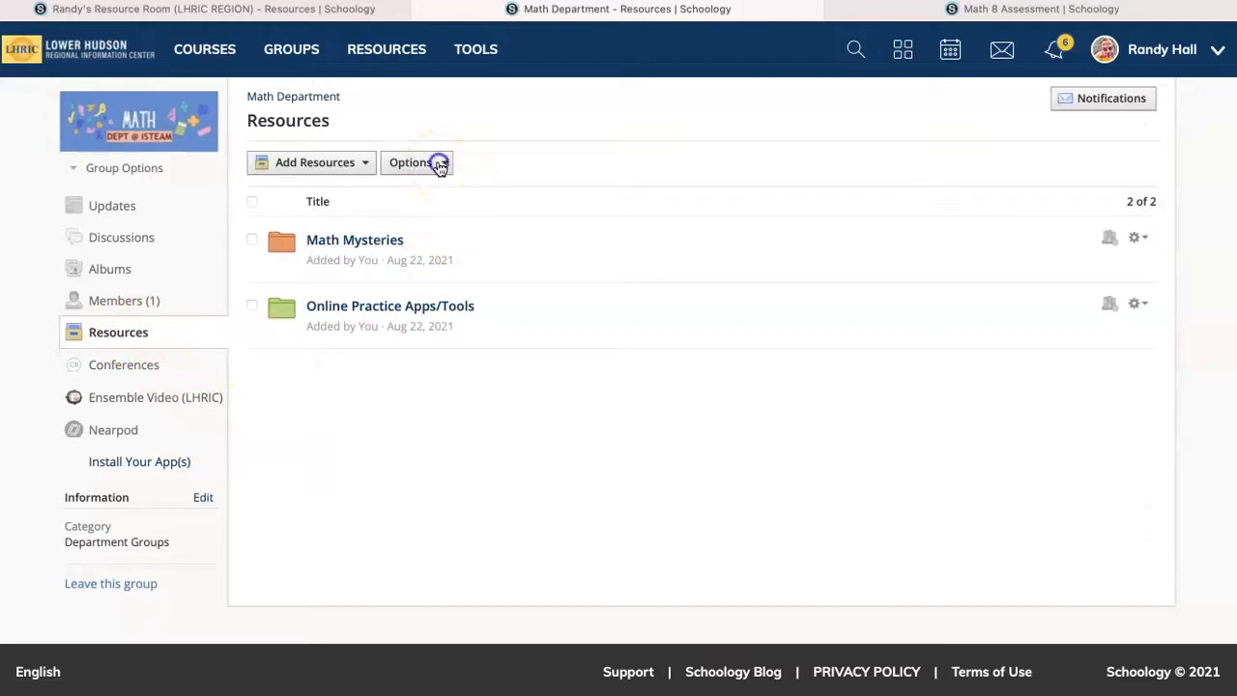
left_click(436, 164)
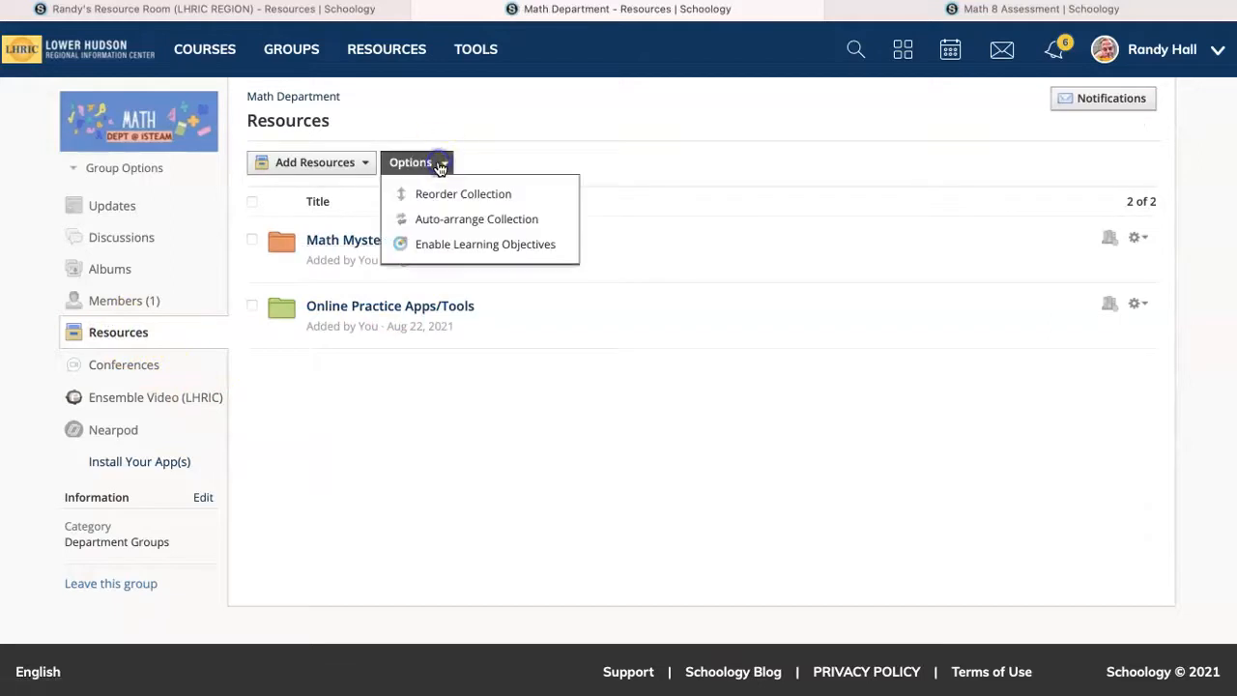
left_click(495, 248)
left_click(589, 268)
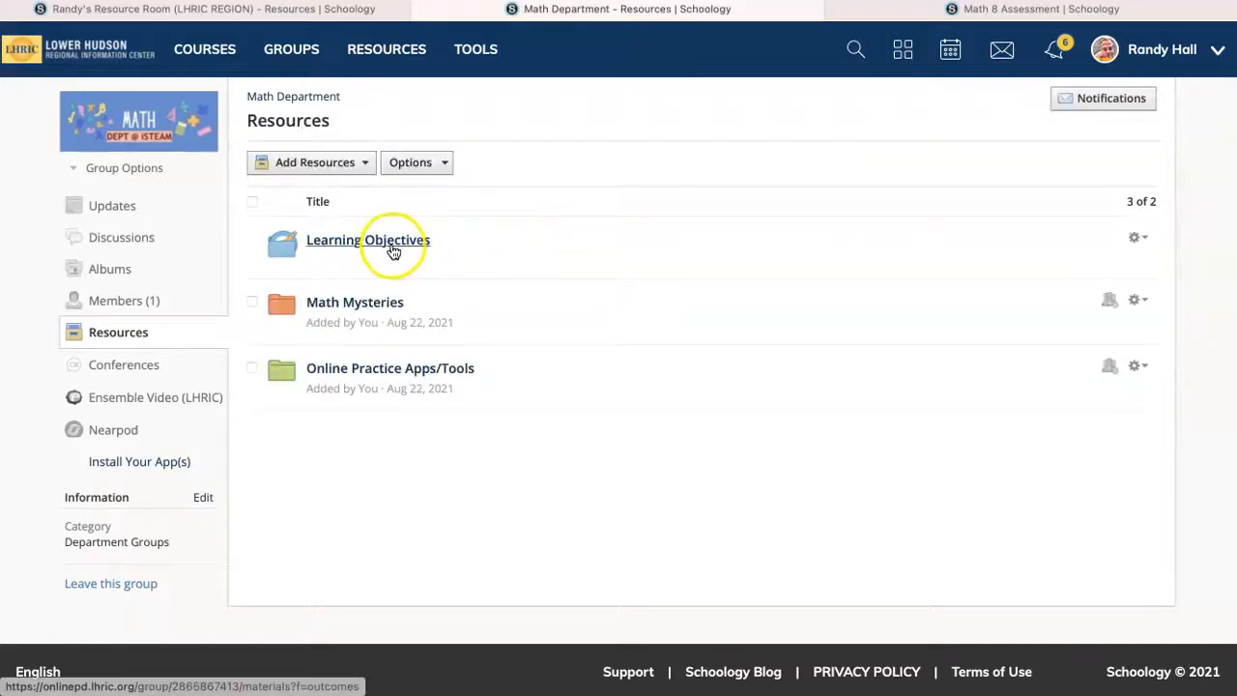
Step: Open the group's Learning Objectives folder and start adding objectives from State Standards, Common Core, and others
left_click(394, 242)
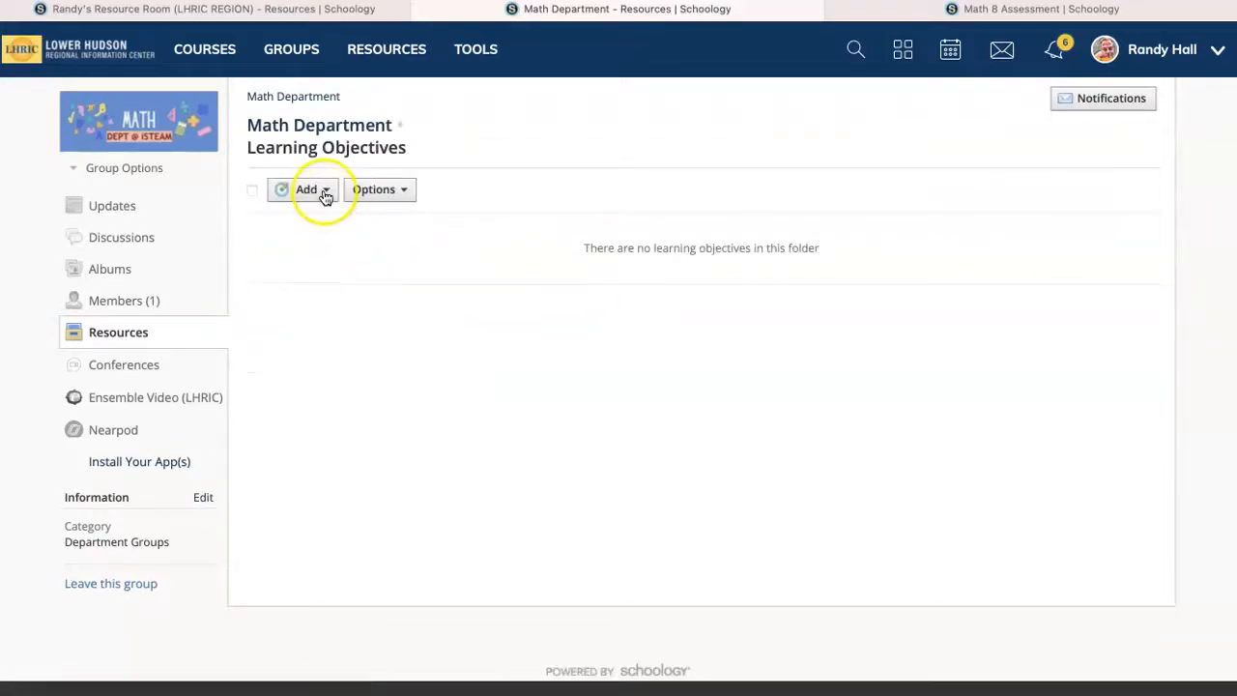
left_click(326, 197)
left_click(473, 258)
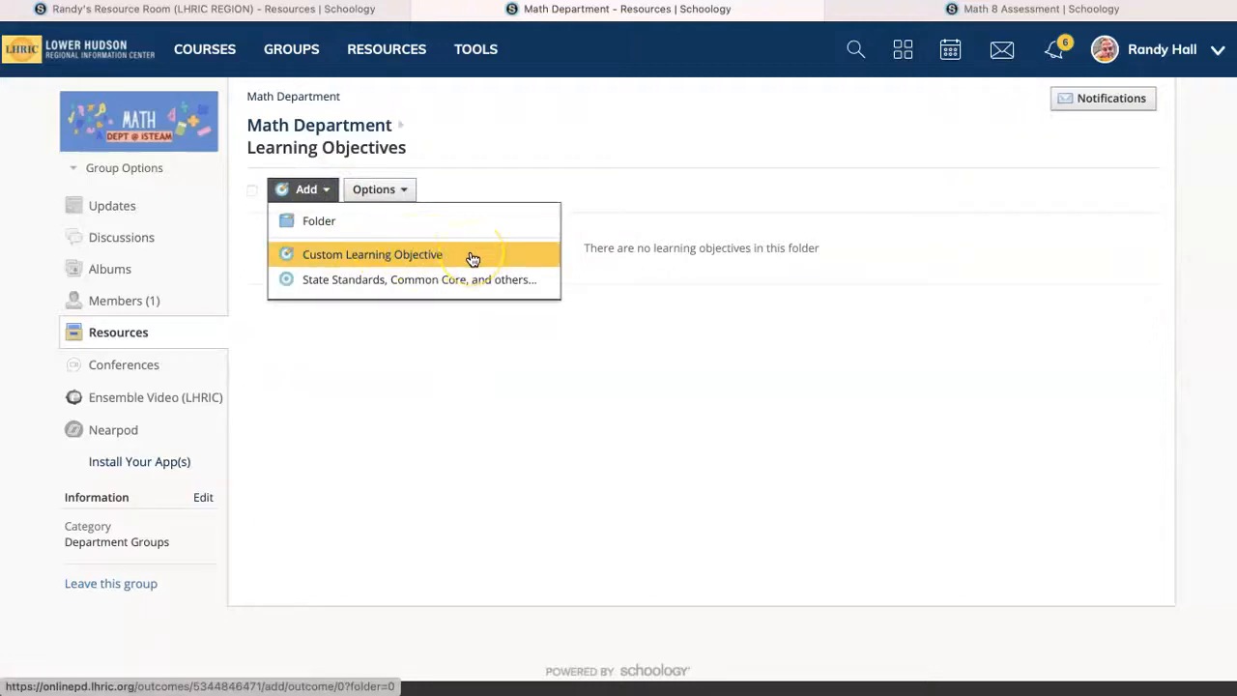
left_click(407, 284)
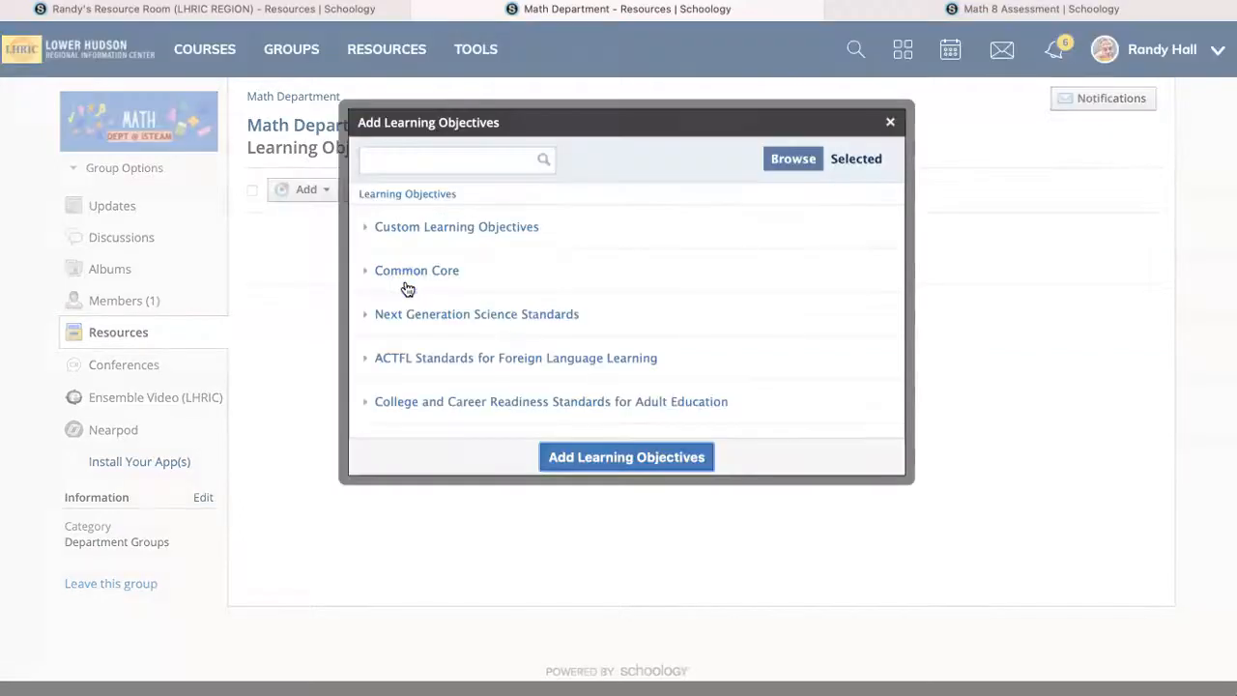
Step: Browse the state standards to New York, Next Generation Learning Standards, Mathematics (2017), Grade 8
scroll(502, 299, "down", 3)
left_click(436, 418)
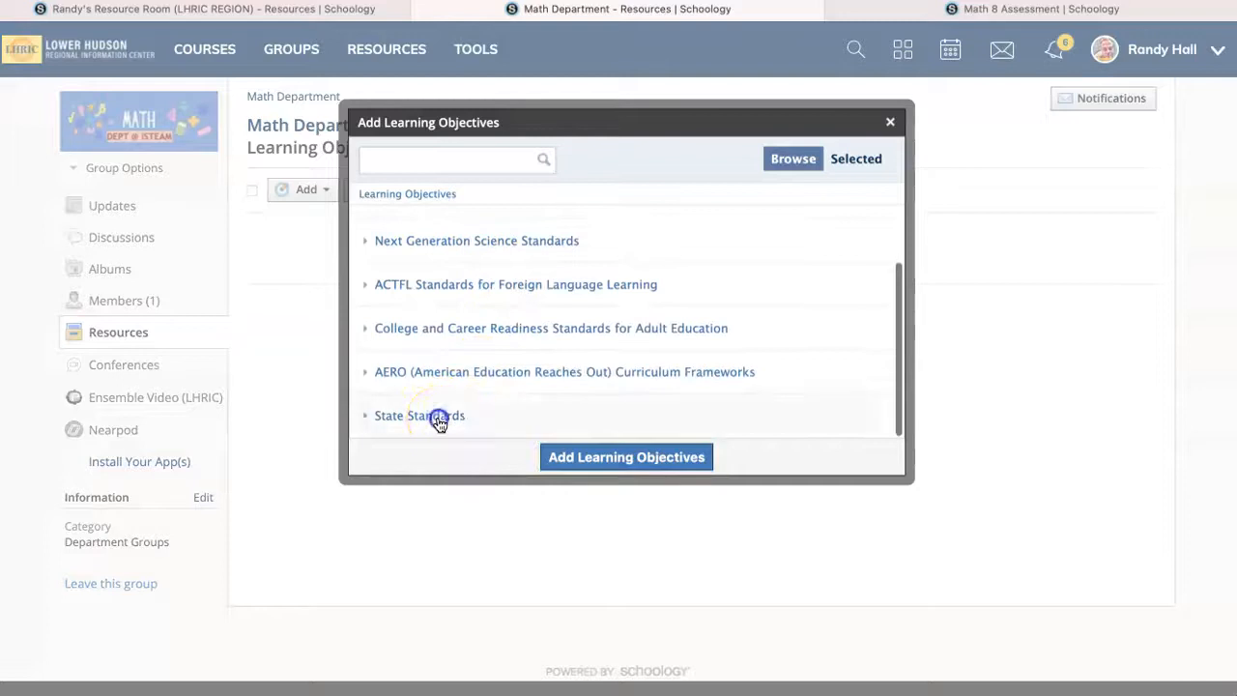
scroll(465, 391, "down", 3)
scroll(454, 329, "up", 3)
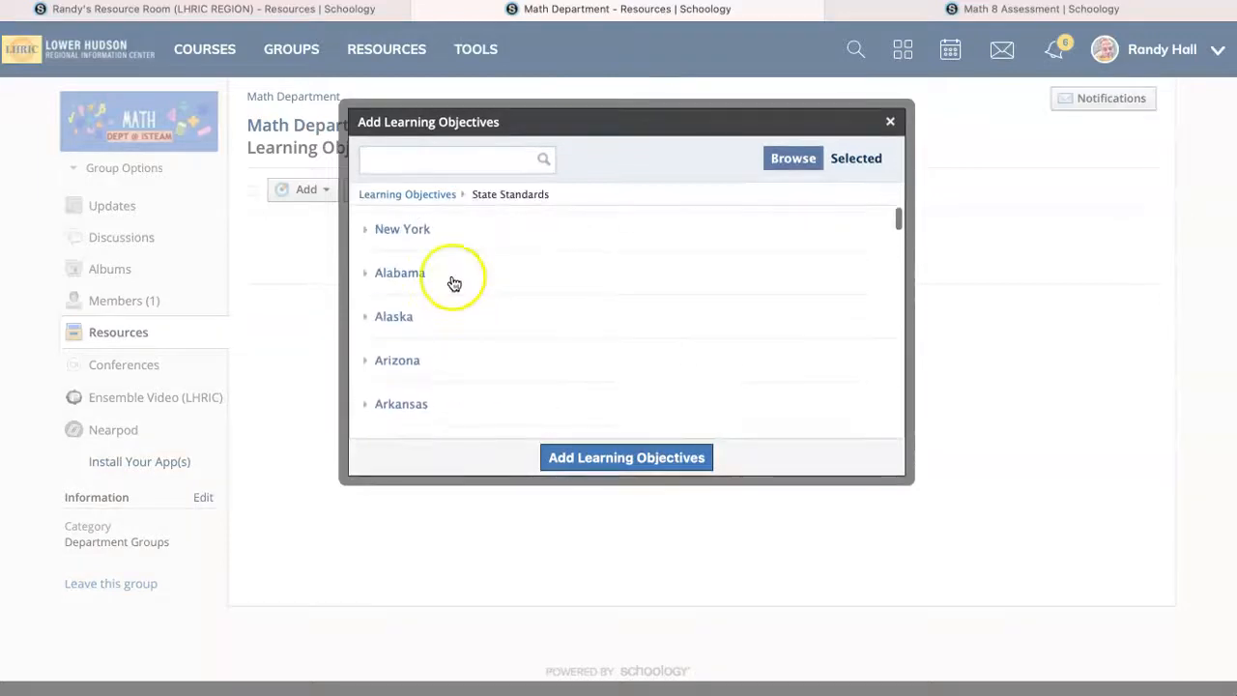
left_click(406, 227)
scroll(483, 257, "down", 3)
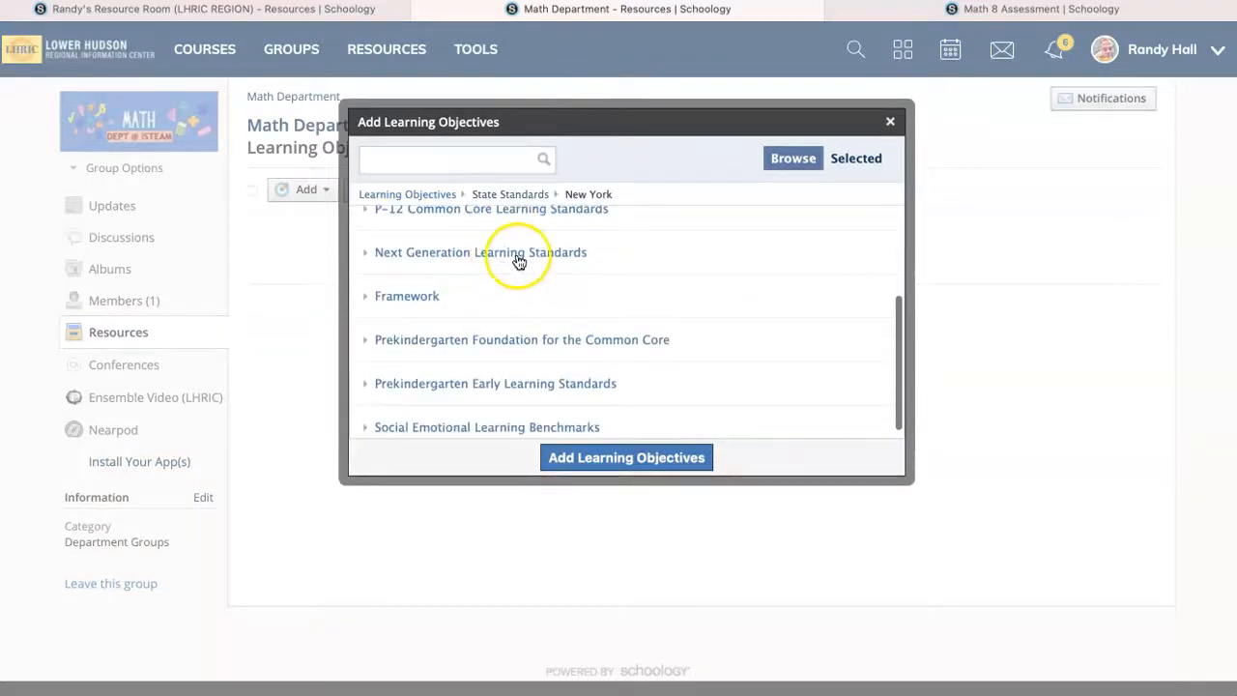
left_click(518, 255)
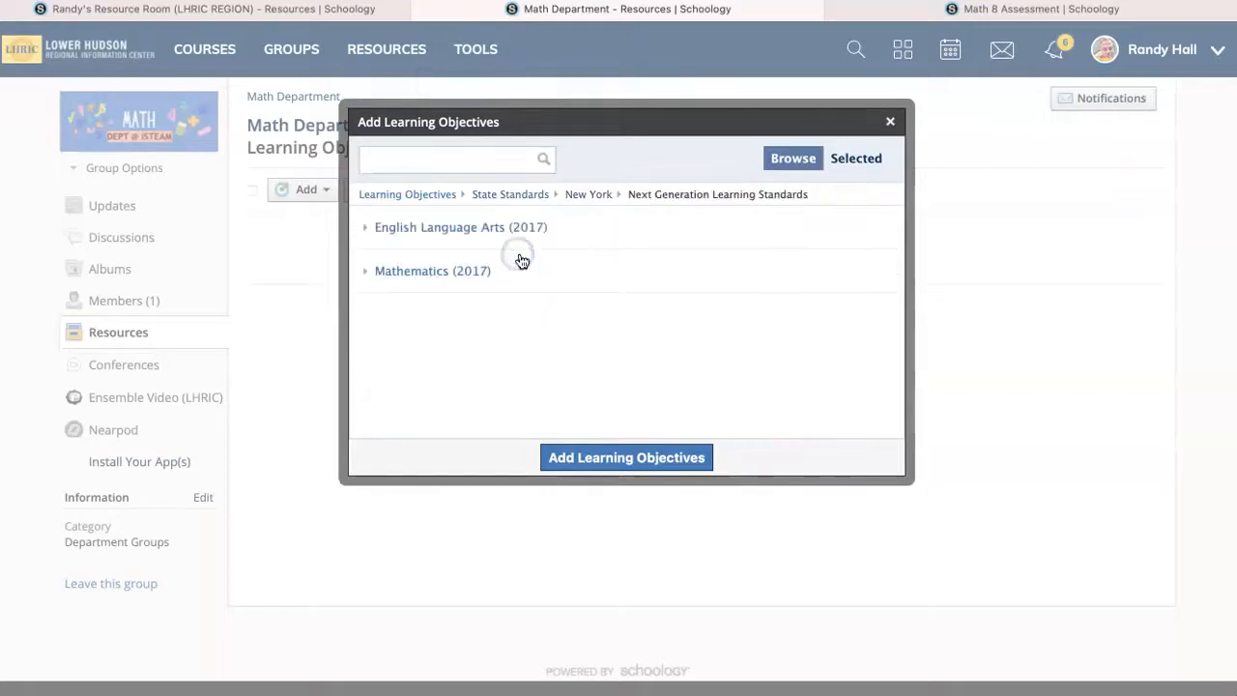
left_click(464, 269)
scroll(541, 306, "down", 5)
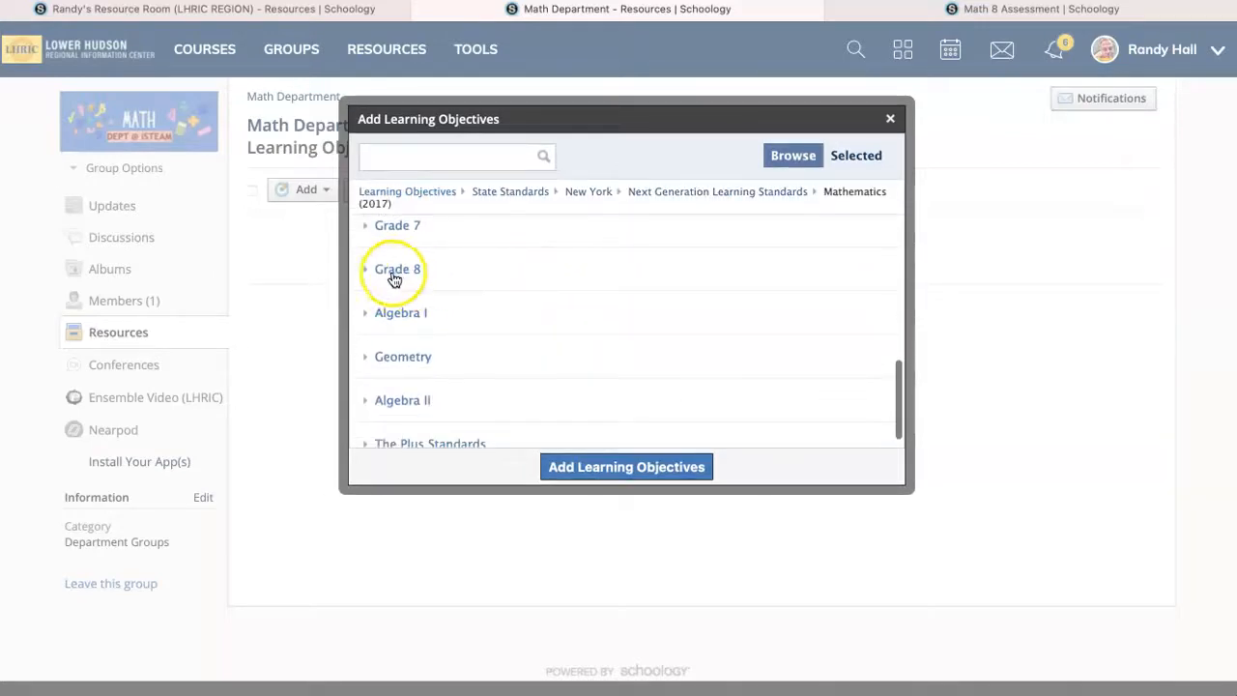
left_click(394, 271)
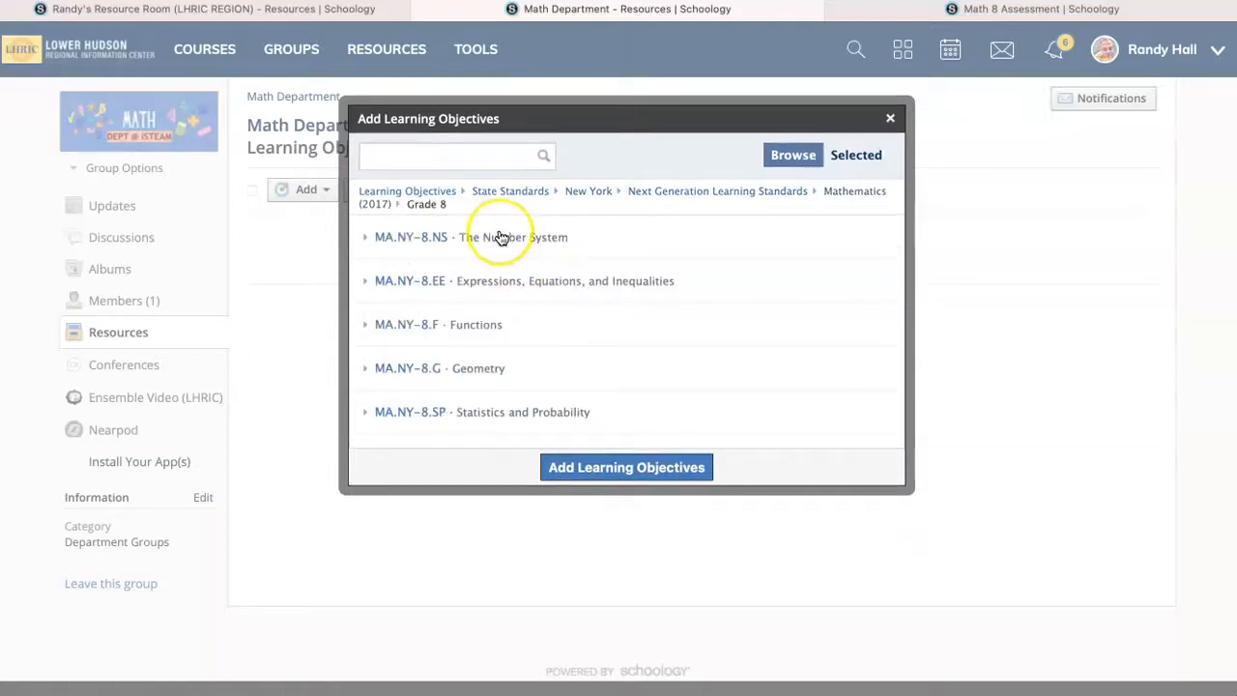
Step: Select standards MA.NY-8.NS.1 and MA.NY-8.NS.2 under The Number System
left_click(504, 239)
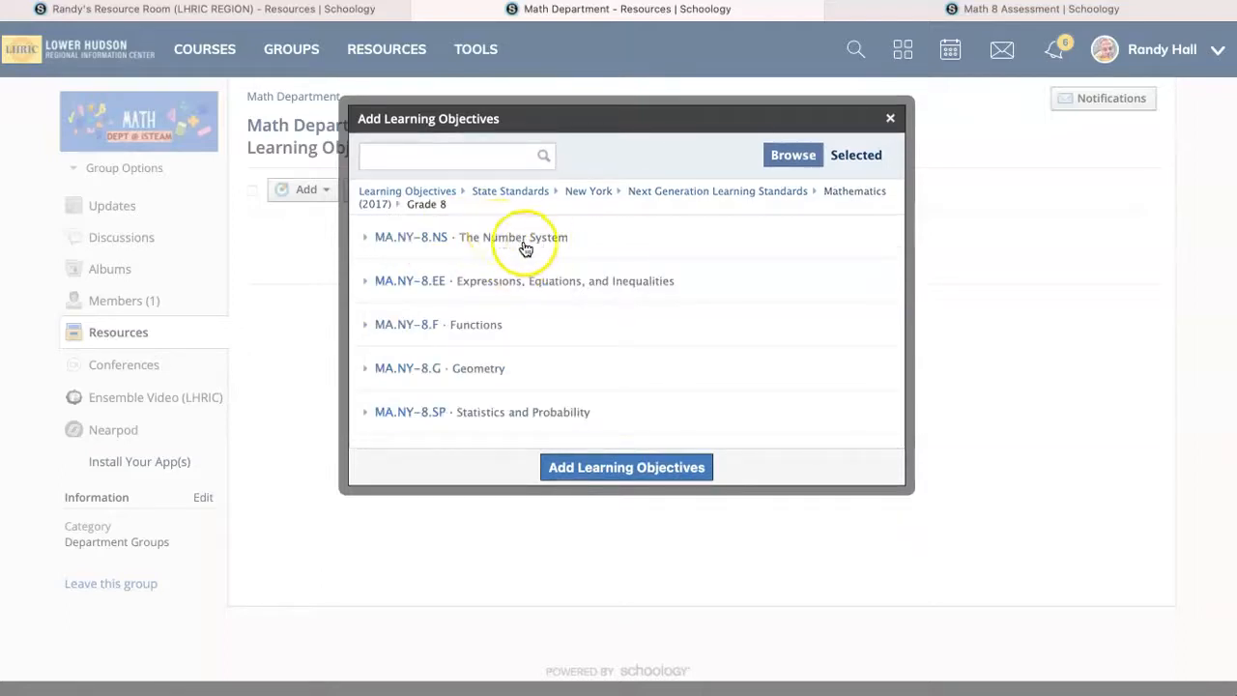
left_click(538, 246)
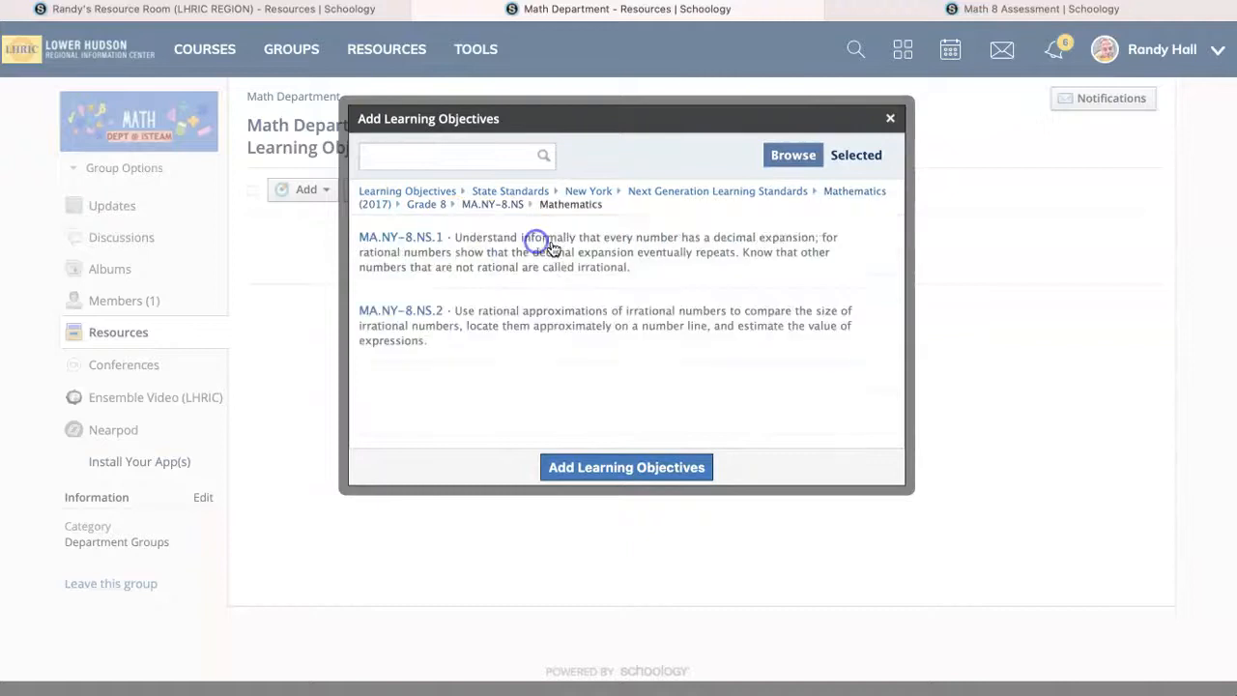
left_click(539, 253)
left_click(561, 325)
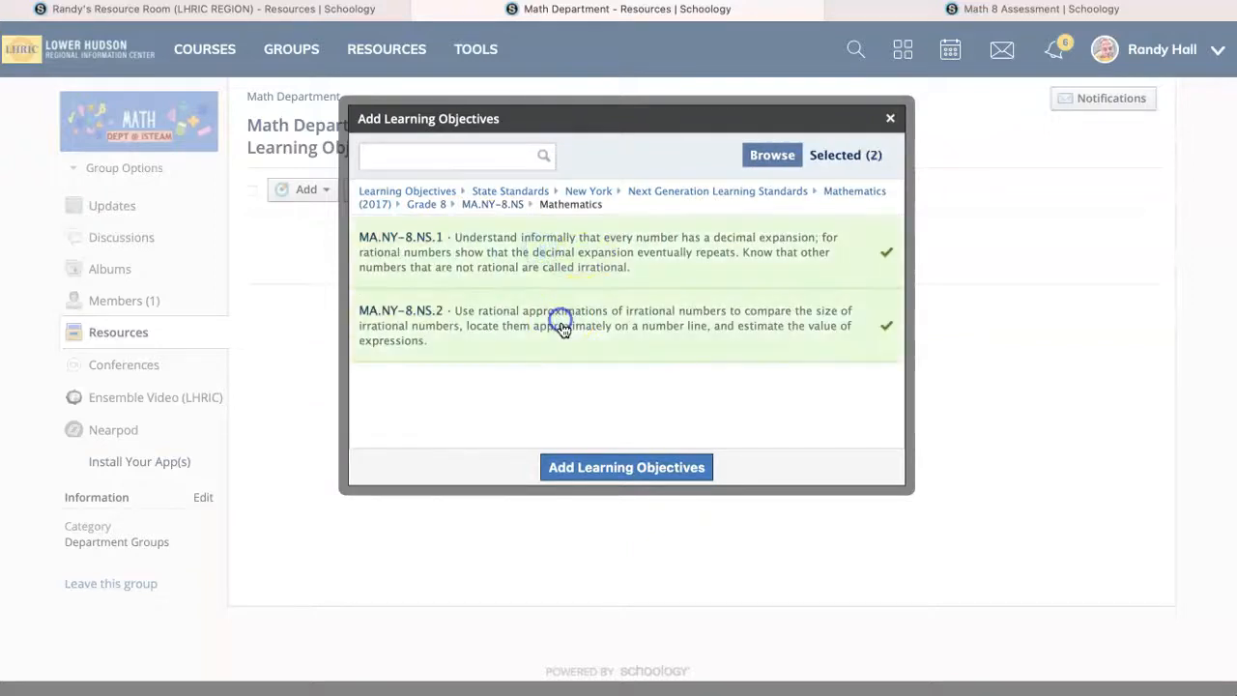
Step: Select standards MA.NY-8.EE.1, MA.NY-8.EE.2 and MA.NY-8.EE.3 on radicals and integer exponents under Expressions, Equations, and Inequalities
left_click(511, 207)
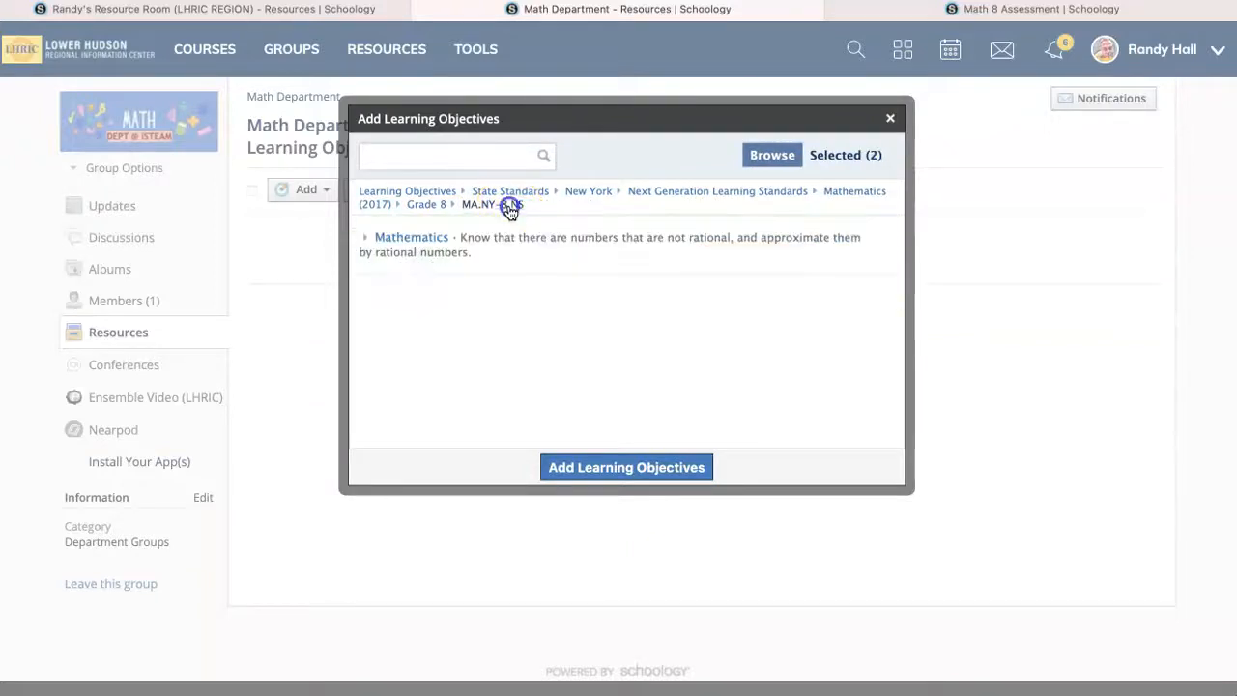
left_click(442, 209)
left_click(491, 283)
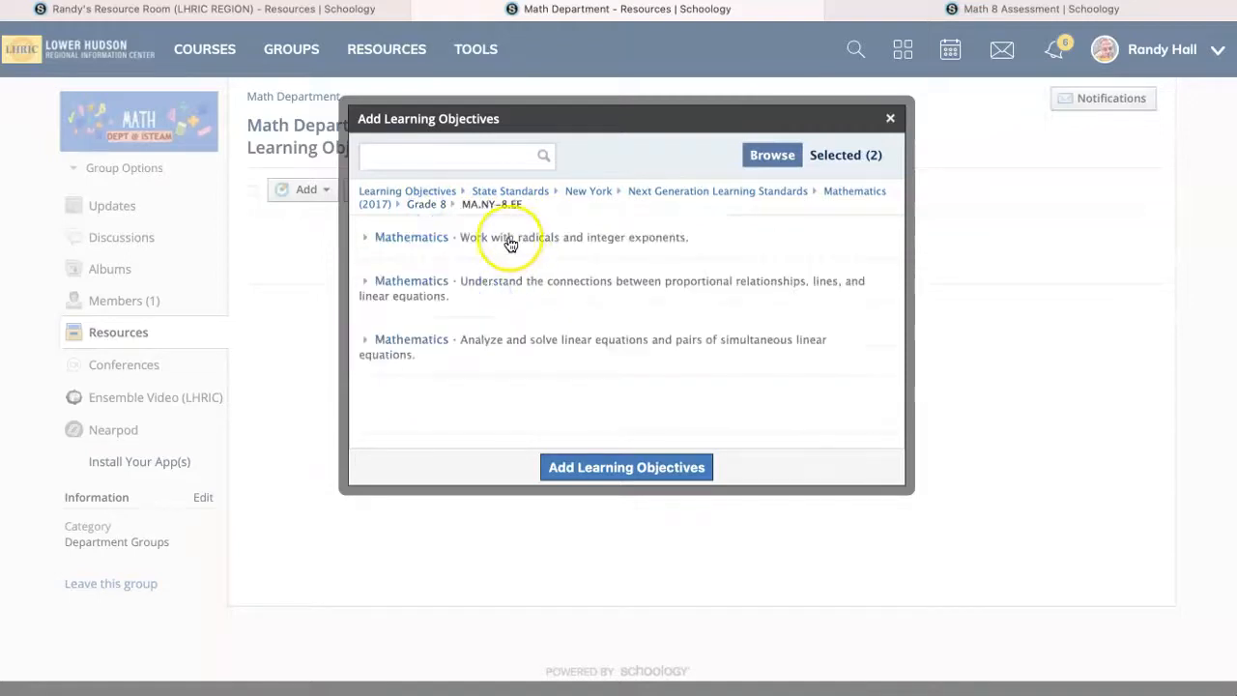
left_click(511, 245)
left_click(500, 242)
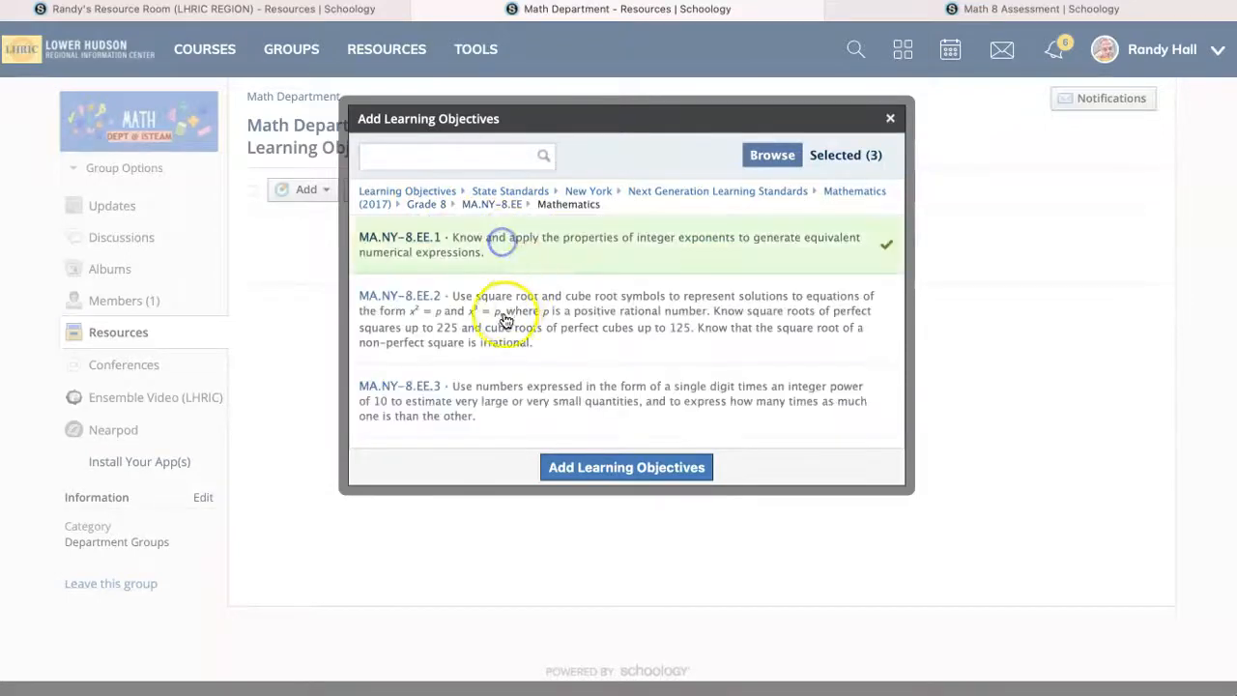
left_click(504, 314)
left_click(507, 396)
Step: Select standards MA.NY-8.EE.5 and MA.NY-8.EE.6 on proportional relationships, lines, and linear equations
left_click(504, 206)
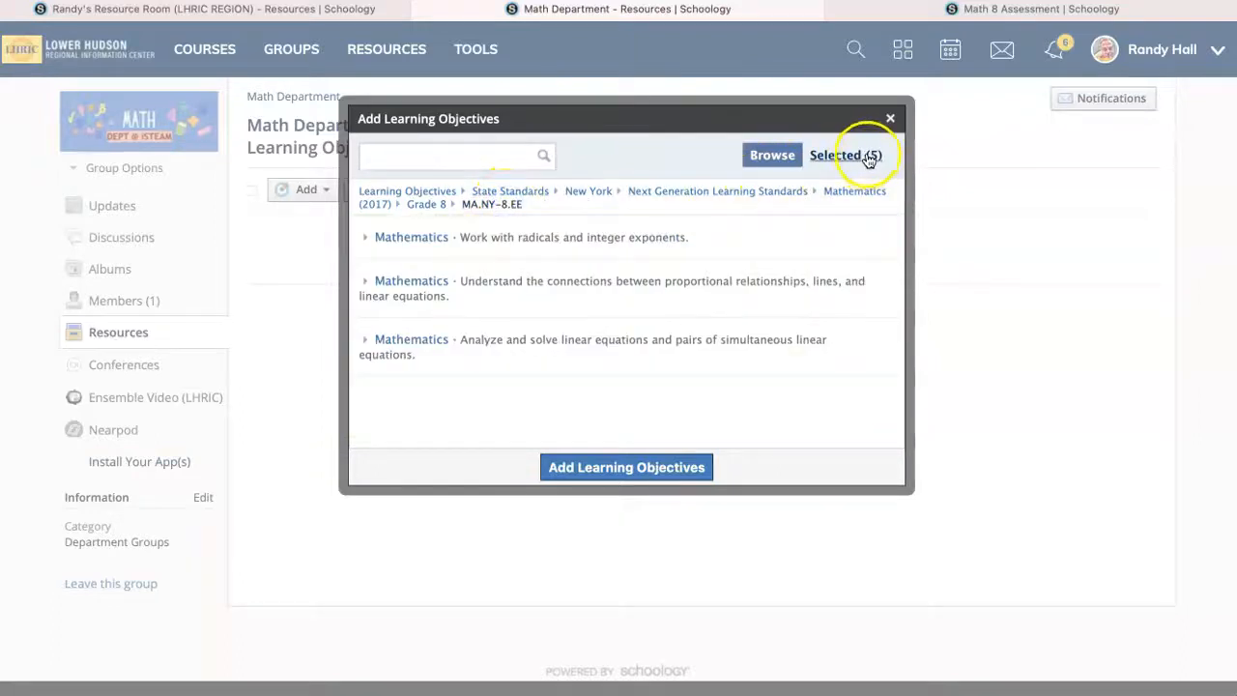
left_click(548, 286)
left_click(551, 259)
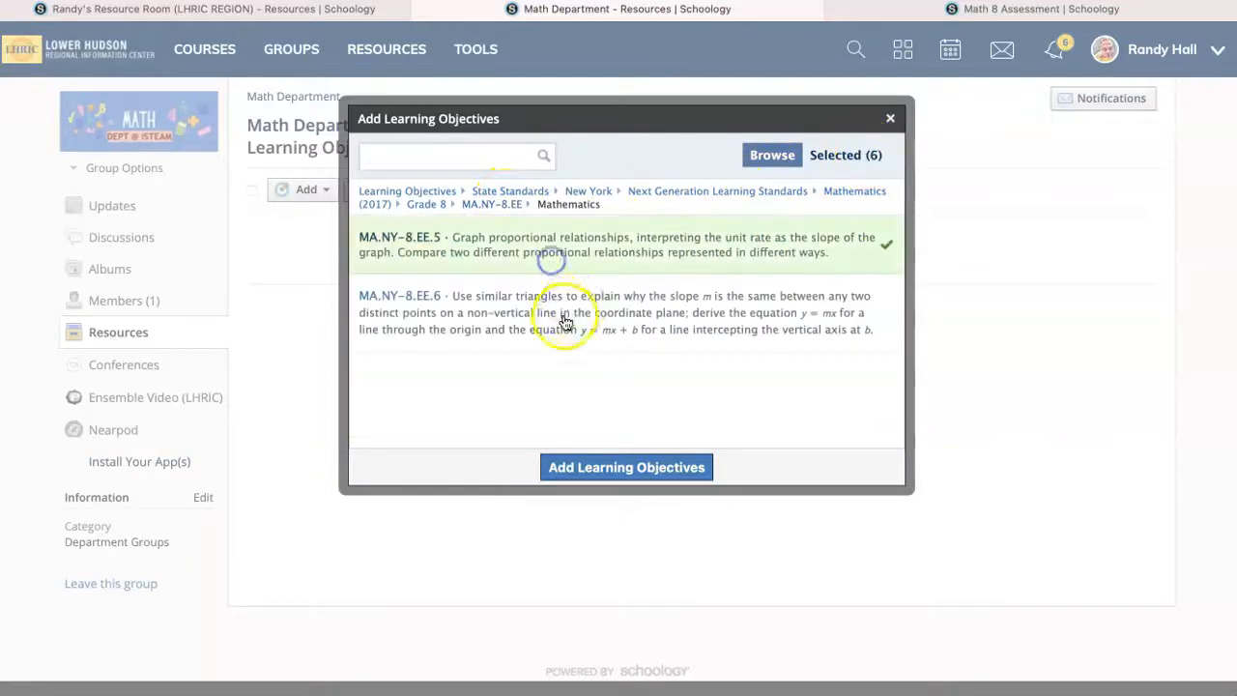
left_click(567, 312)
Step: Select standards MA.NY-8.EE.7.a and MA.NY-8.EE.7.b on solving linear equations in one variable
left_click(504, 205)
left_click(489, 348)
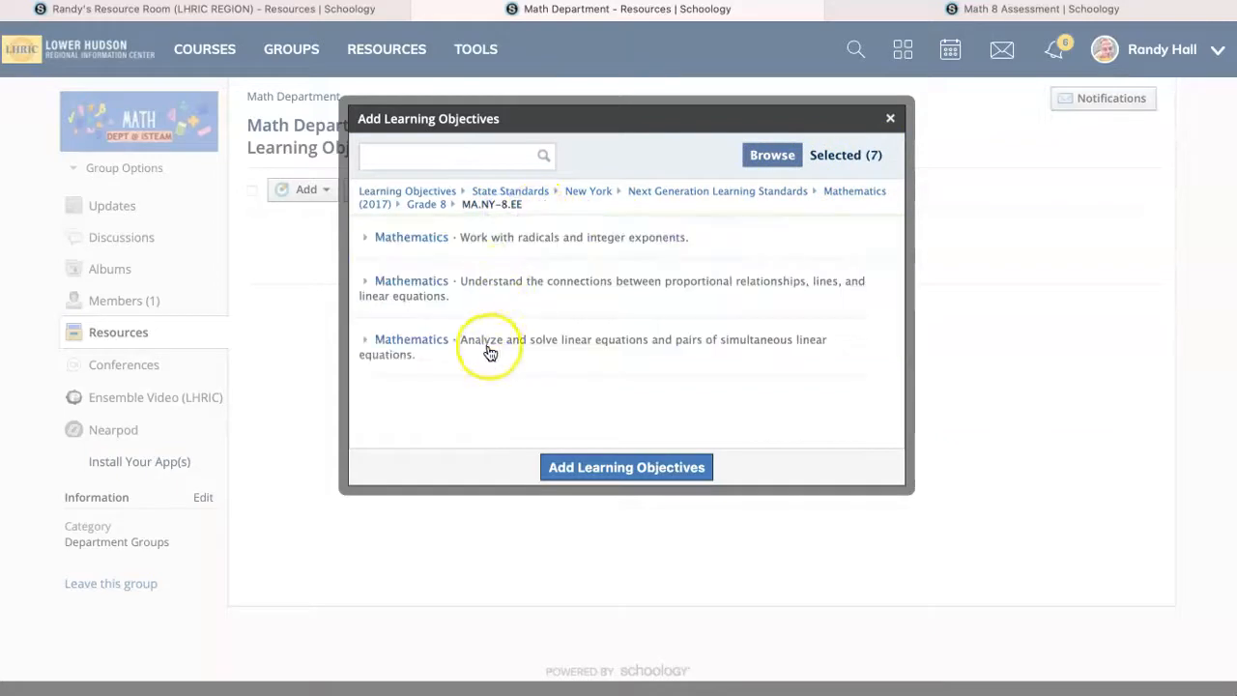
left_click(528, 243)
left_click(540, 256)
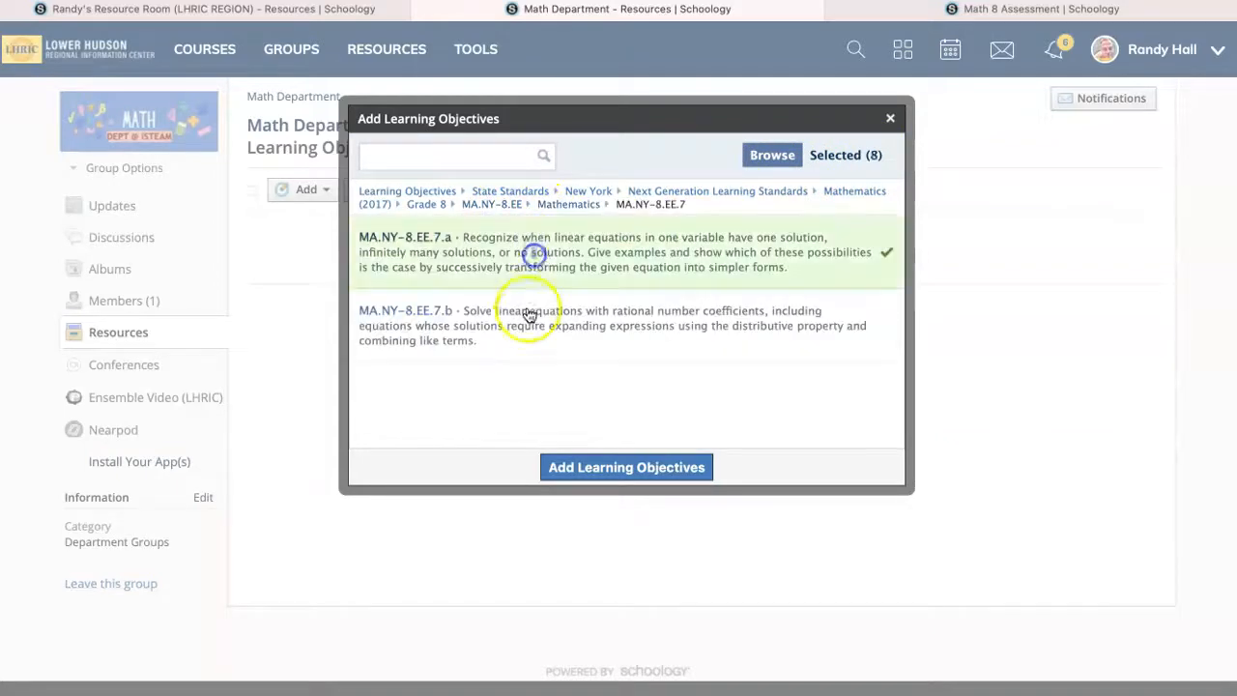
left_click(523, 317)
Step: Select standards MA.NY-8.EE.8.a, MA.NY-8.EE.8.b and MA.NY-8.EE.8.c on pairs of simultaneous linear equations
left_click(570, 206)
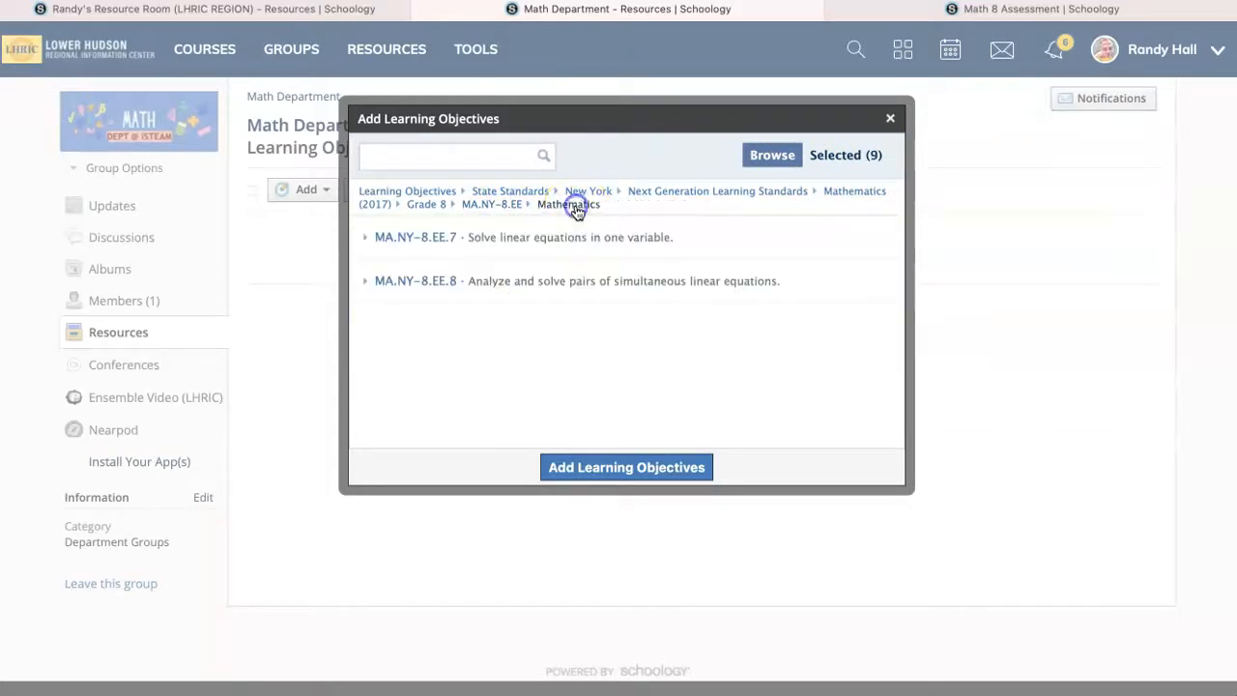
left_click(512, 290)
left_click(525, 259)
left_click(525, 335)
left_click(511, 399)
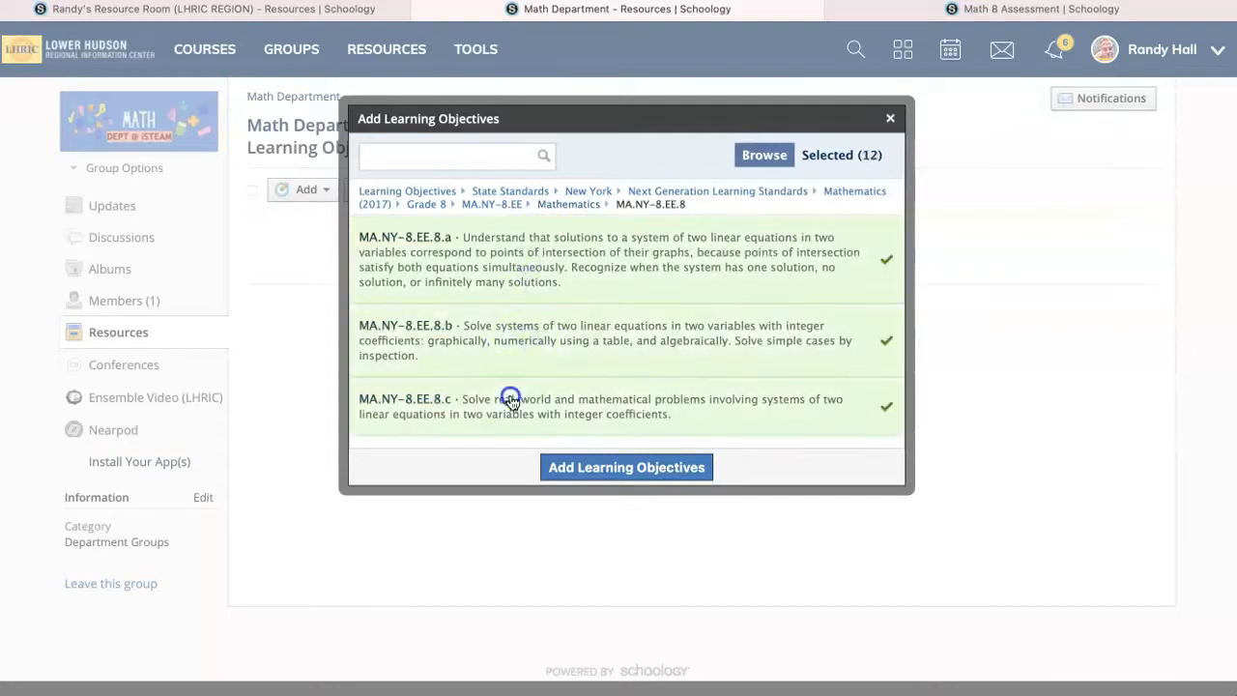
Step: Reopen the MA.NY-8.EE.7 standards to check whether they are selected
scroll(532, 296, "down", 2)
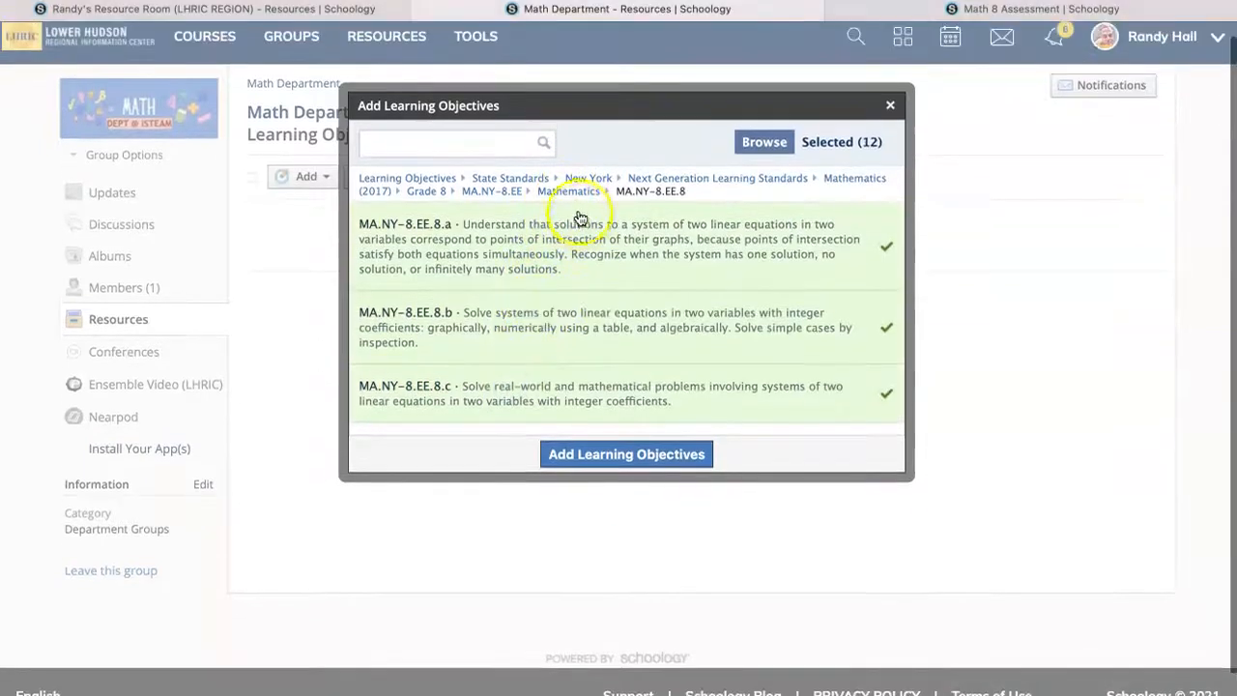
left_click(571, 194)
left_click(506, 207)
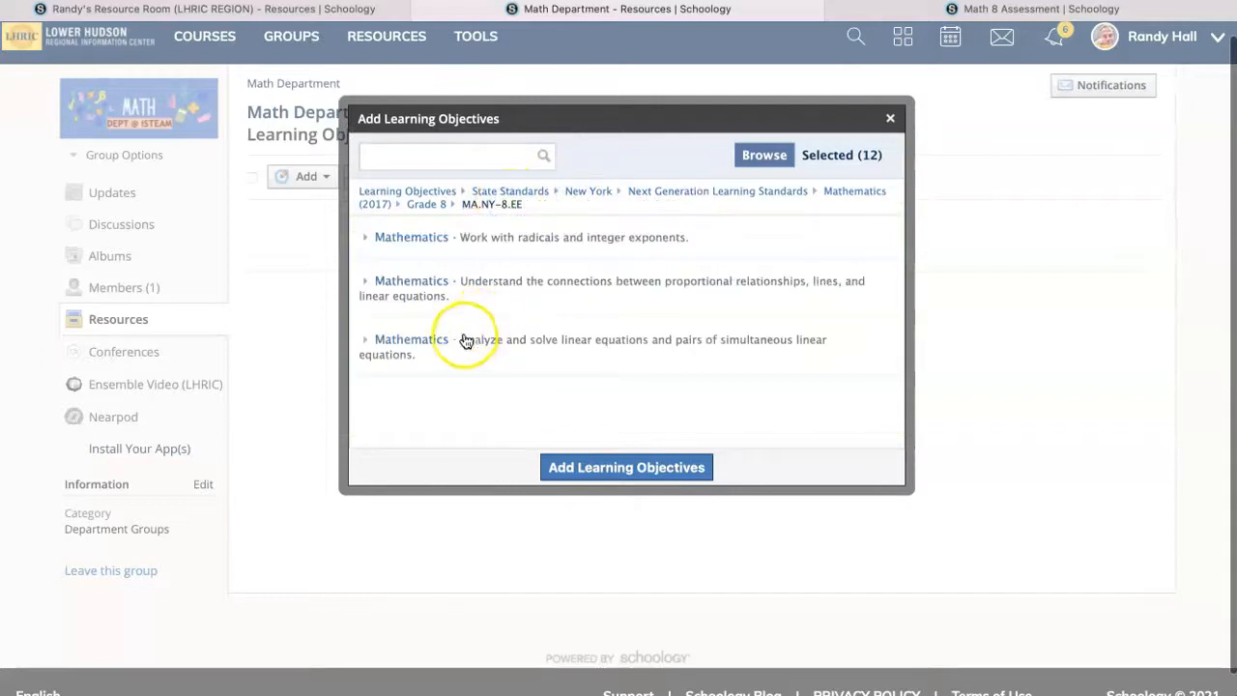
left_click(465, 341)
left_click(494, 240)
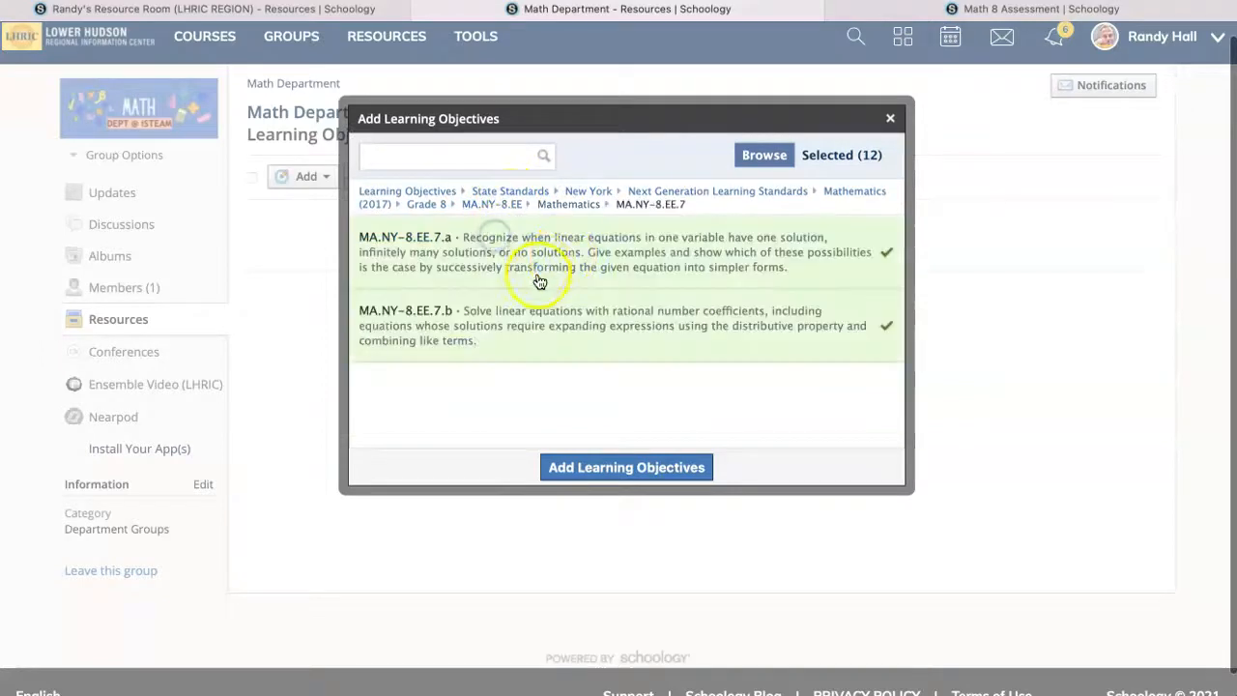
Step: Select Grade 8 standards MA.NY-8.F.1, MA.NY-8.F.2 and MA.NY-8.F.3 on defining, evaluating and comparing functions
left_click(563, 206)
left_click(497, 205)
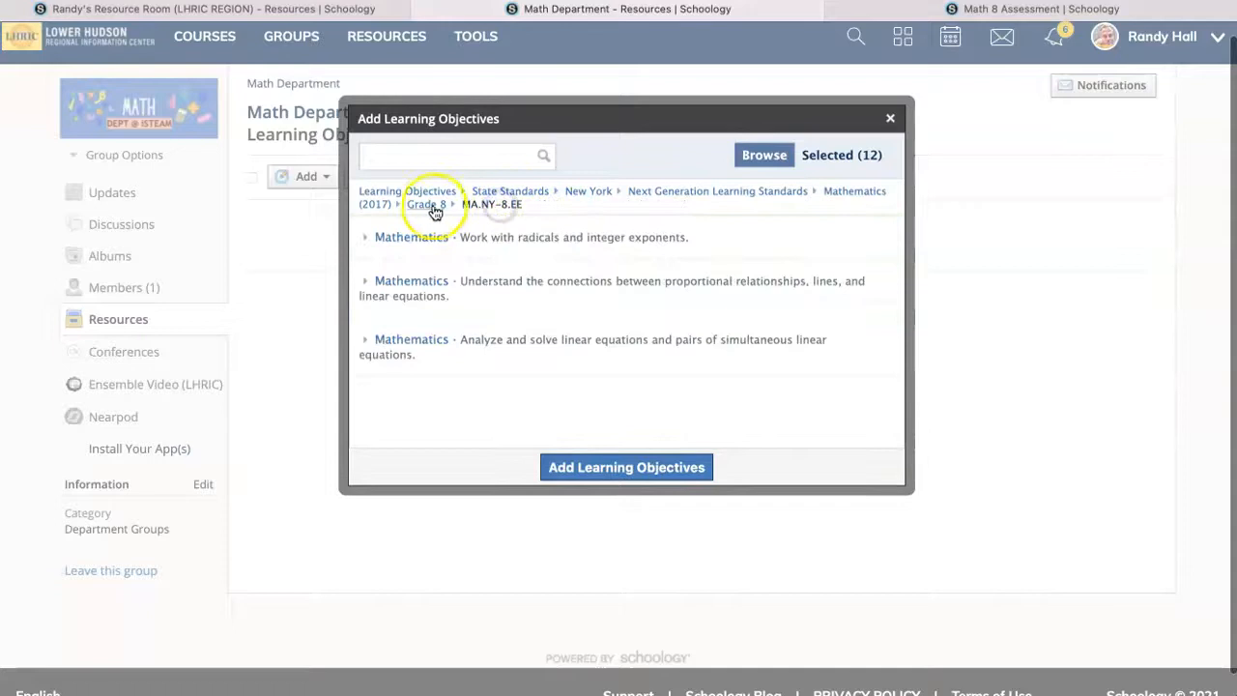
left_click(432, 206)
left_click(492, 329)
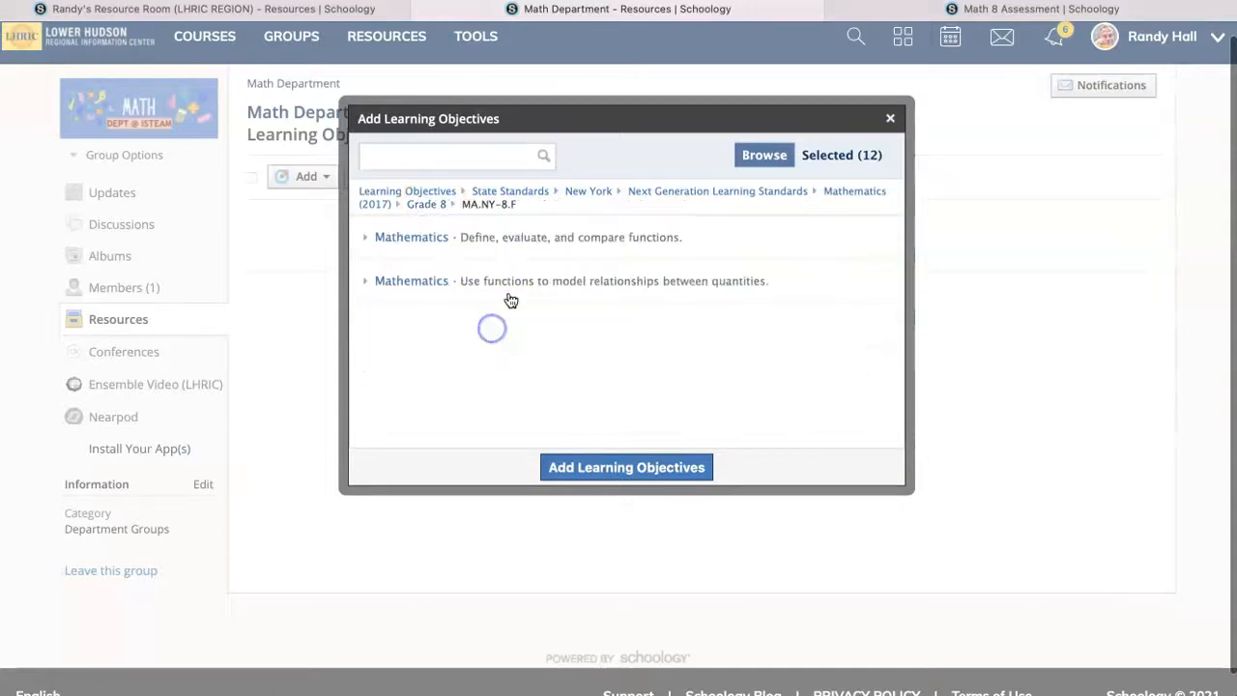
left_click(514, 235)
left_click(537, 254)
left_click(524, 322)
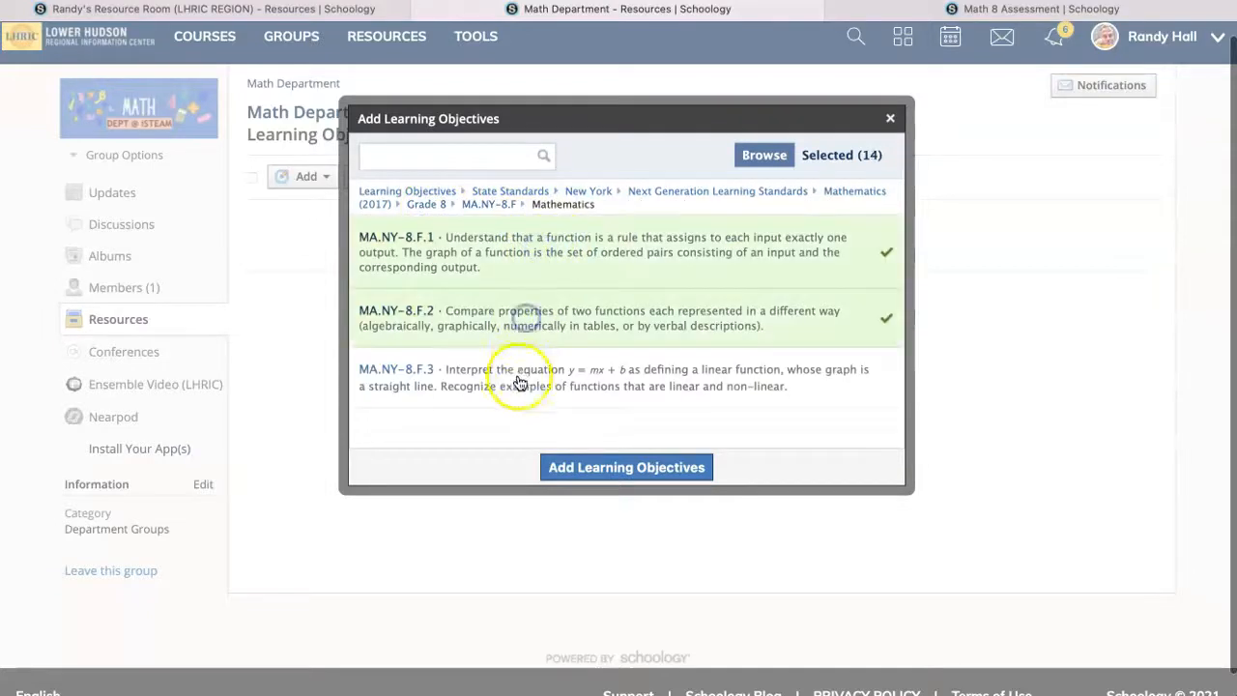
left_click(518, 383)
scroll(518, 383, "down", 1)
Step: Select standards MA.NY-8.F.4 and MA.NY-8.F.5 on using functions to model relationships between quantities
left_click(494, 192)
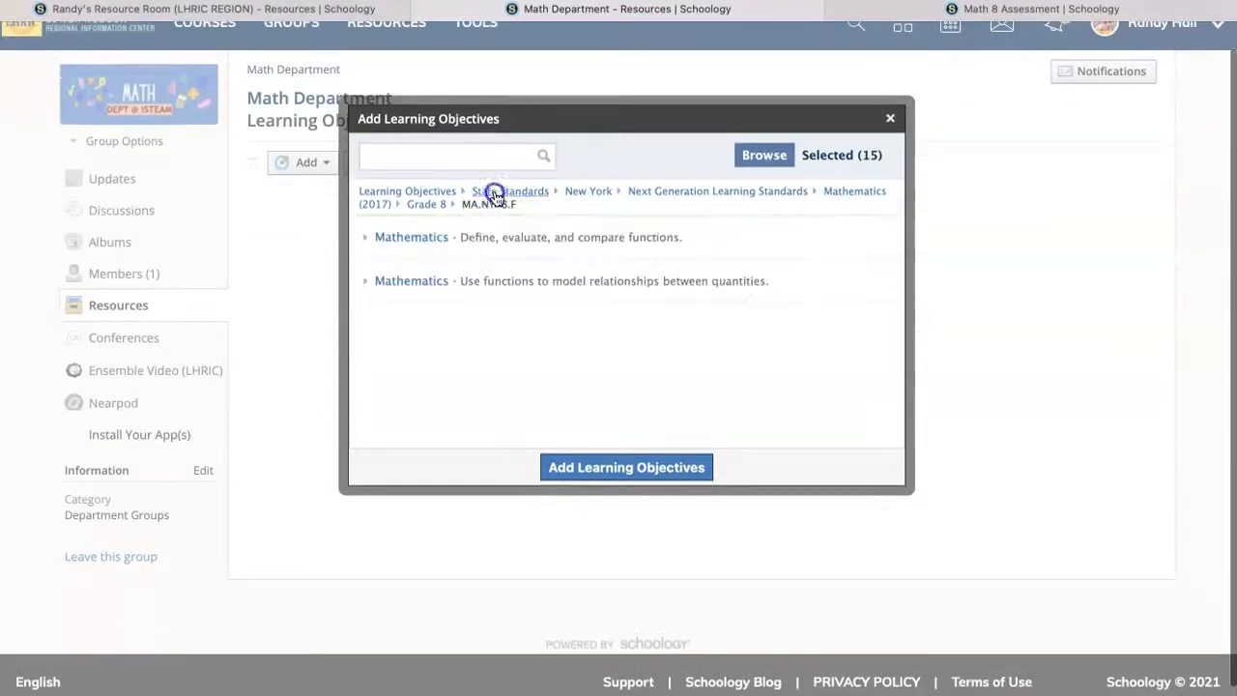
left_click(499, 279)
left_click(504, 268)
left_click(497, 342)
Step: Select geometry standards MA.NY-8.G.1.a, MA.NY-8.G.1.b and MA.NY-8.G.1.c on properties of rotations, reflections and translations
left_click(495, 206)
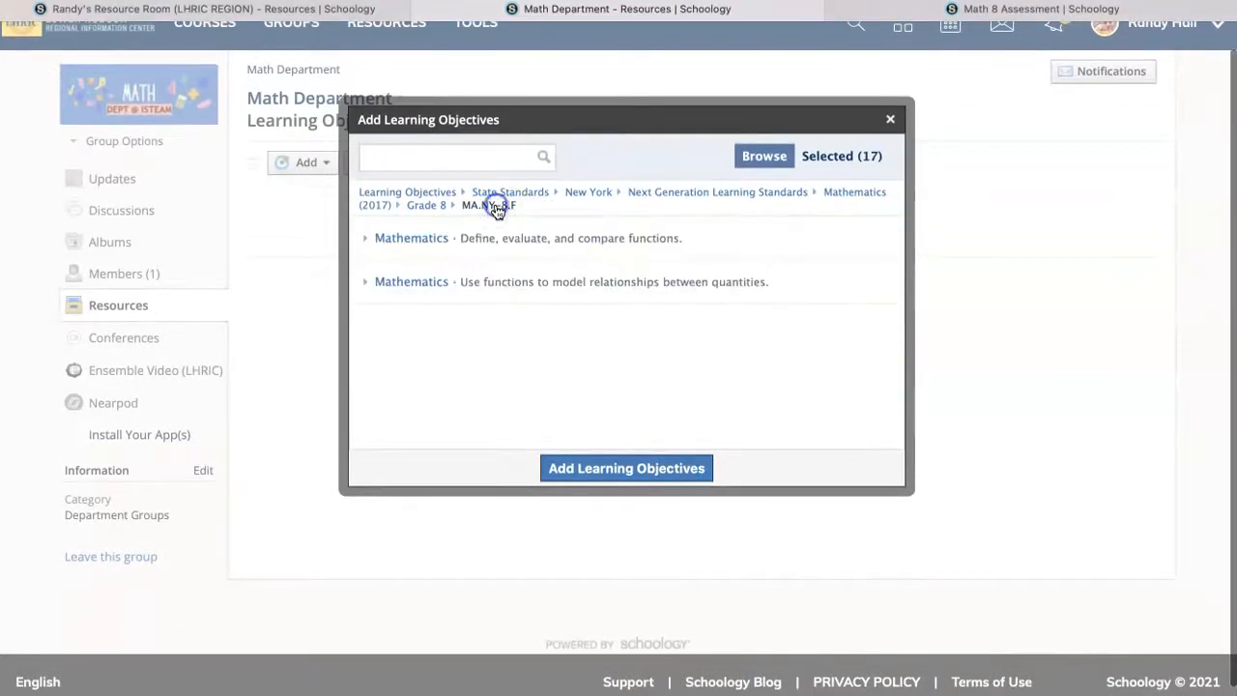
left_click(430, 205)
left_click(504, 375)
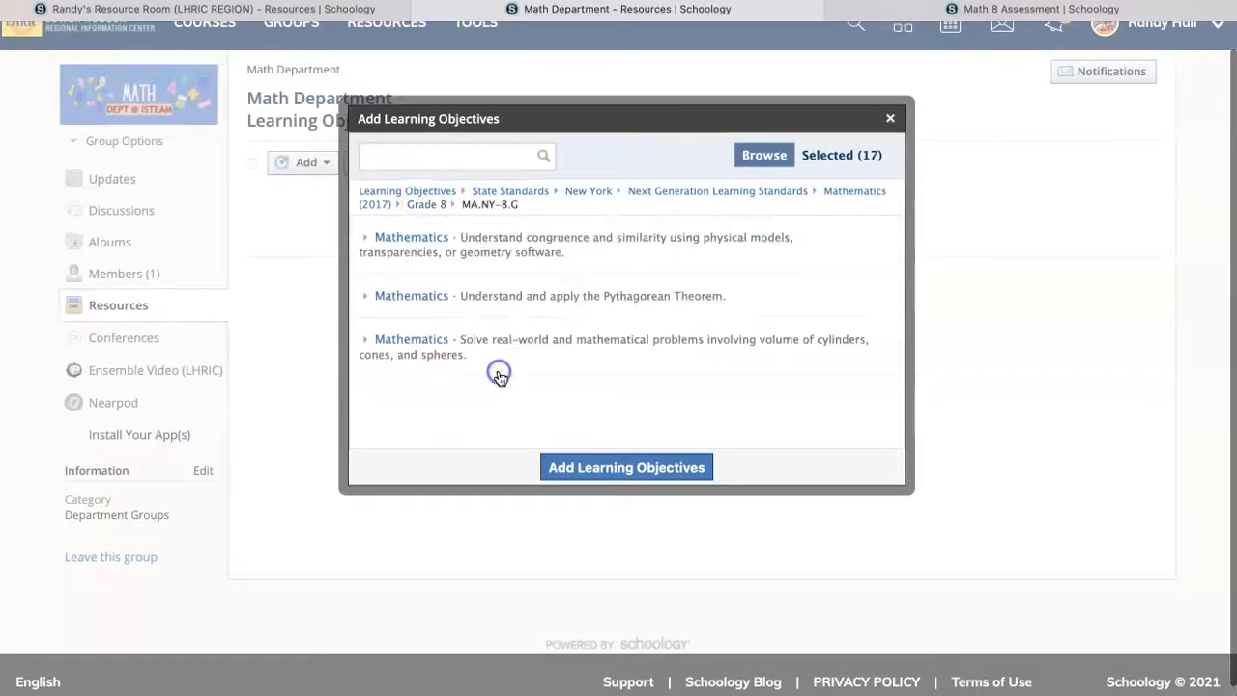
left_click(531, 247)
left_click(535, 256)
left_click(542, 249)
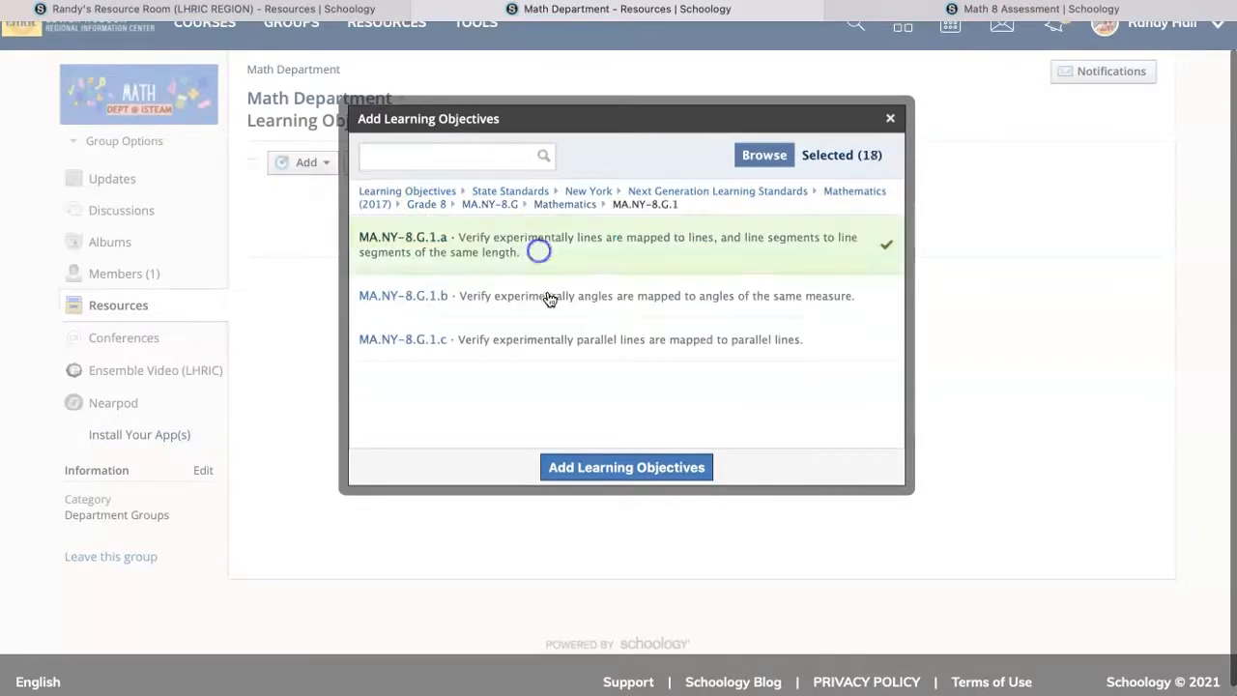
left_click(552, 291)
left_click(554, 338)
Step: Select standards MA.NY-8.G.2, MA.NY-8.G.3, MA.NY-8.G.4 and MA.NY-8.G.5 on congruence and similarity
left_click(561, 207)
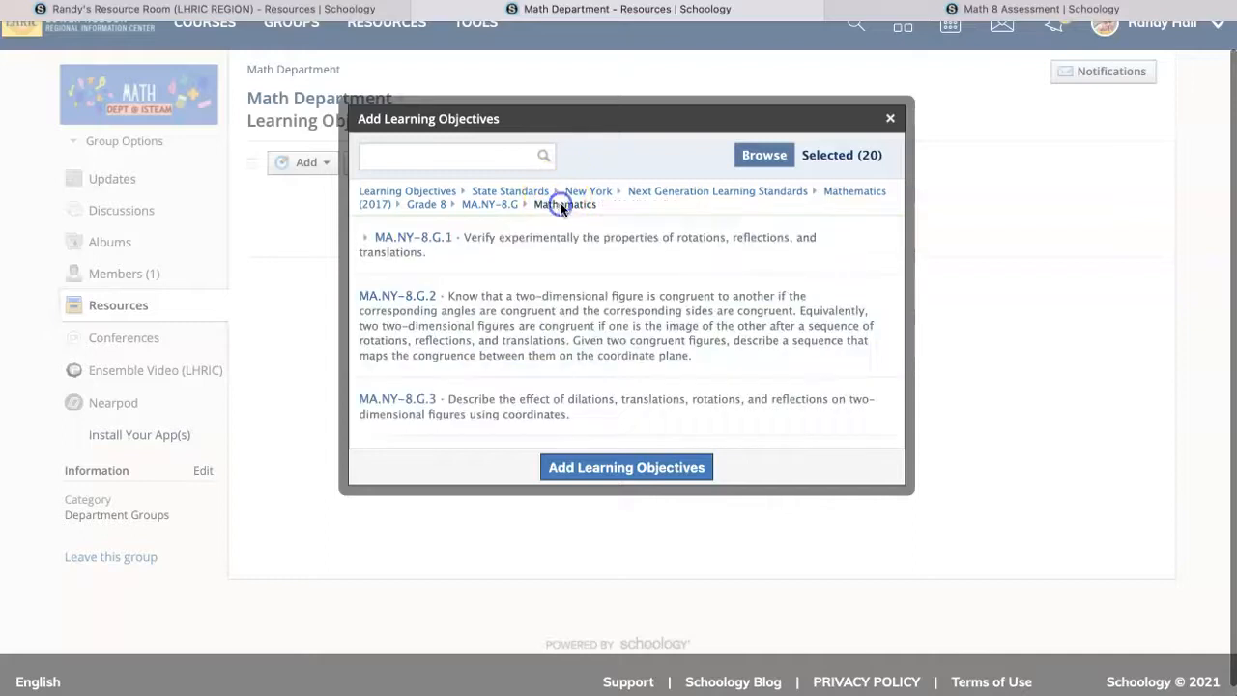
left_click(529, 317)
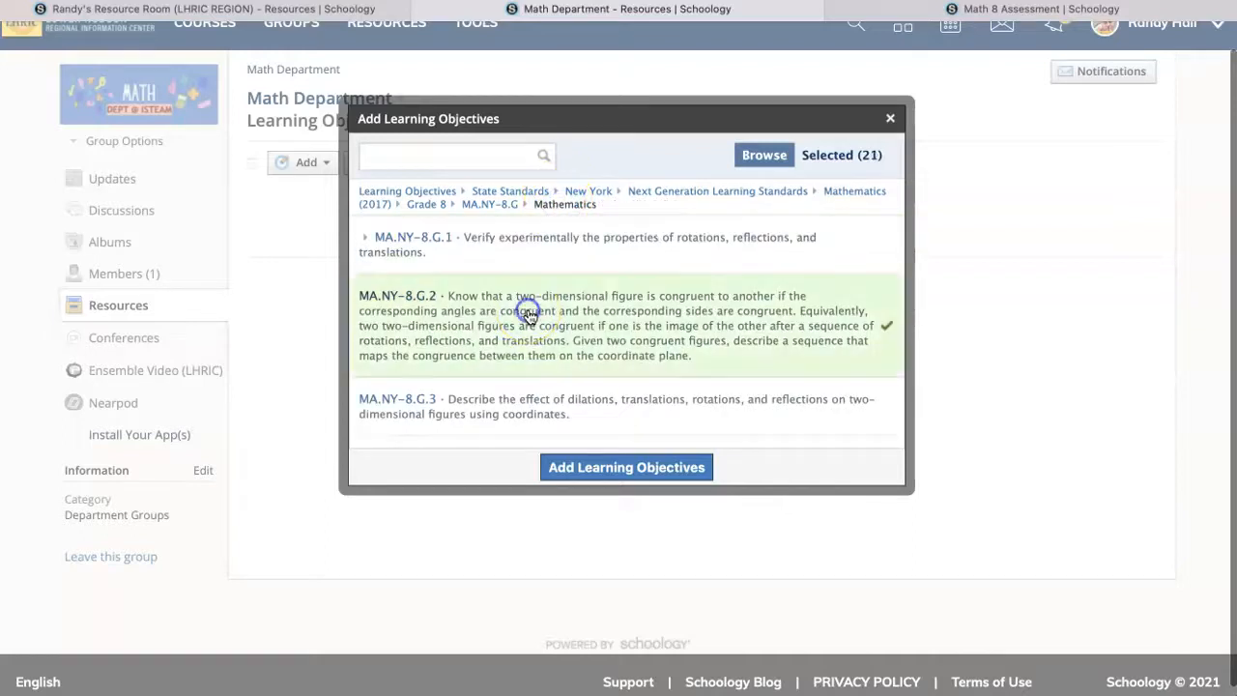
left_click(519, 401)
scroll(525, 389, "down", 3)
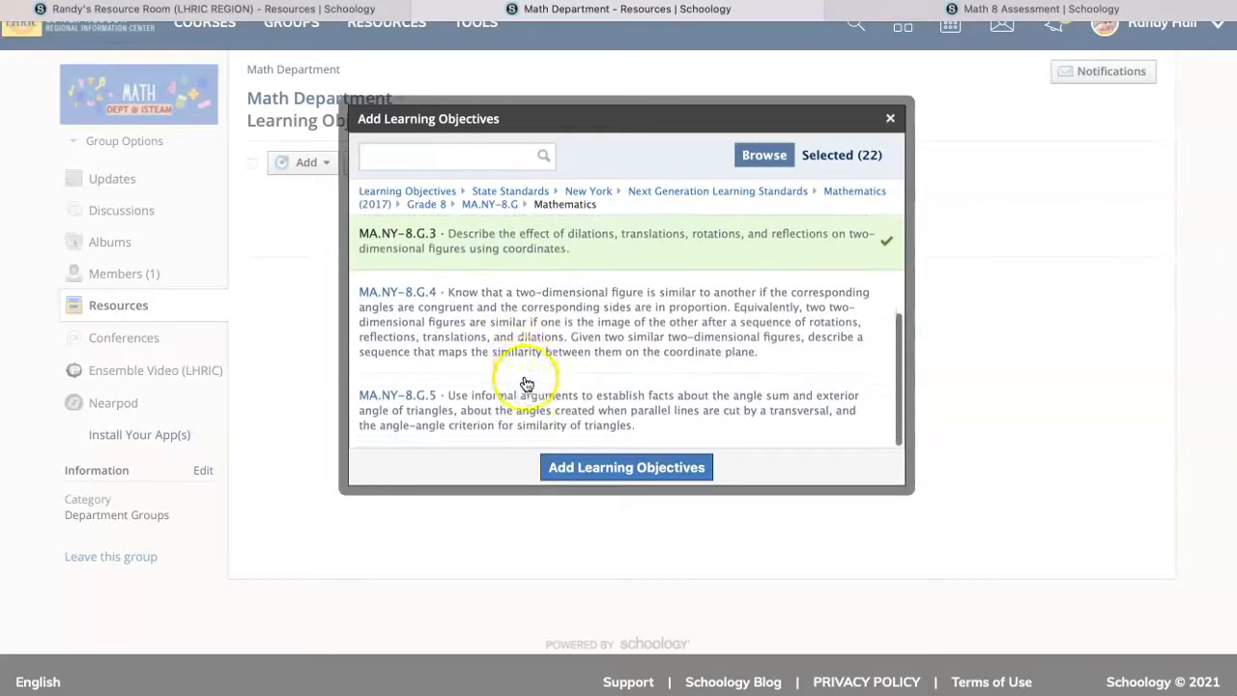
left_click(524, 319)
left_click(531, 411)
scroll(528, 406, "up", 3)
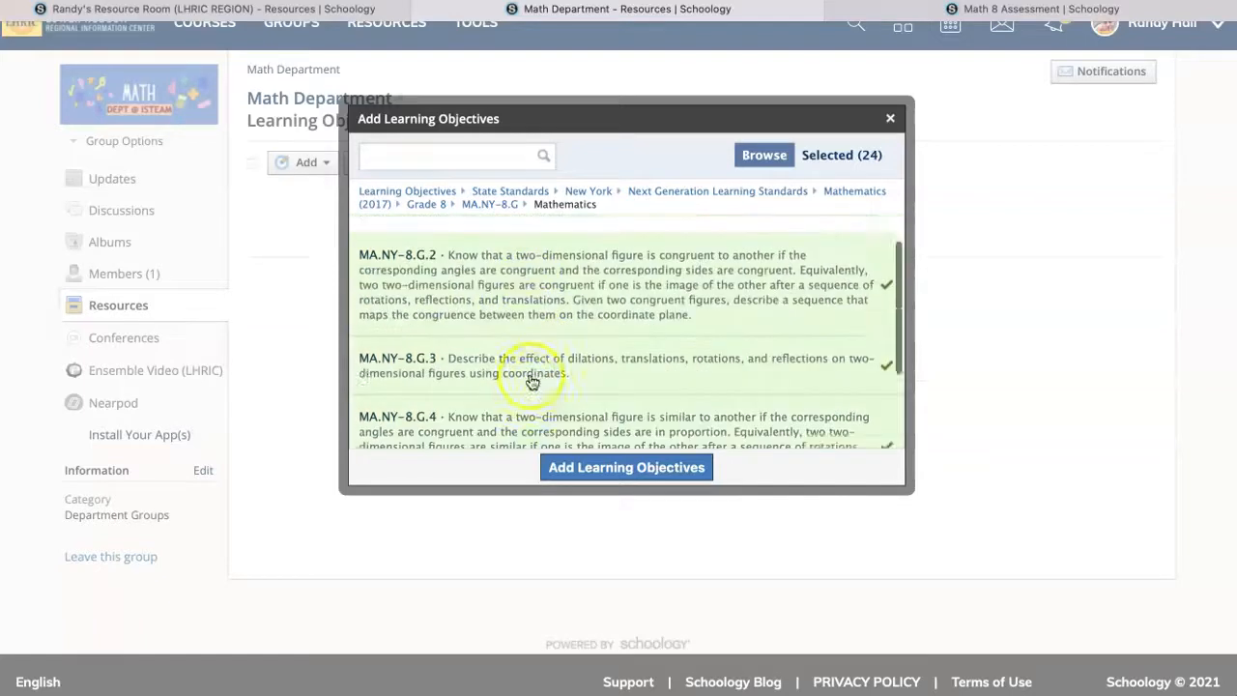
Step: Select standard MA.NY-8.G.9 on problems involving the volume of cylinders, cones and spheres
left_click(491, 206)
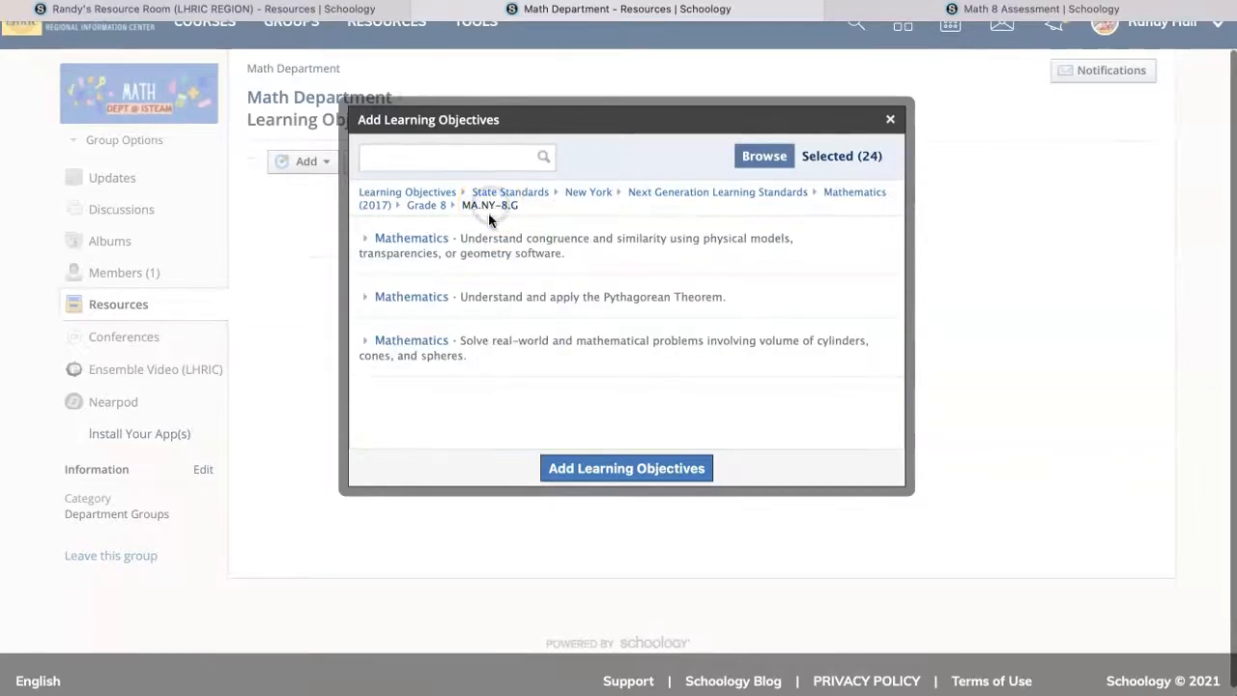
left_click(462, 350)
left_click(500, 251)
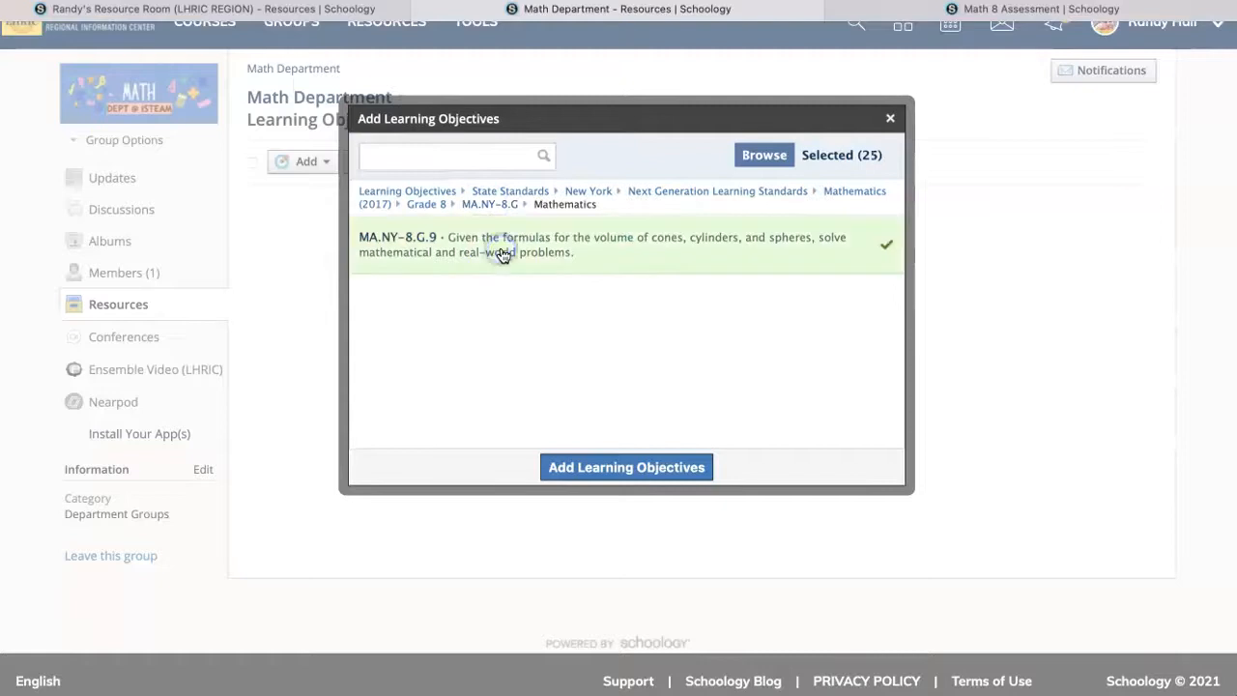
Step: Select statistics standards MA.NY-8.SP.1, MA.NY-8.SP.2 and MA.NY-8.SP.3 on patterns of association in bivariate data
left_click(493, 208)
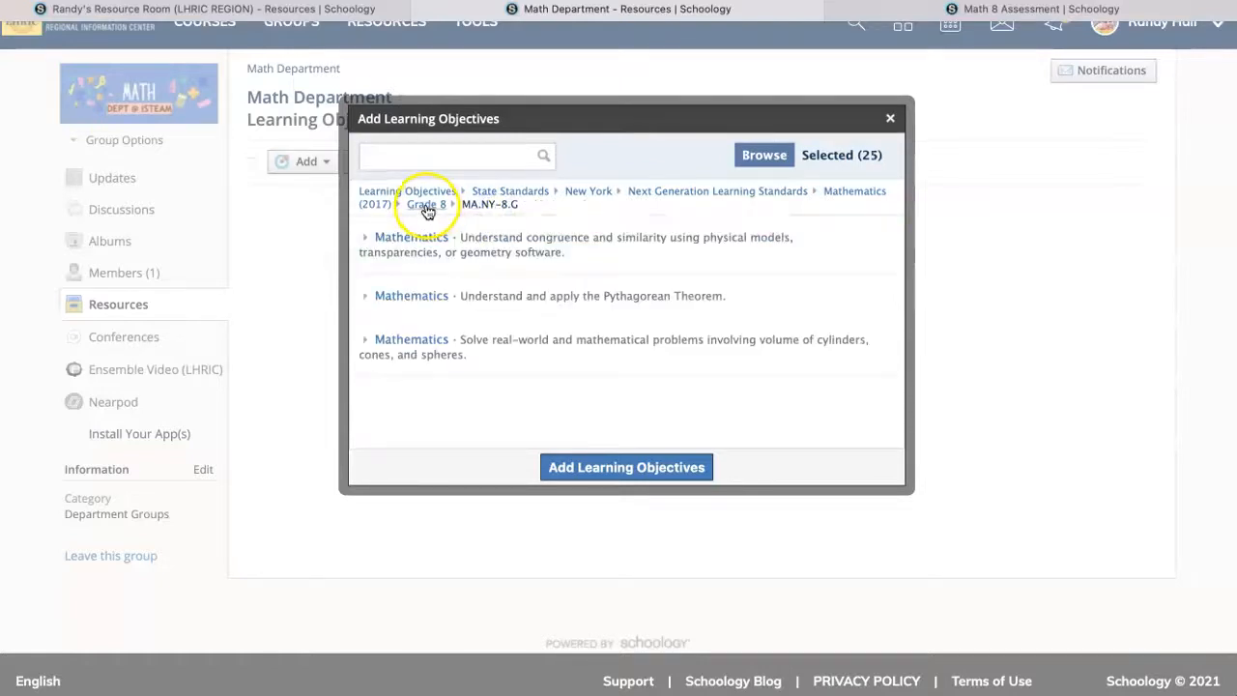
left_click(427, 208)
left_click(527, 405)
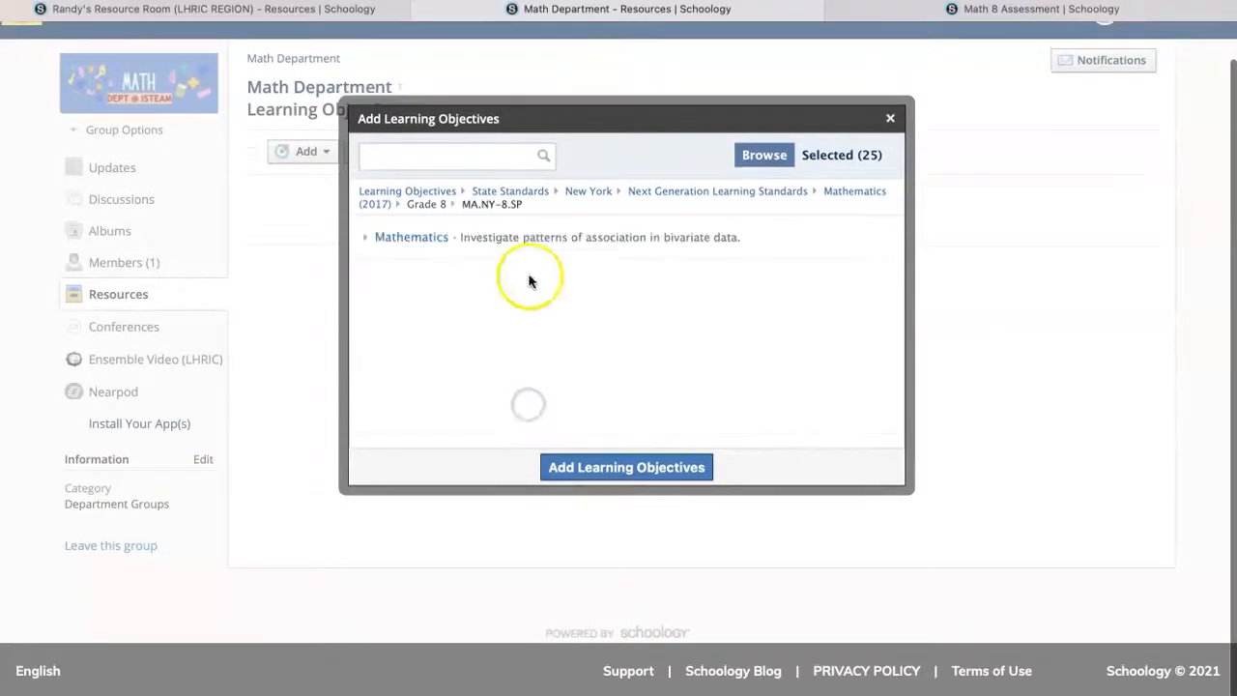
left_click(499, 243)
left_click(479, 255)
left_click(509, 334)
left_click(501, 416)
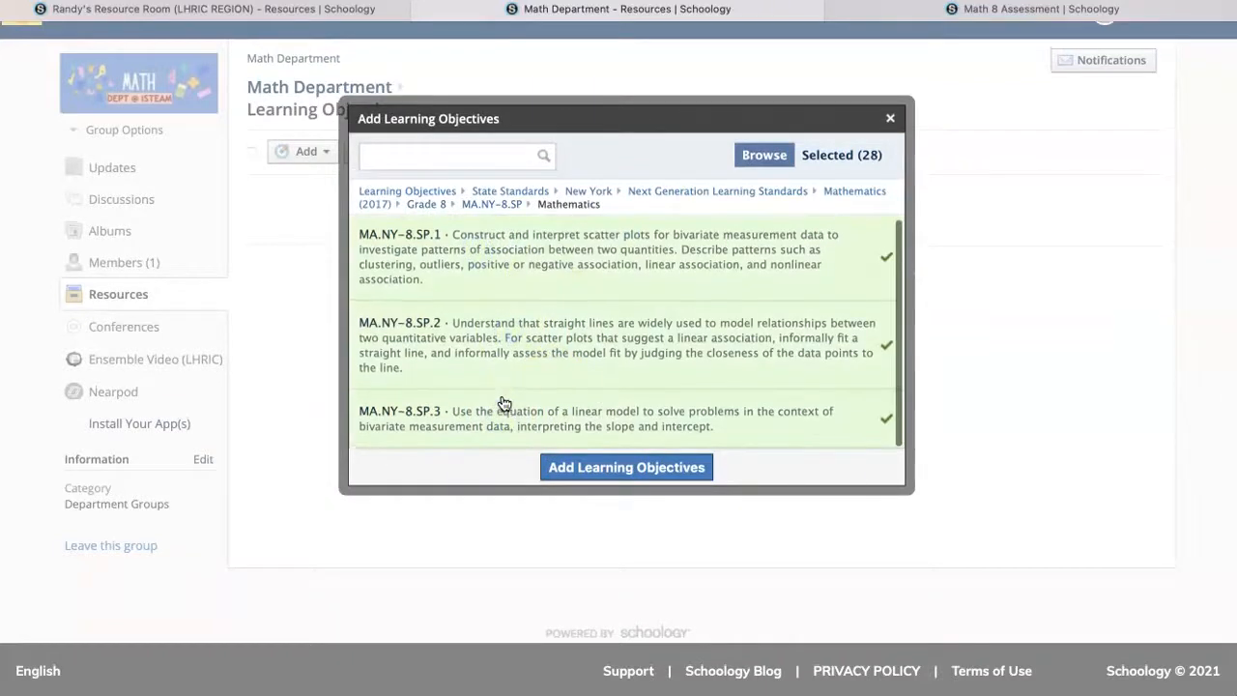
Step: Review the selected standards and add them to the Math Department group's learning objectives
left_click(817, 158)
scroll(760, 277, "down", 5)
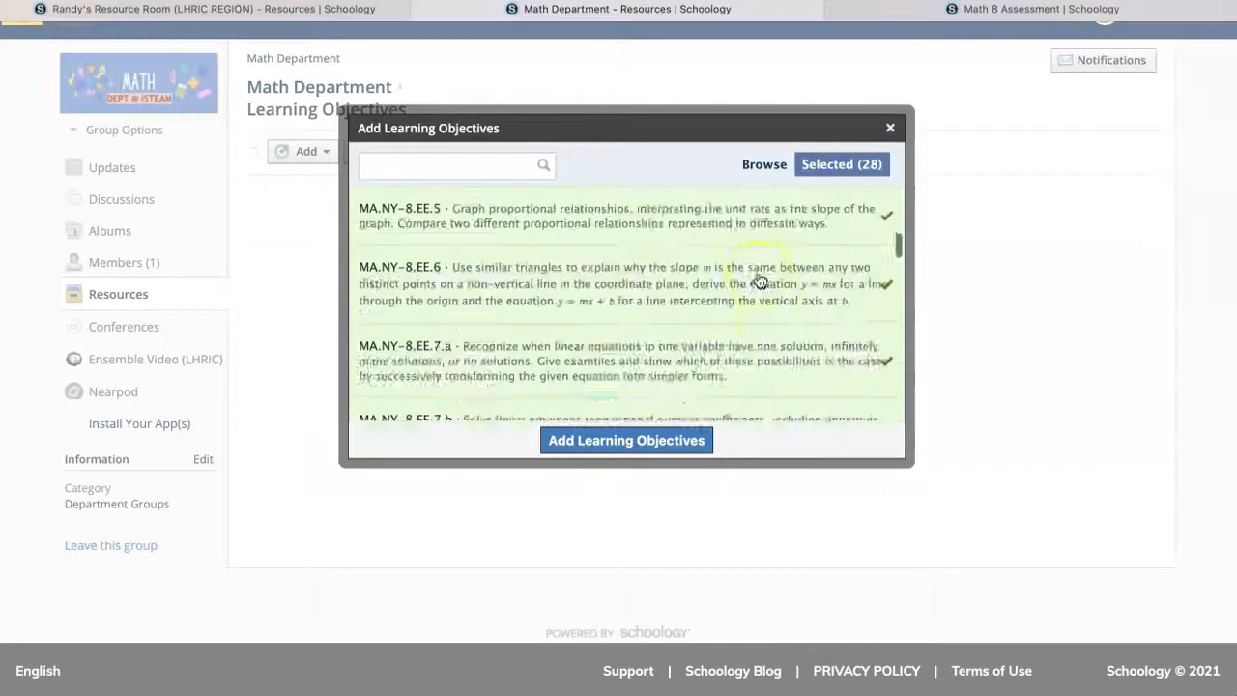
scroll(759, 280, "up", 8)
left_click(773, 162)
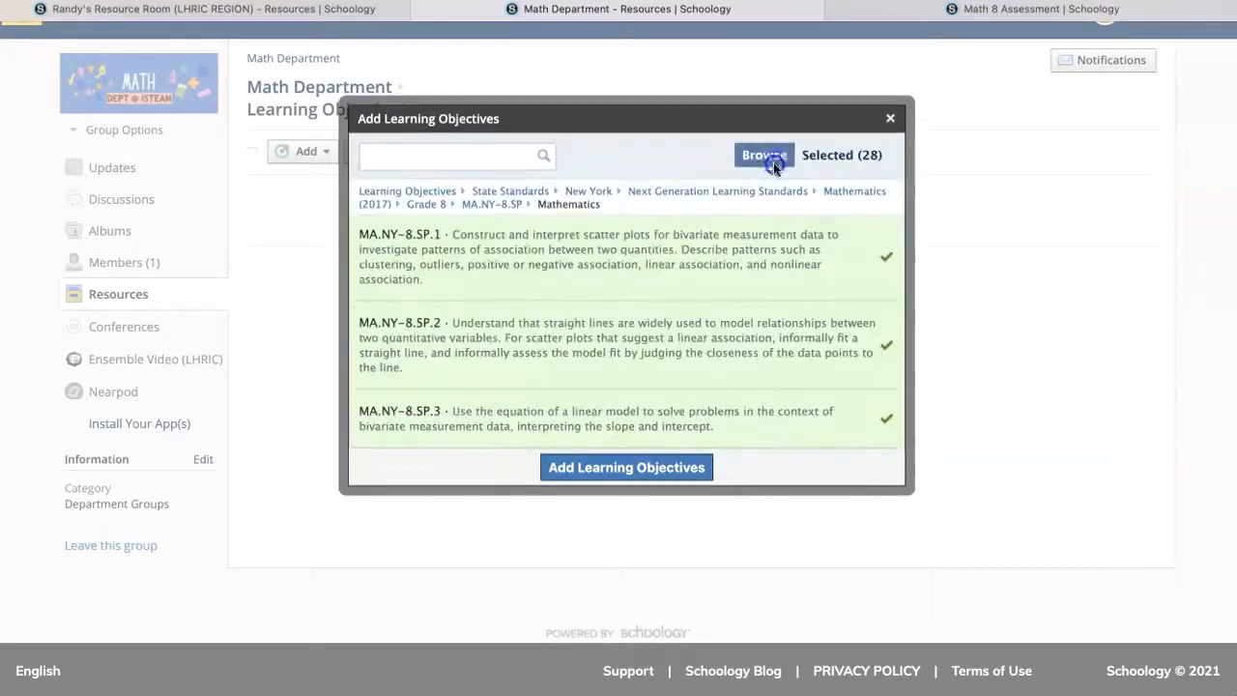
left_click(616, 468)
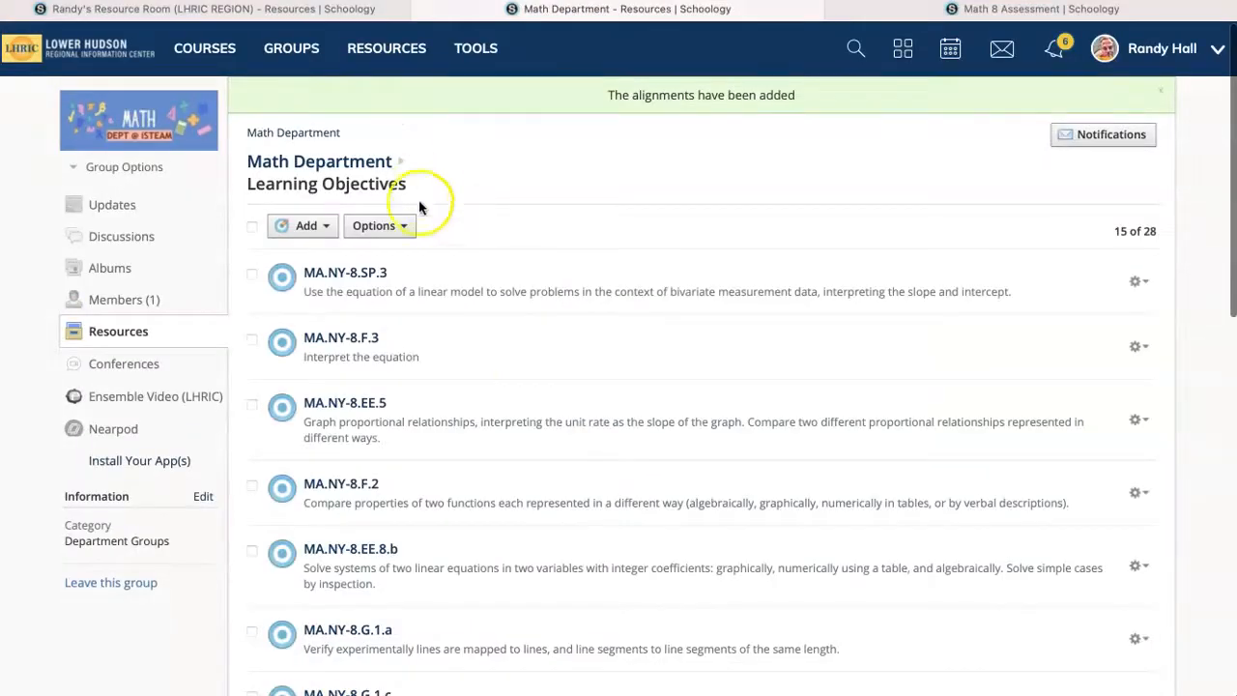
Step: Look through the added learning objectives and auto-arrange the list
scroll(491, 276, "down", 5)
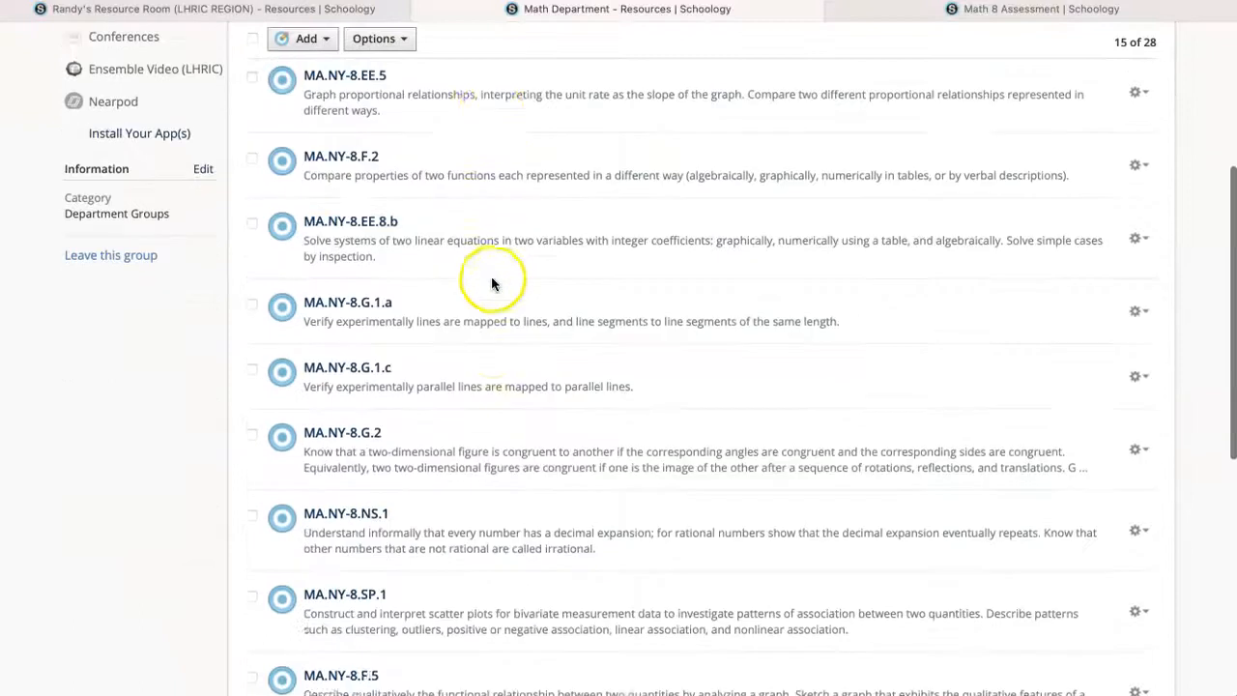
scroll(491, 278, "down", 4)
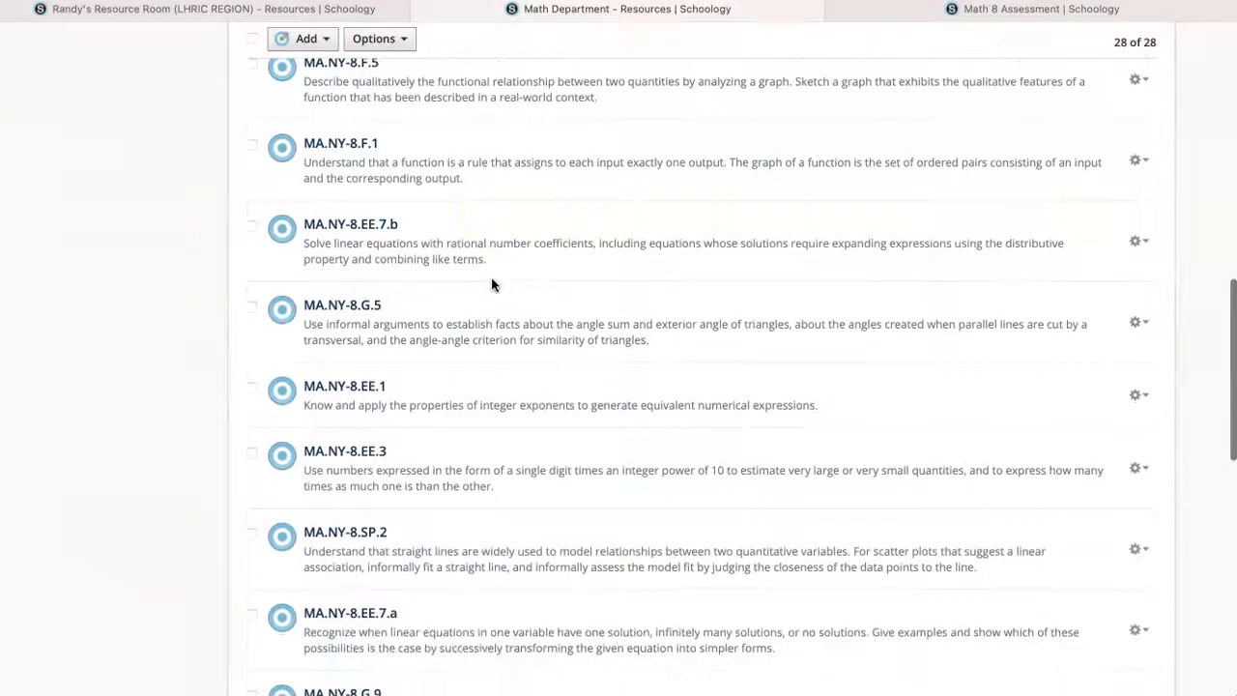
scroll(492, 277, "down", 3)
scroll(496, 280, "down", 3)
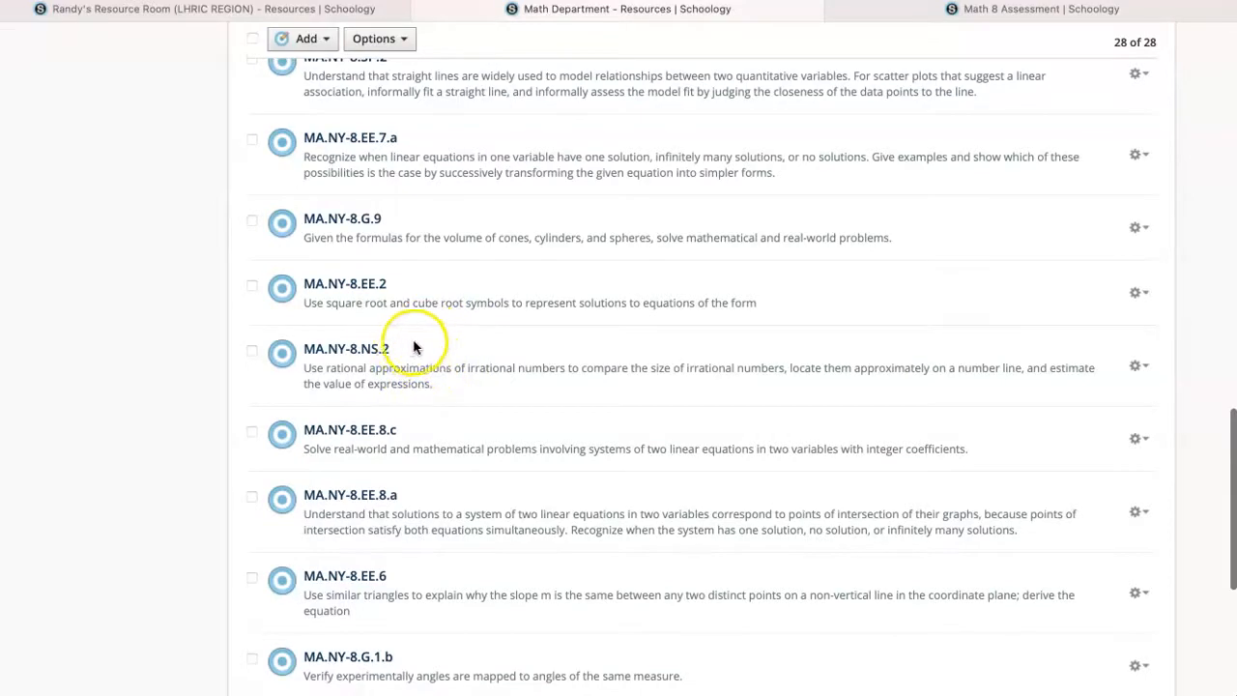
scroll(445, 350, "down", 1)
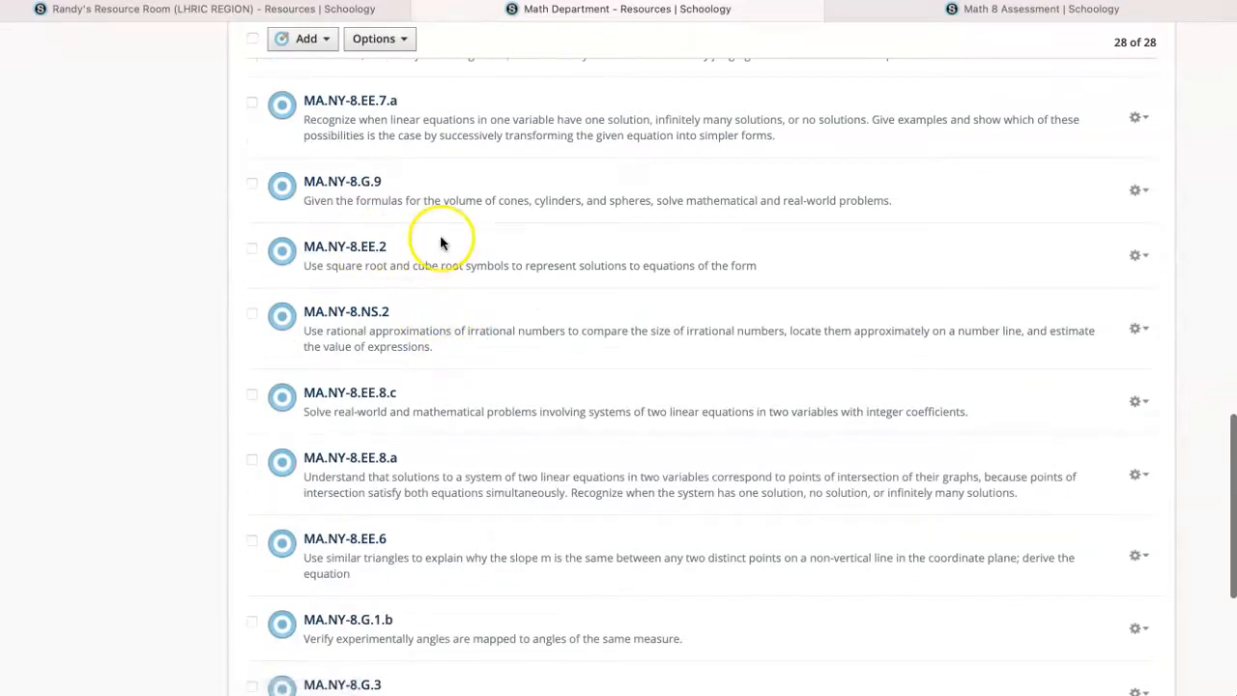
scroll(416, 189, "up", 10)
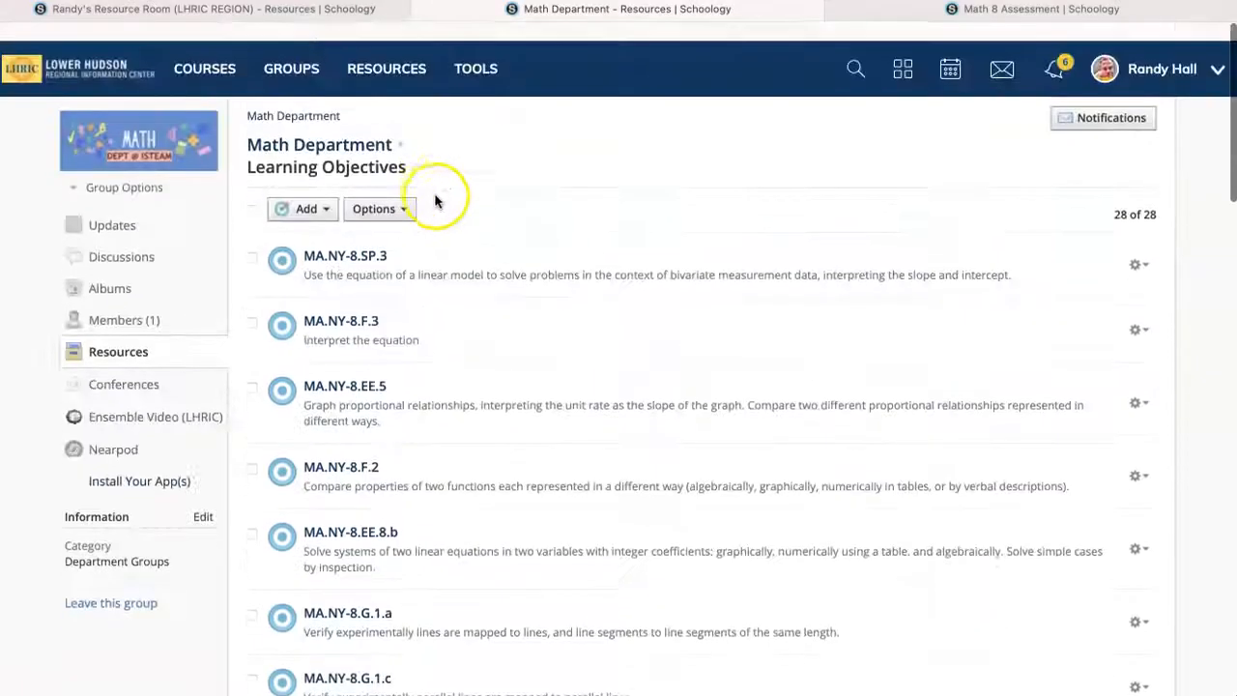
left_click(405, 193)
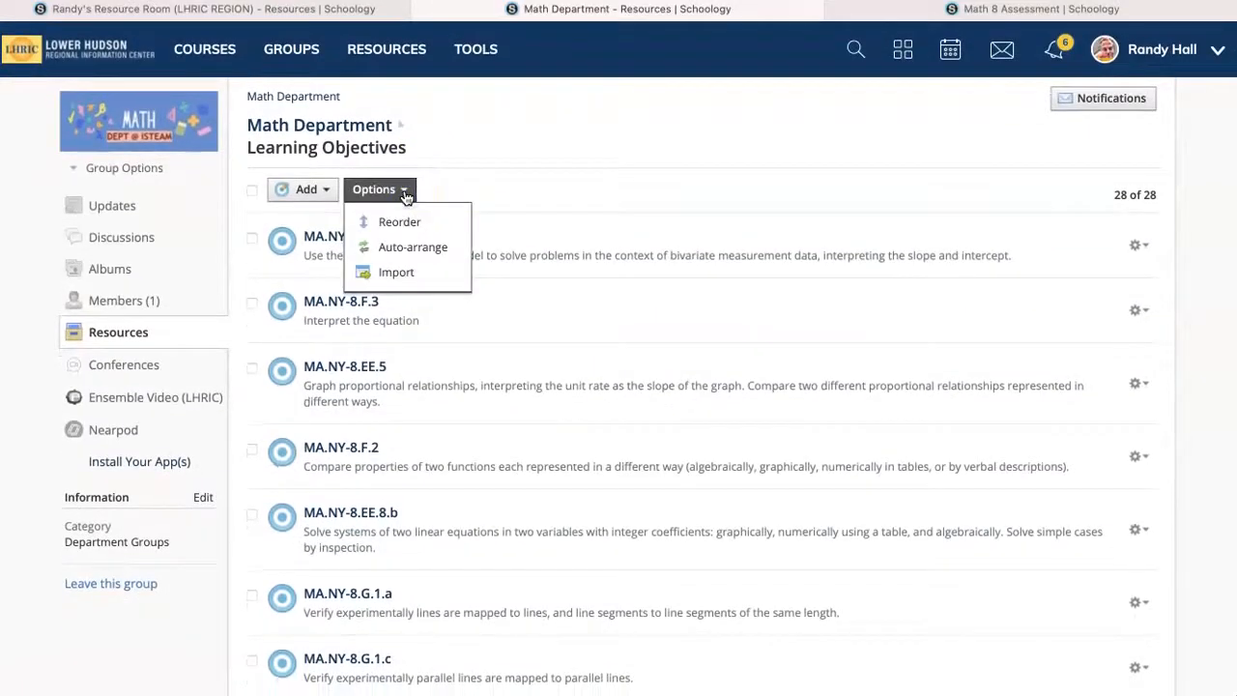
left_click(425, 247)
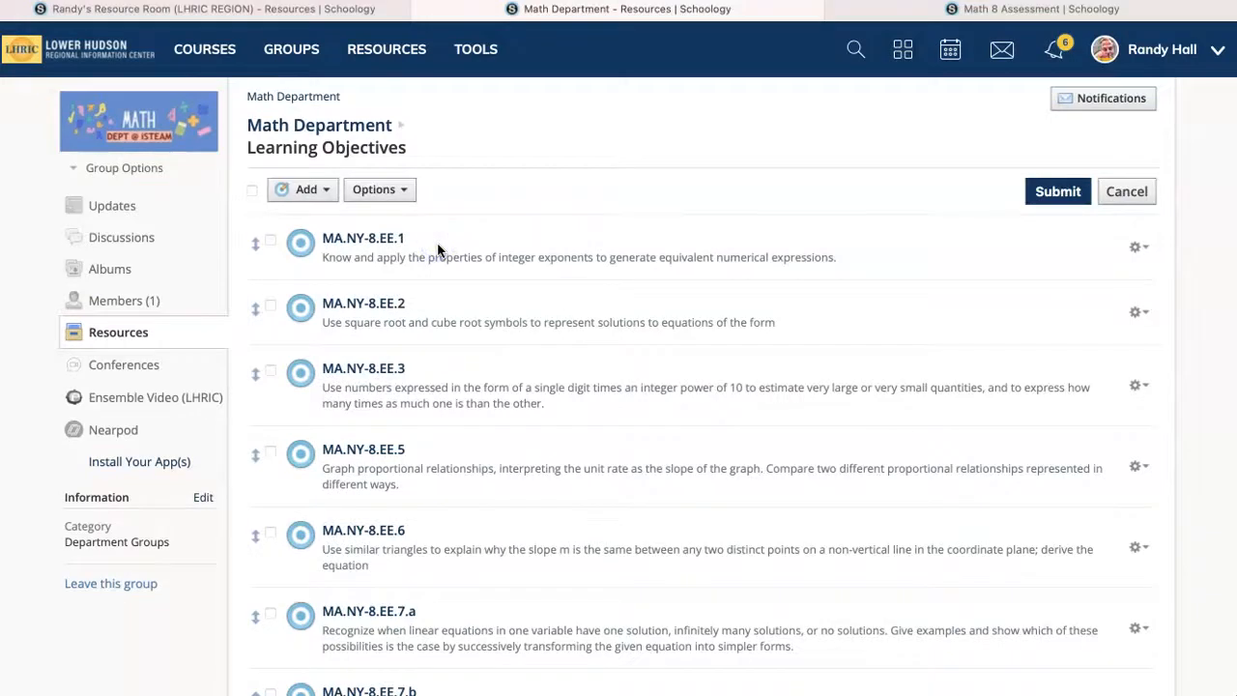
Step: Check the arranged order and move MA.NY-8.NS.1 to the start of the list, above MA.NY-8.EE.1
left_click(361, 241)
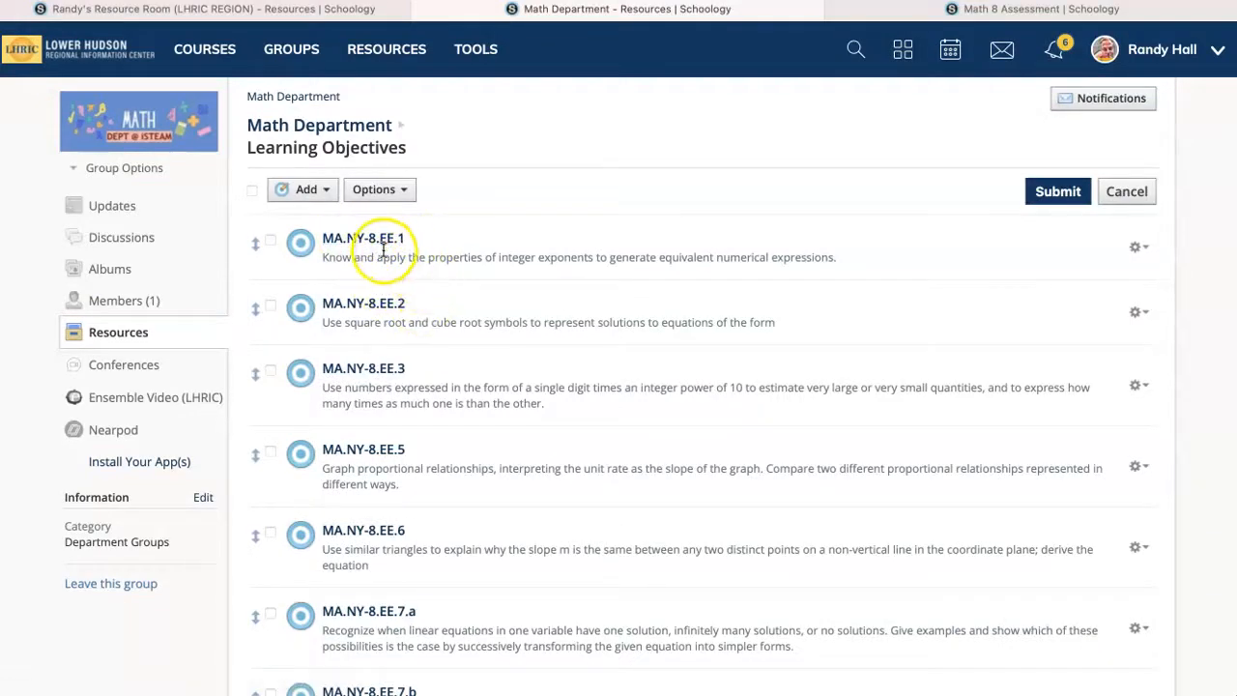
scroll(440, 290, "down", 6)
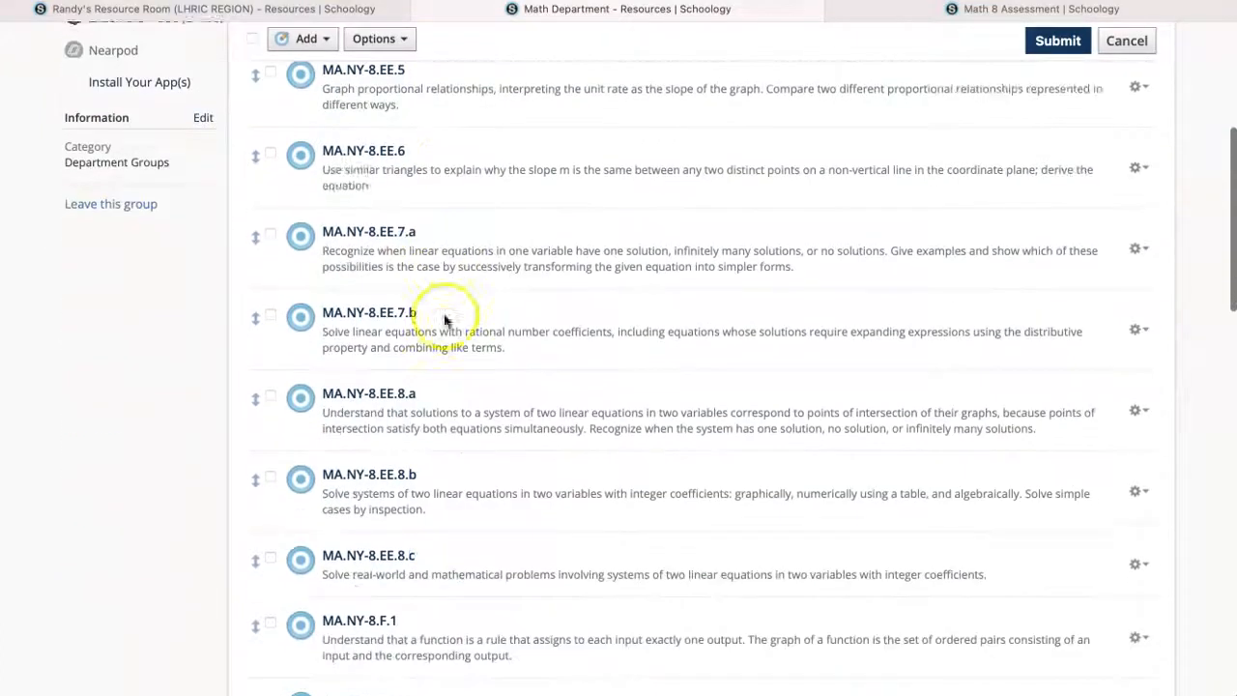
scroll(445, 321, "down", 7)
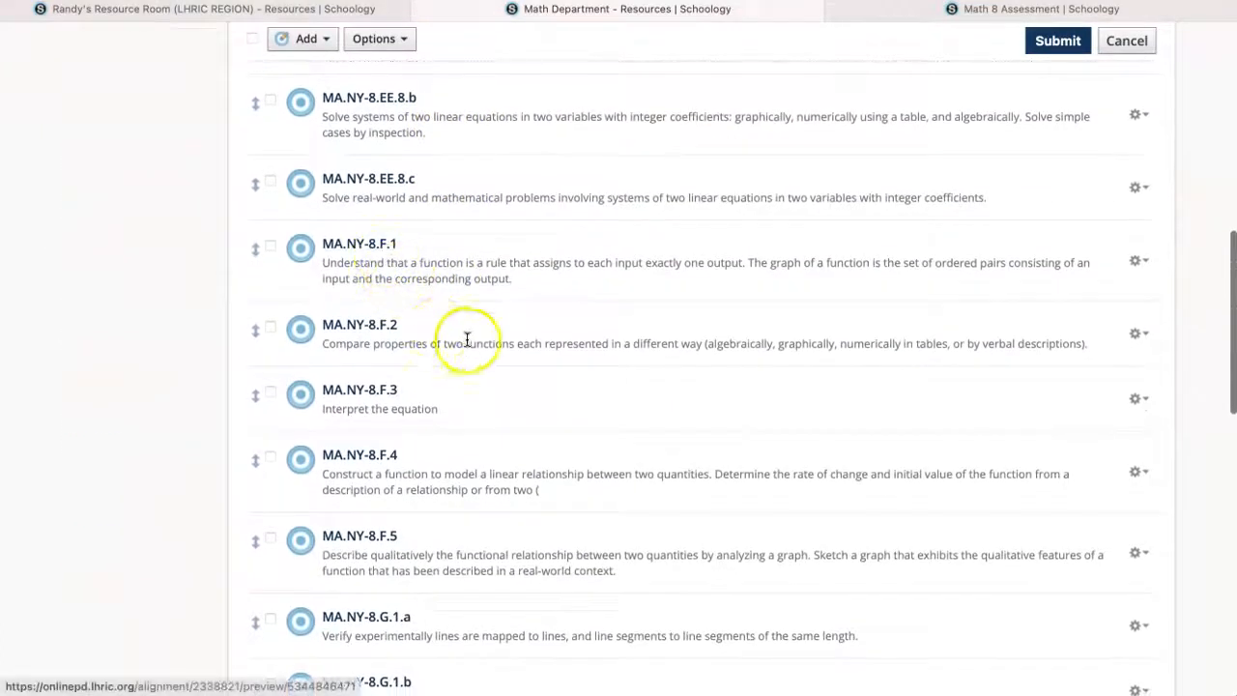
scroll(468, 340, "down", 2)
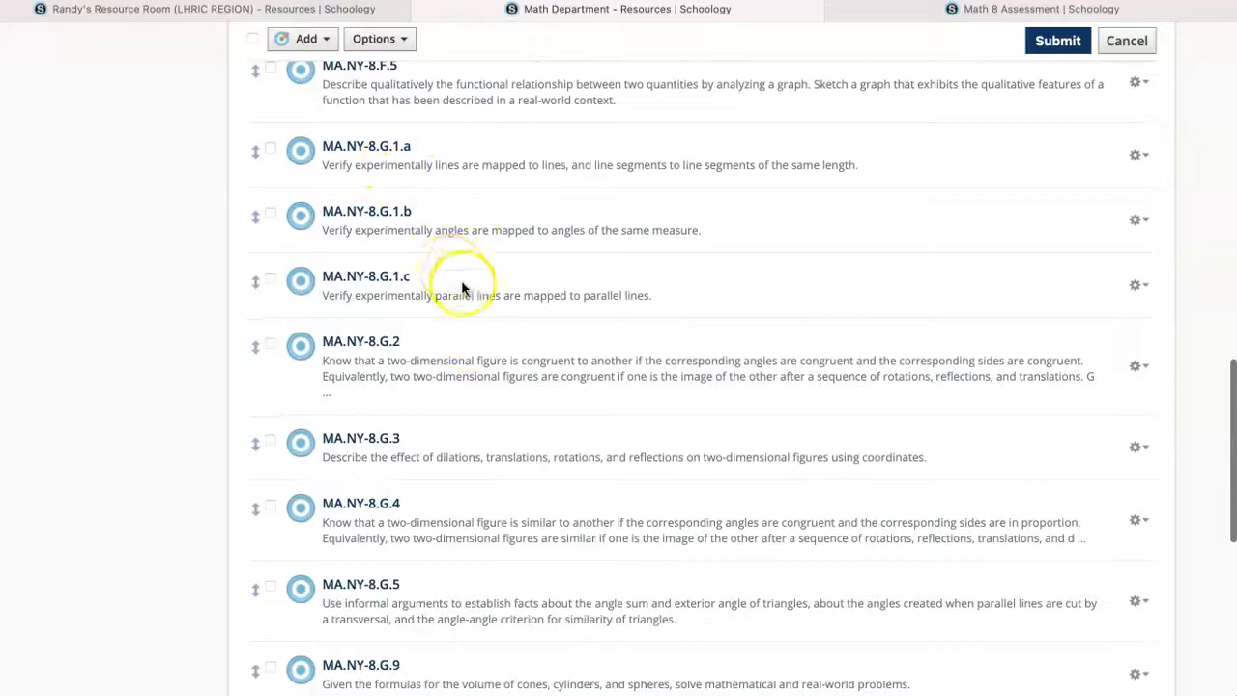
scroll(462, 287, "down", 6)
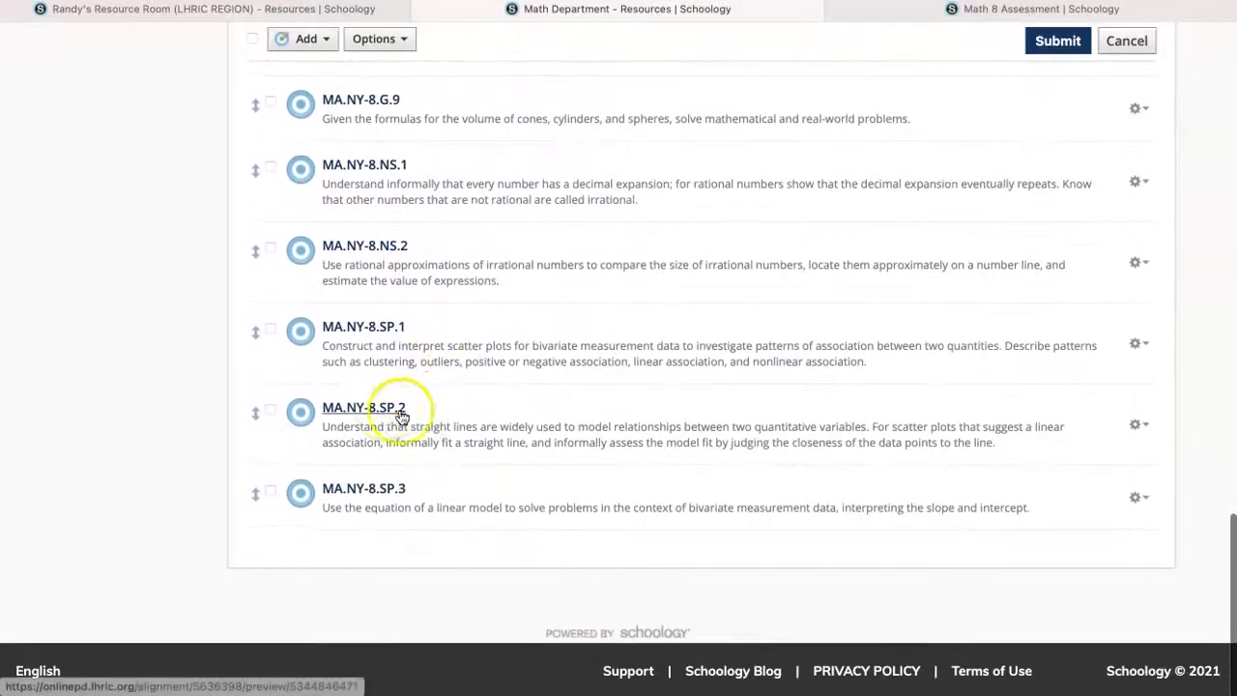
scroll(551, 359, "up", 15)
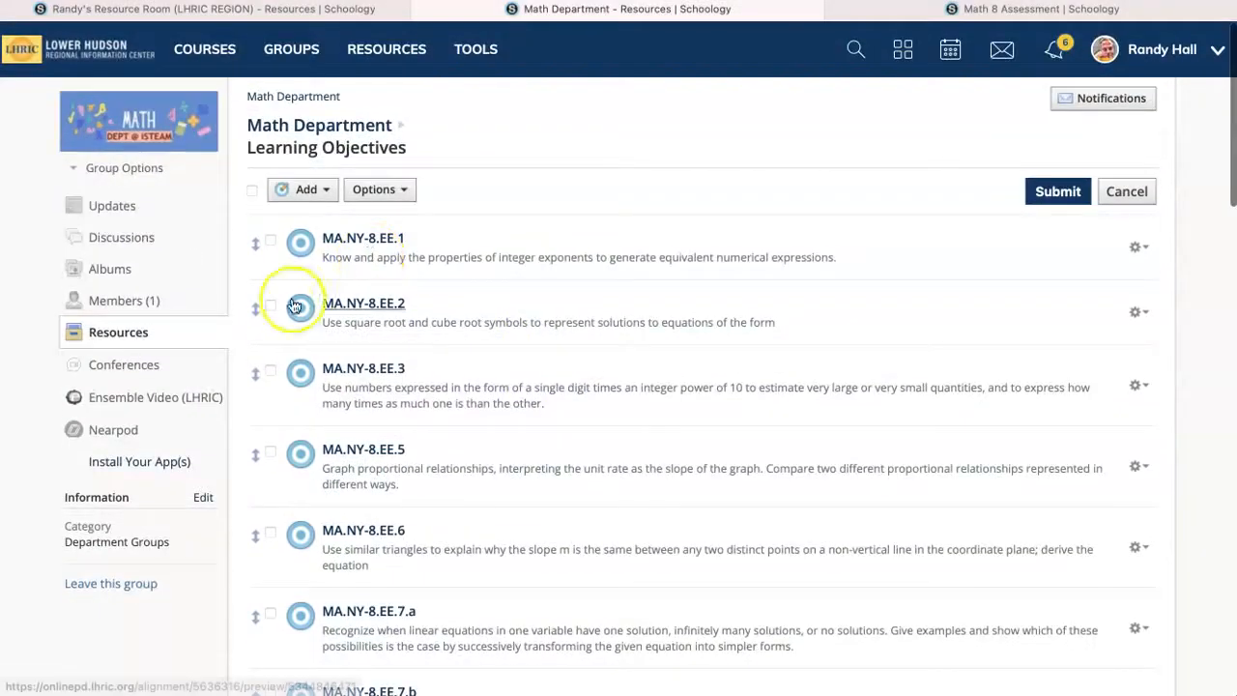
scroll(286, 408, "down", 15)
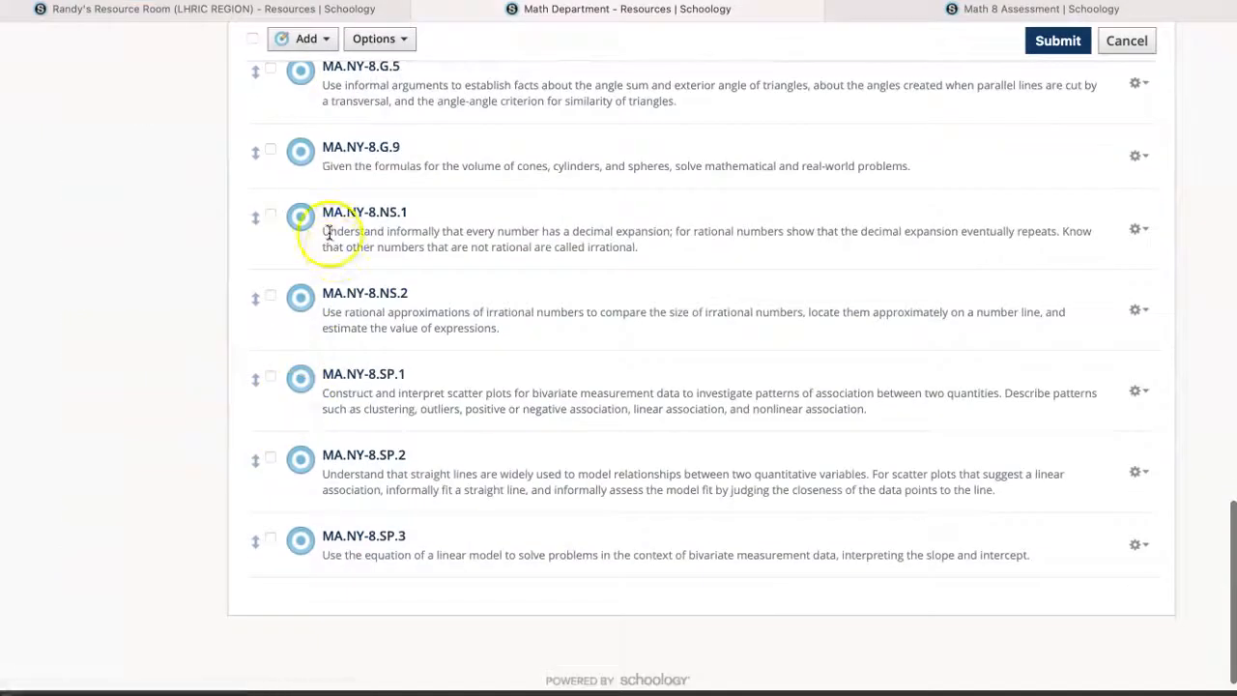
scroll(326, 234, "up", 1)
left_click_drag(256, 244, 295, 221)
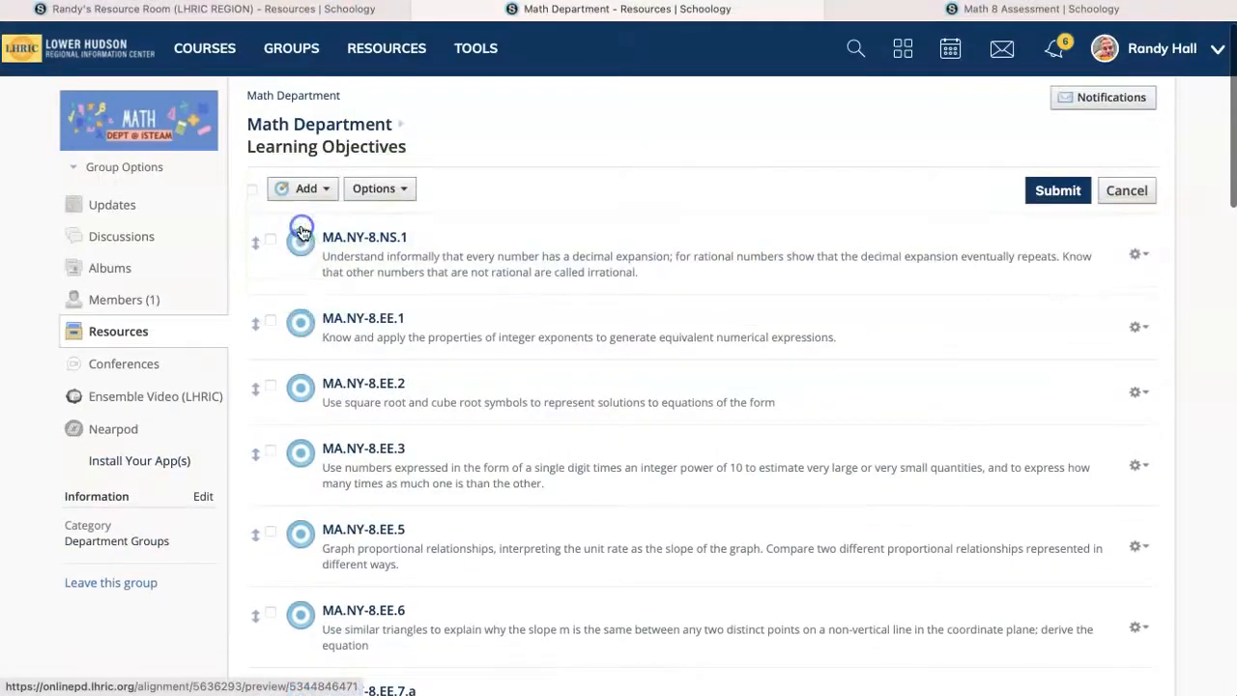
Step: Move MA.NY-8.NS.2 directly below MA.NY-8.NS.1 and submit the new order of the learning objectives
scroll(338, 327, "down", 7)
scroll(342, 328, "down", 5)
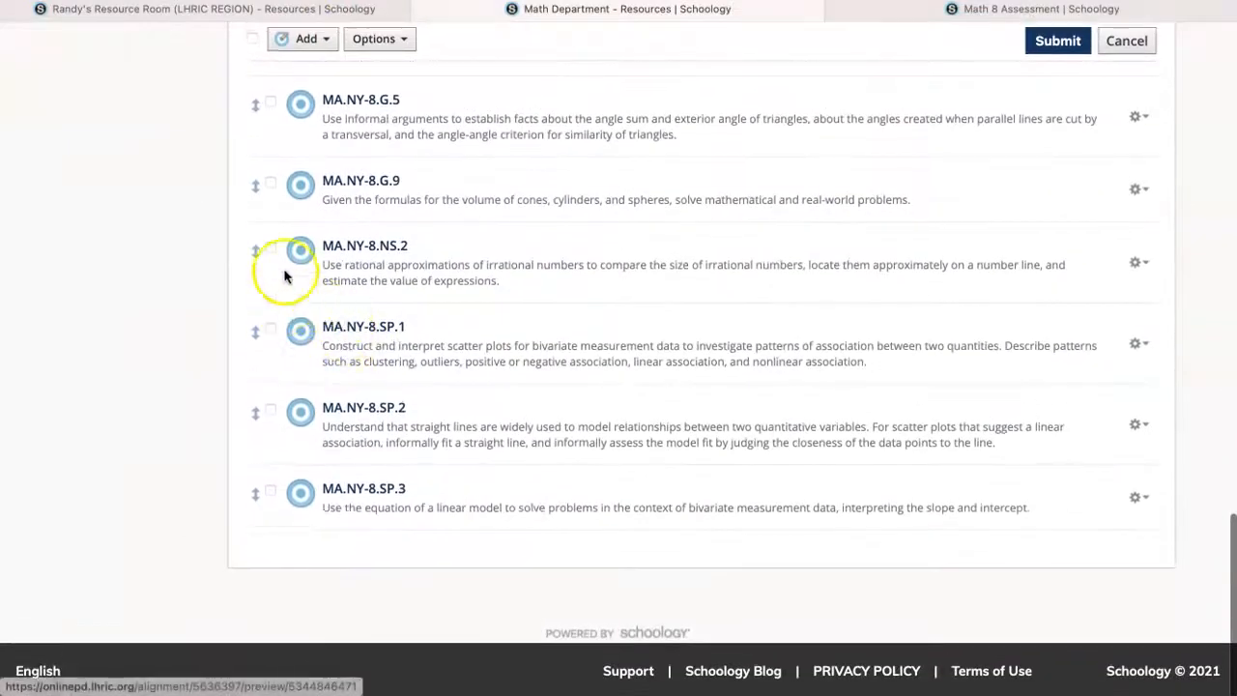
left_click_drag(256, 258, 273, 332)
left_click(406, 191)
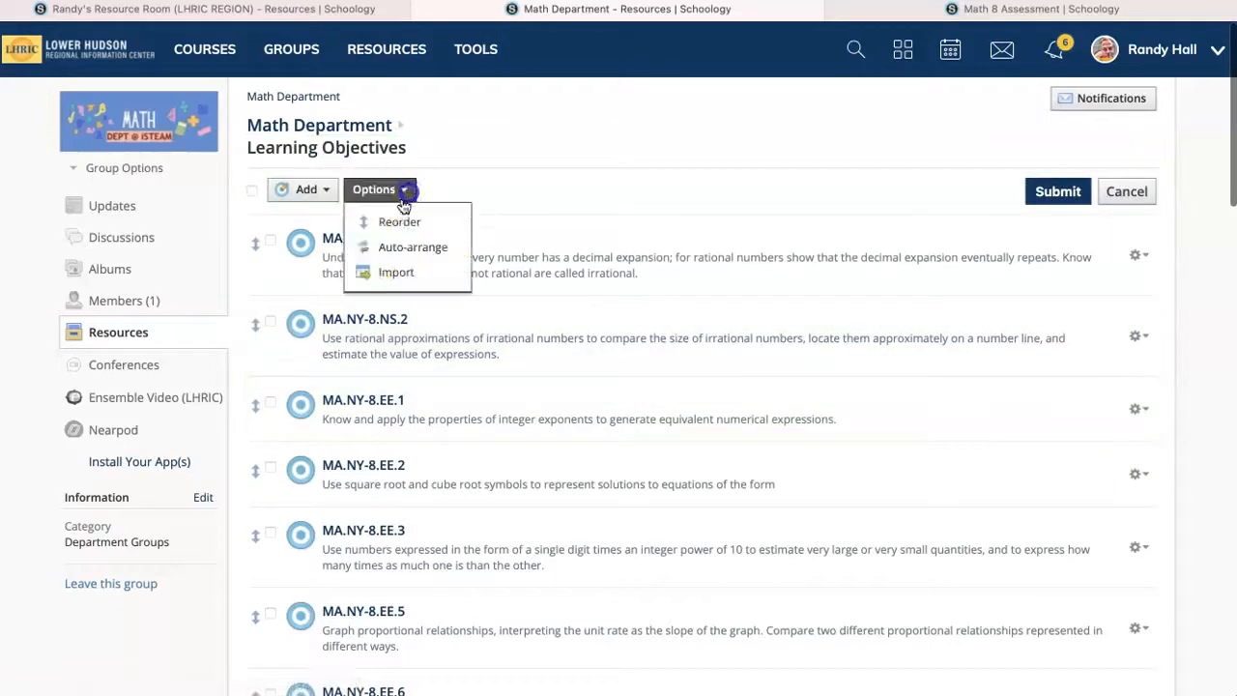
left_click(548, 185)
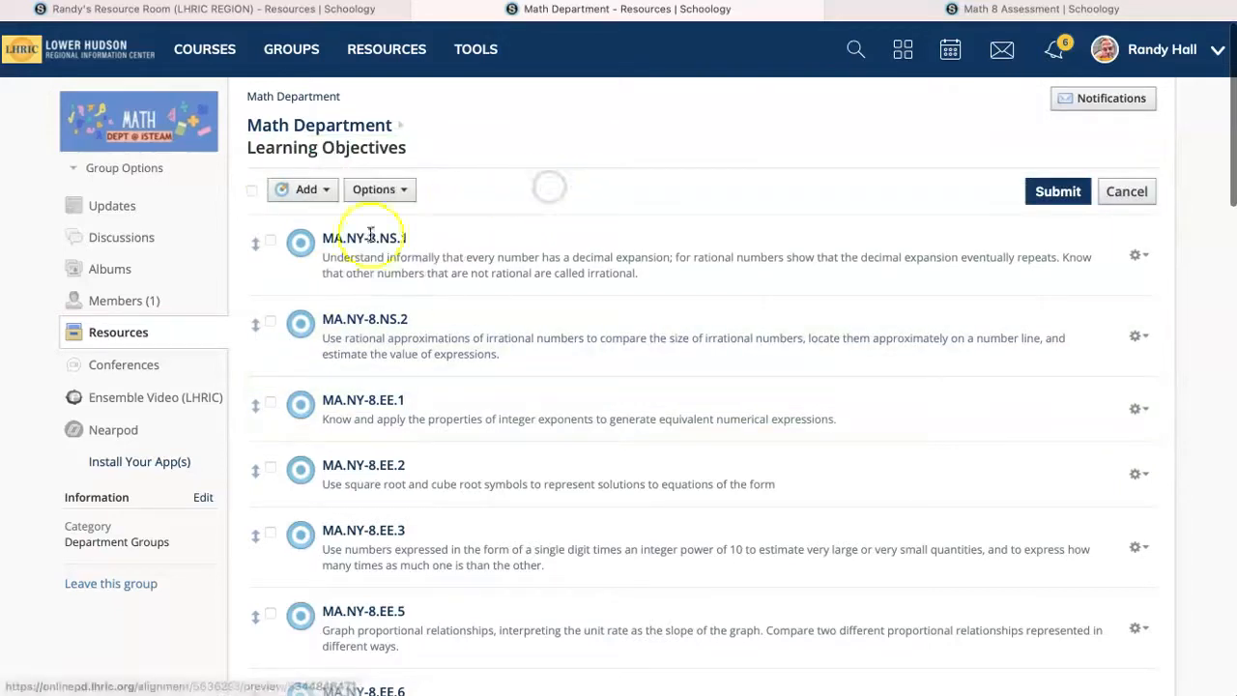
left_click(1059, 193)
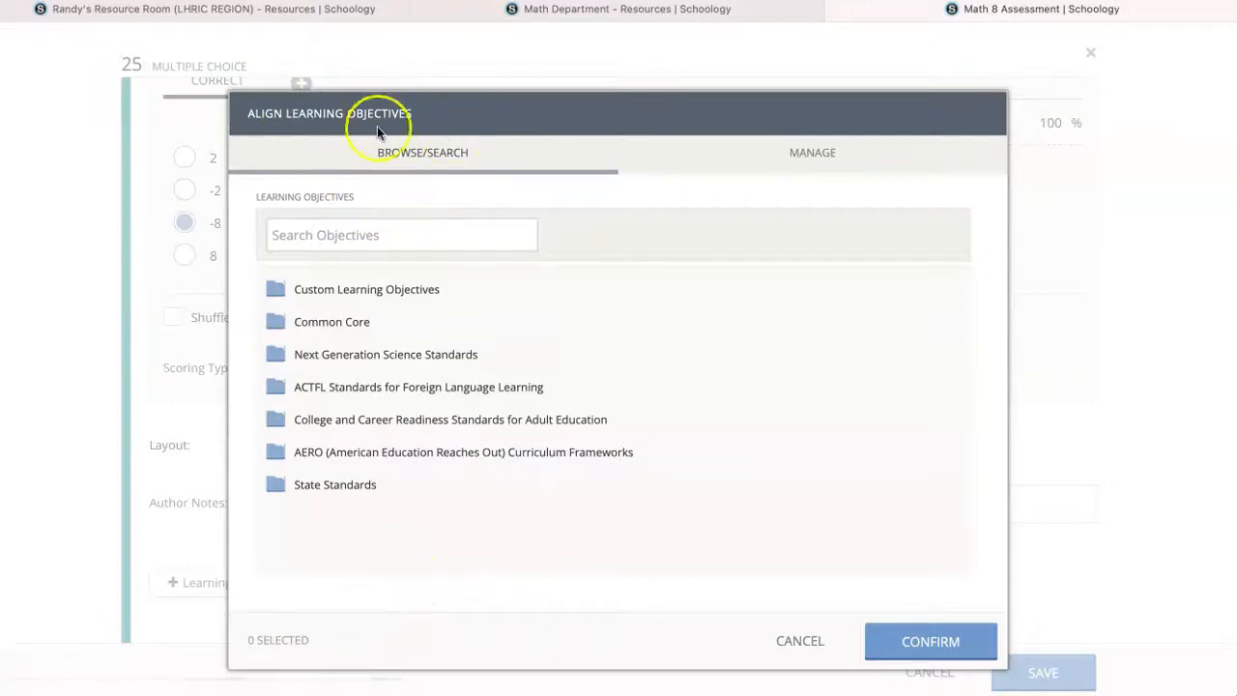
Step: Browse the Math Department group's custom learning objectives for aligning question 25 of the Math 8 Assessment and check their order
left_click(368, 289)
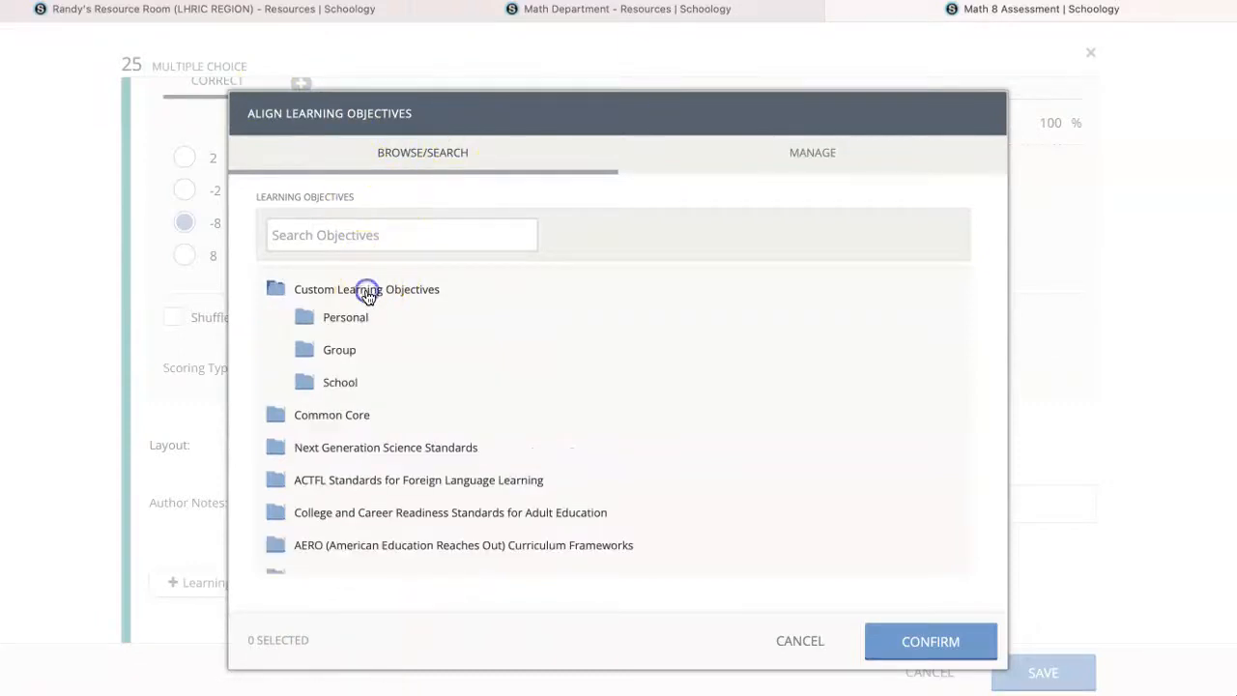
left_click(338, 350)
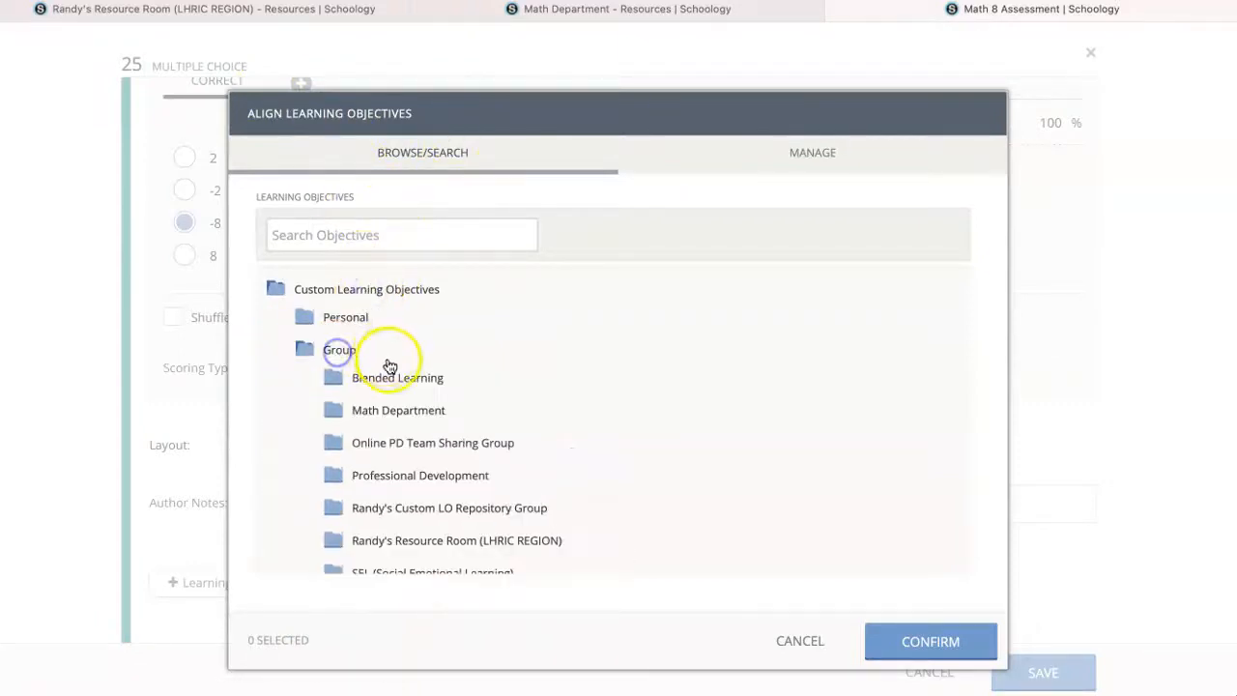
left_click(396, 410)
scroll(561, 436, "down", 5)
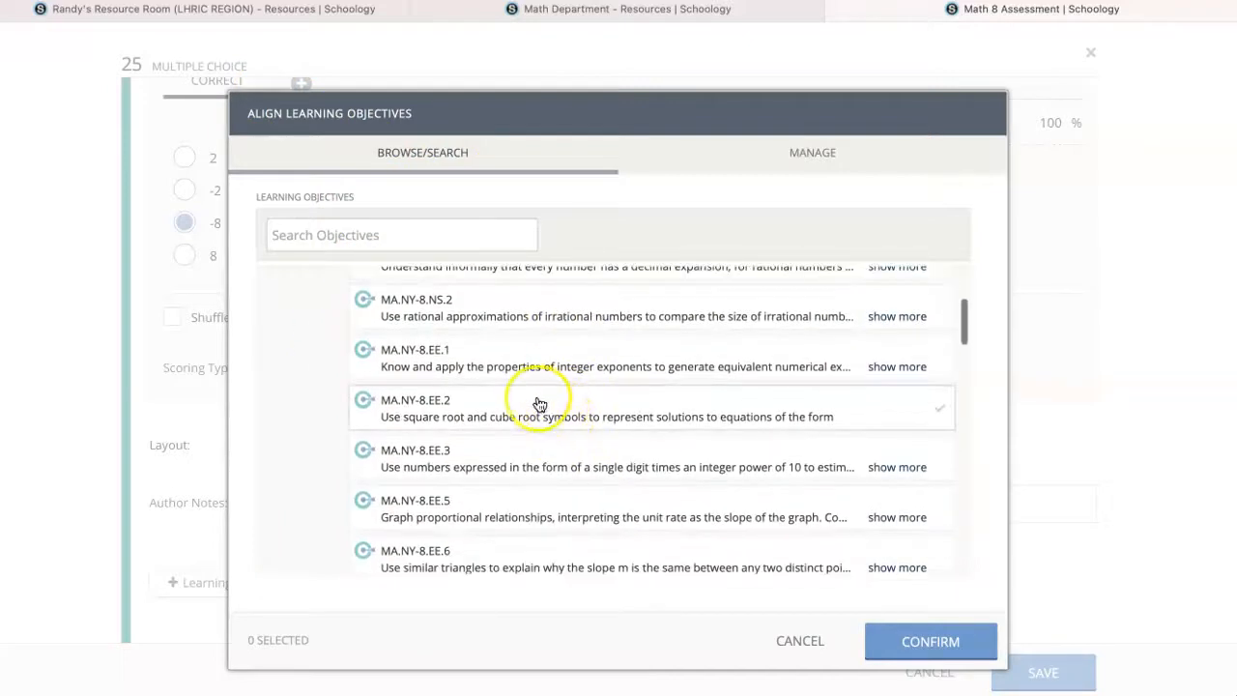
scroll(538, 406, "down", 5)
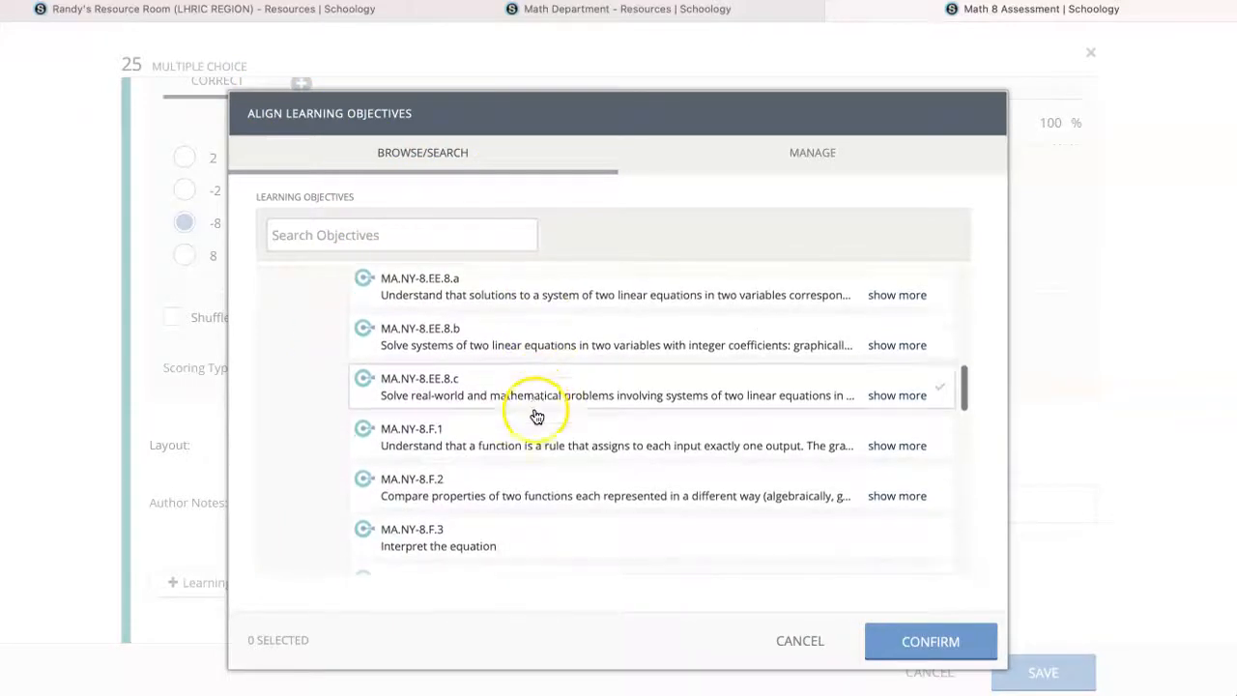
scroll(538, 416, "down", 5)
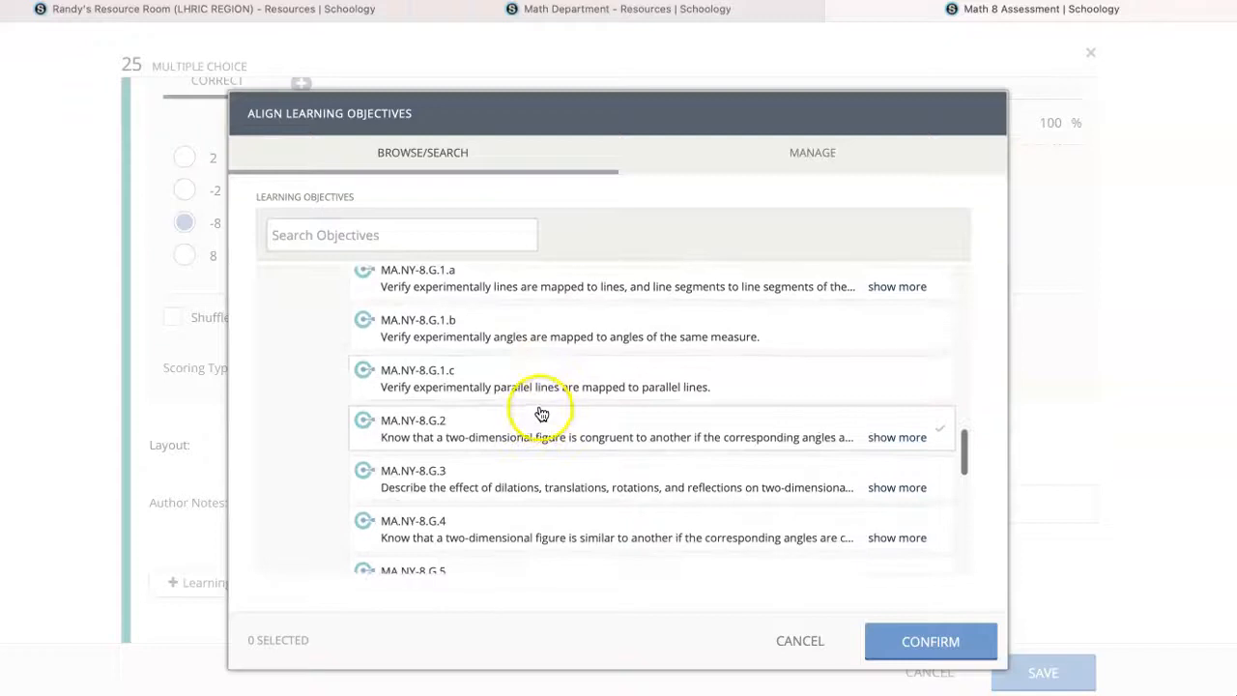
scroll(536, 423, "down", 5)
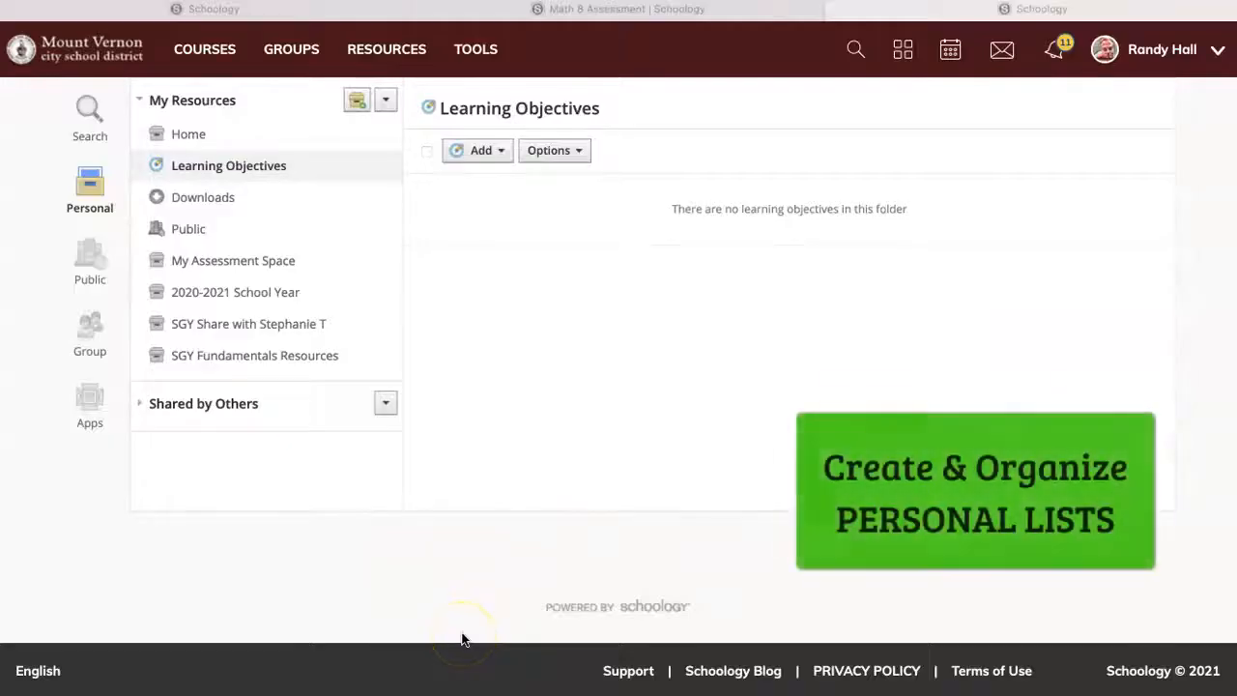
Step: Open the Learning Objectives in the personal resources and create a folder titled MATH 8 NYS
left_click(682, 415)
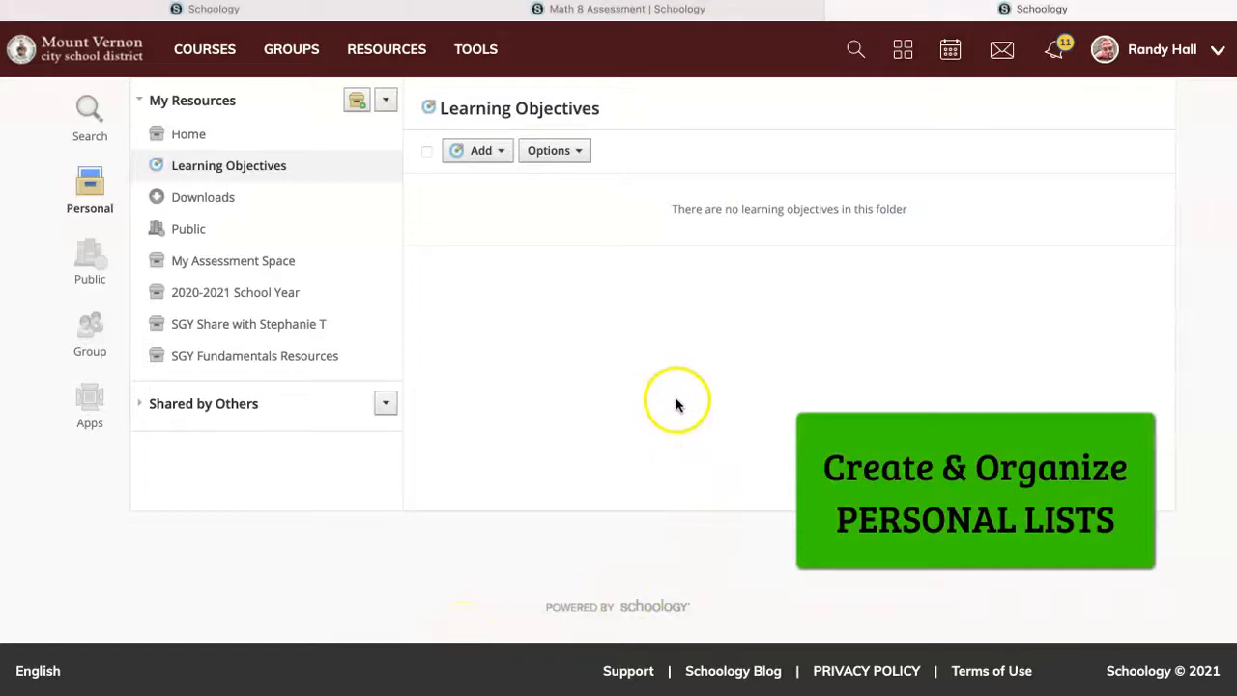
left_click(386, 49)
left_click(143, 403)
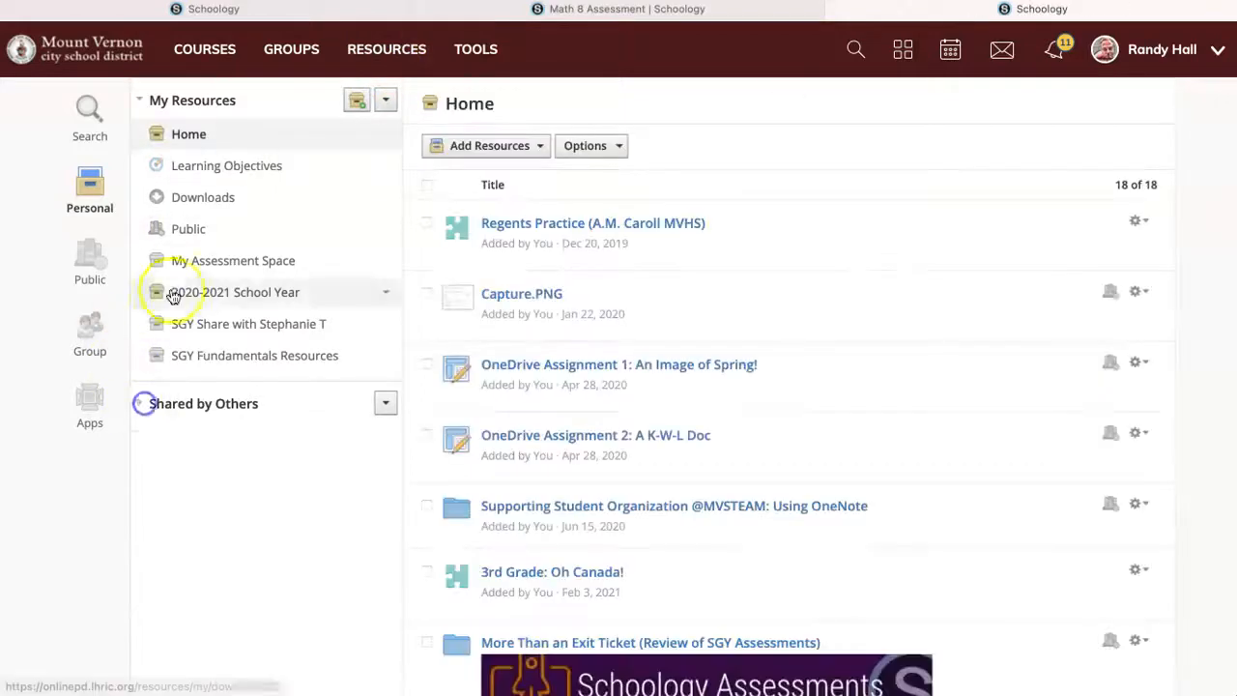
left_click(217, 176)
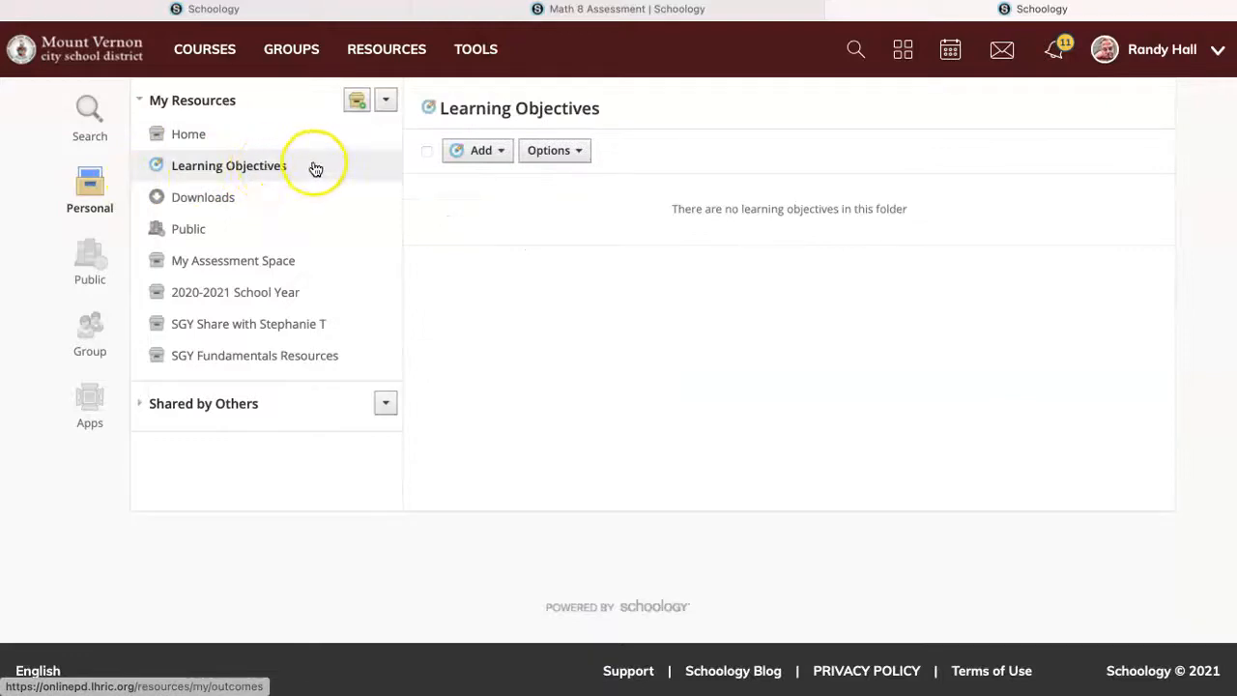
left_click_drag(520, 216, 510, 175)
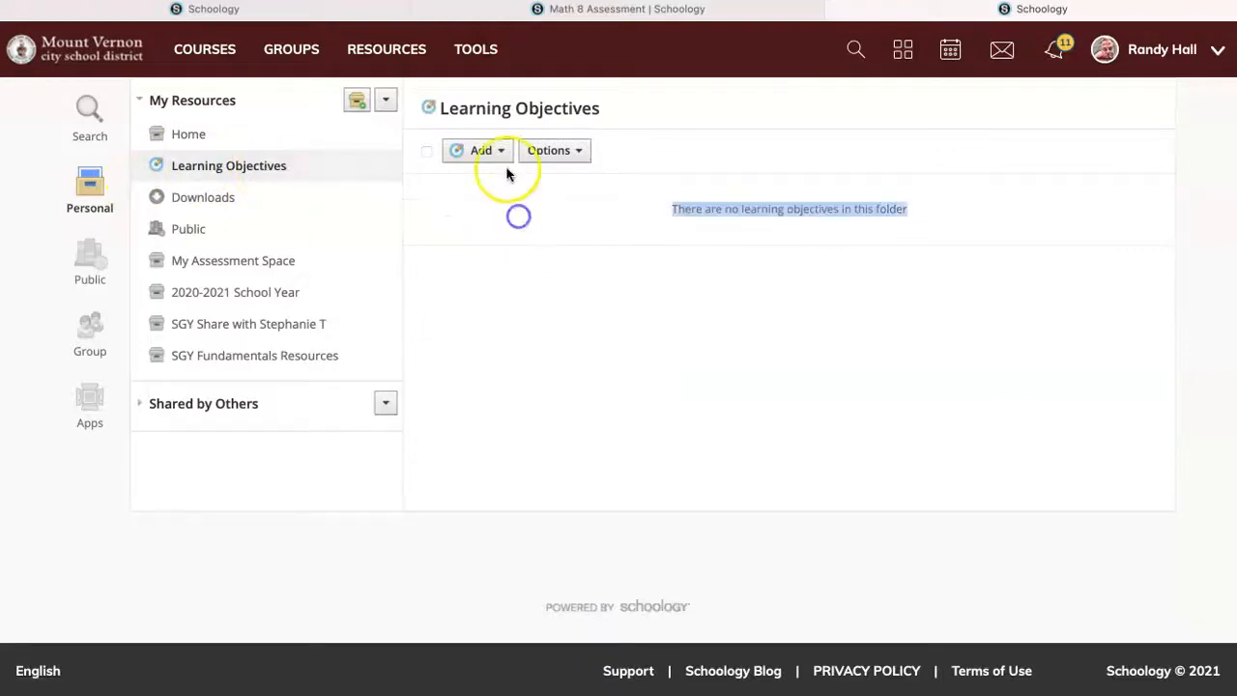
left_click(499, 155)
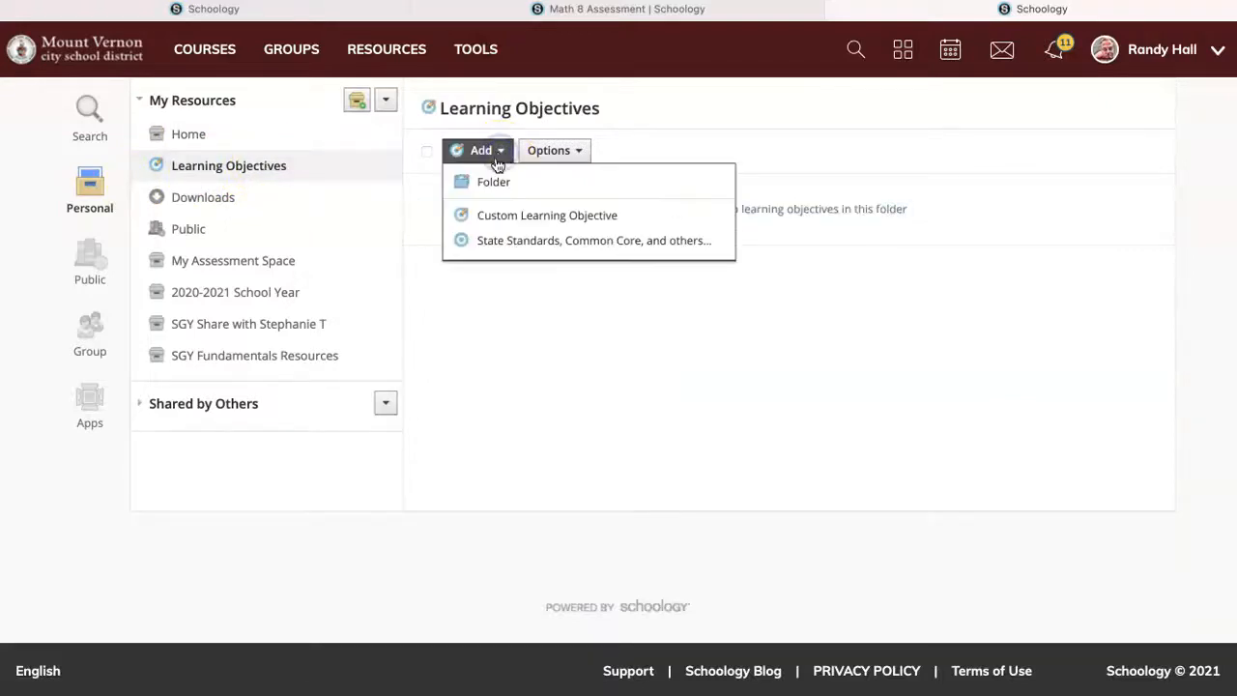
left_click(493, 184)
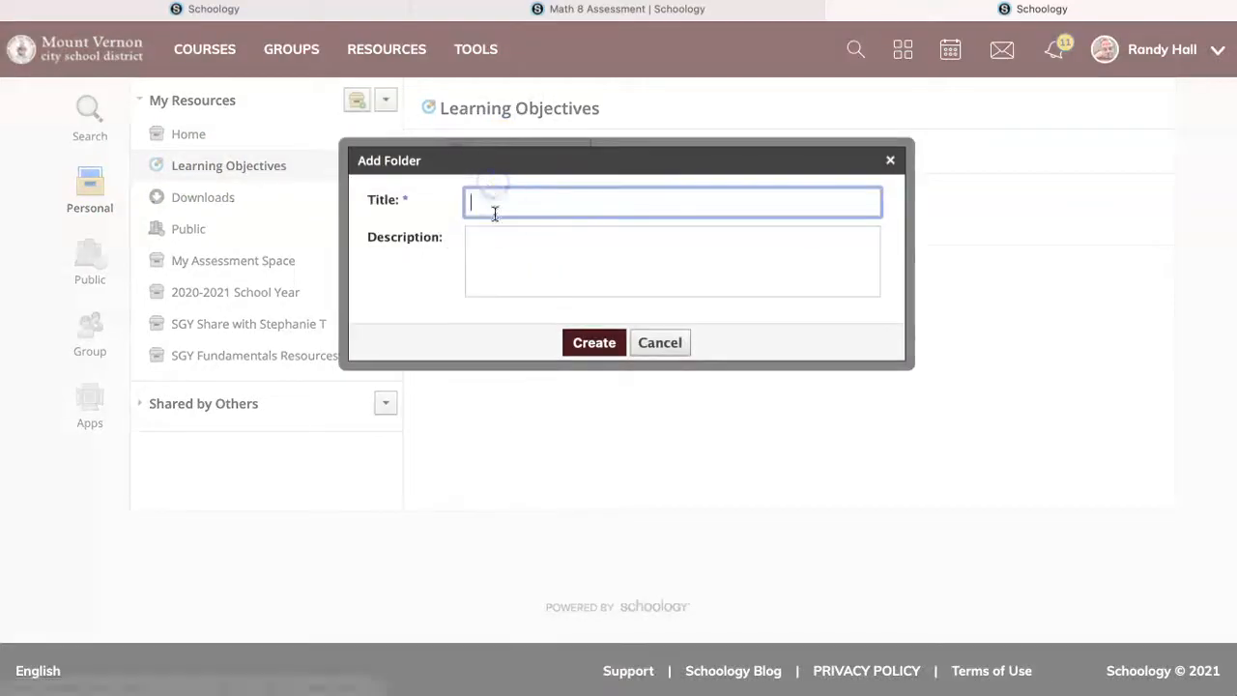
left_click(571, 340)
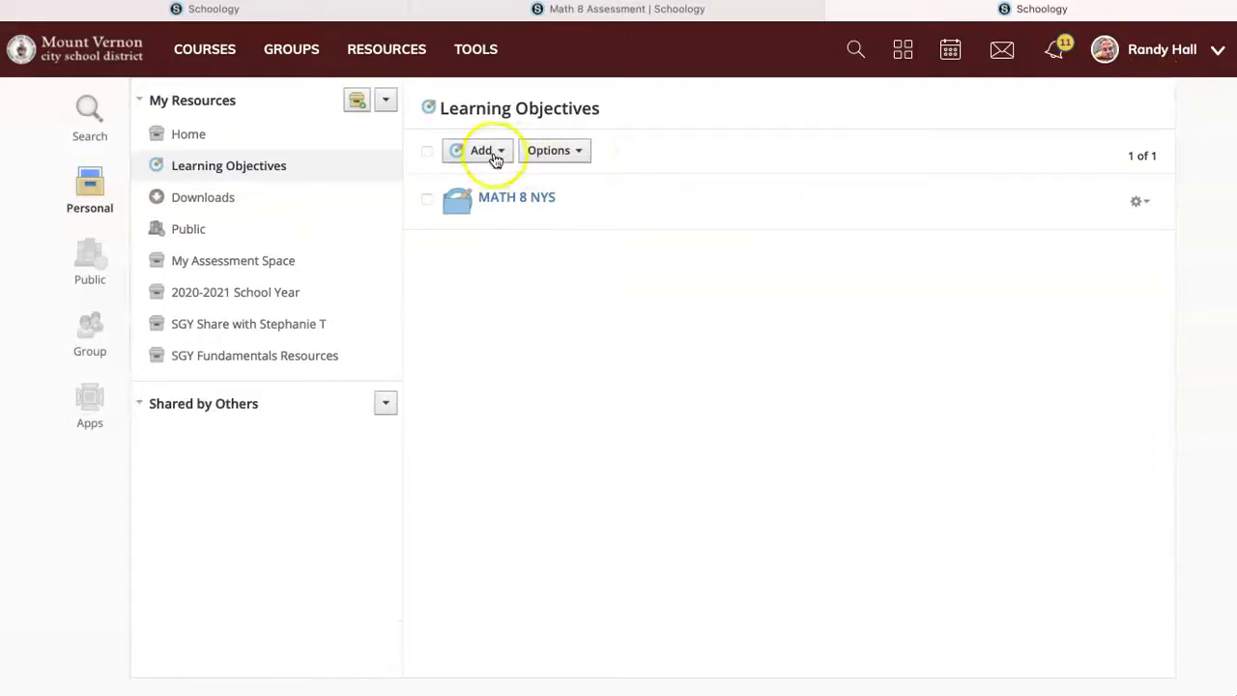
Step: Create a second folder titled SEL NYS in the personal learning objectives
left_click(493, 155)
left_click(486, 183)
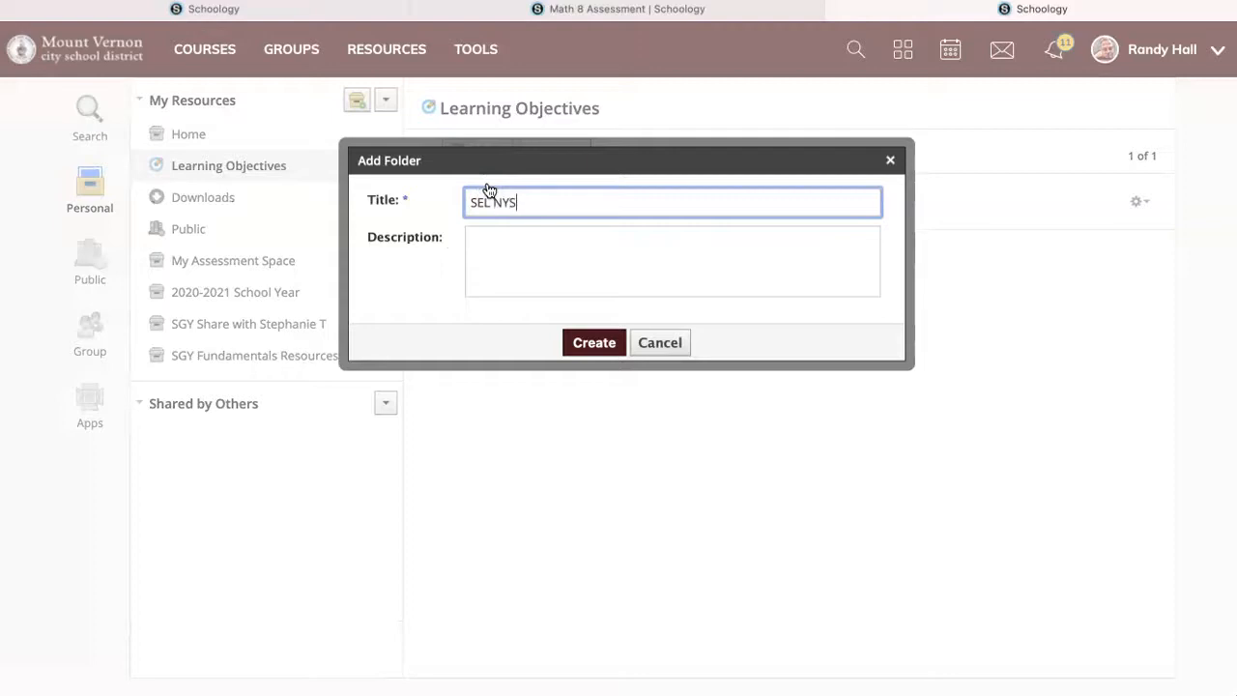
type("SEL NYS")
left_click(594, 344)
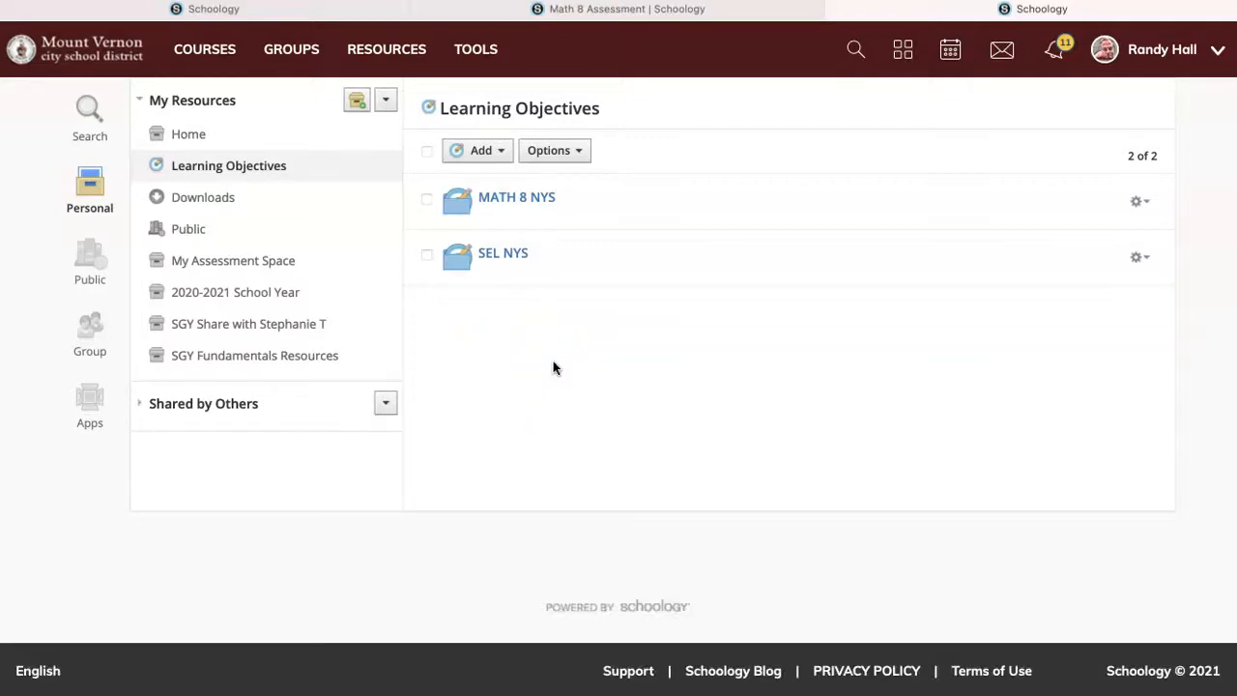
Step: In the MATH 8 NYS folder, start adding state standards and browse to New York's Next Generation Learning Standards
left_click(527, 200)
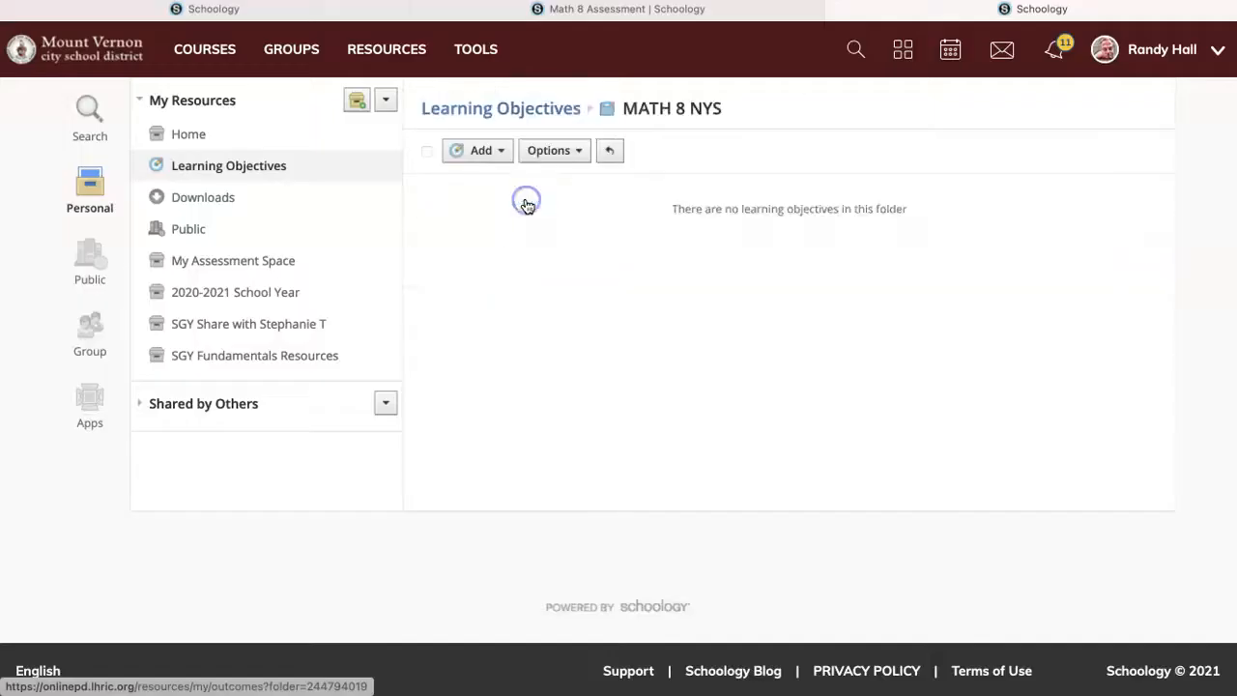
left_click(499, 151)
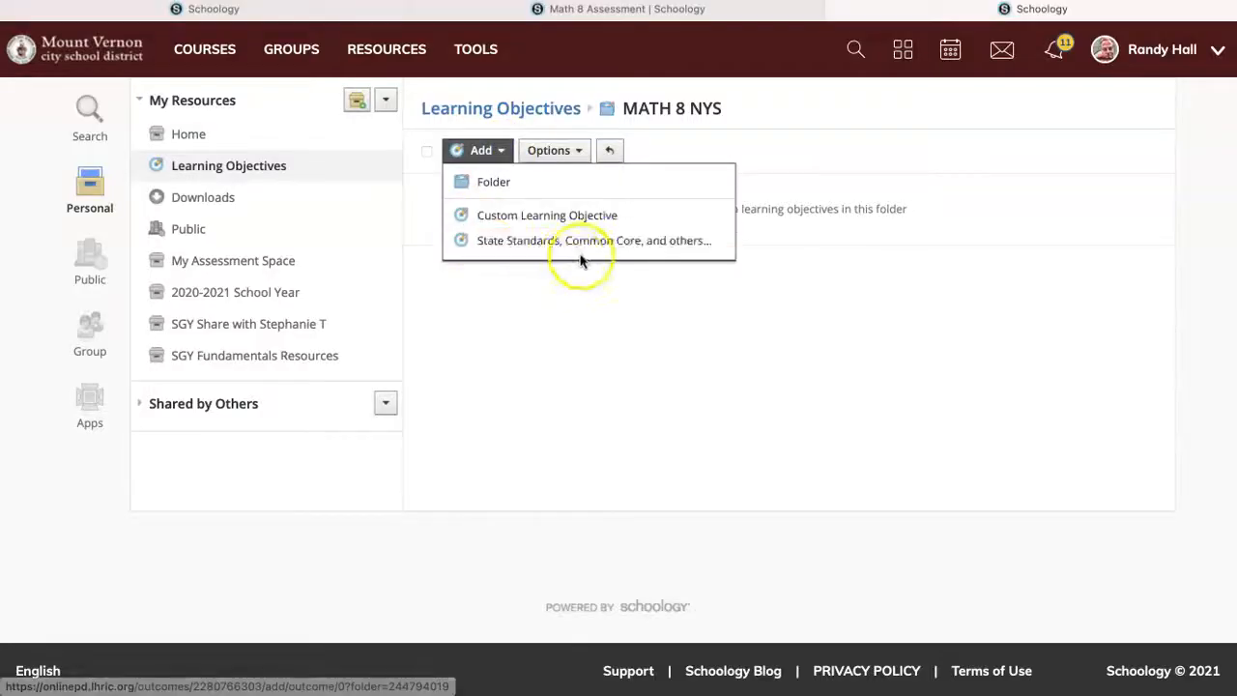
left_click(655, 243)
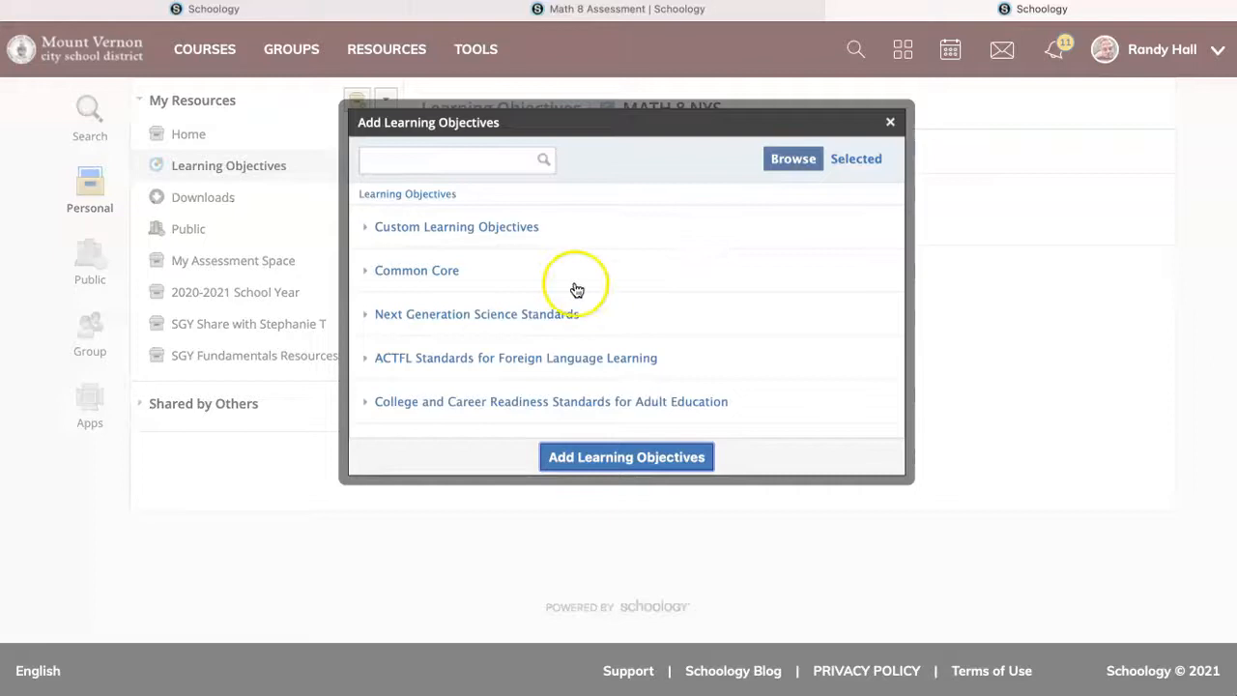
scroll(502, 367, "down", 3)
left_click(434, 417)
left_click(413, 229)
scroll(525, 309, "down", 2)
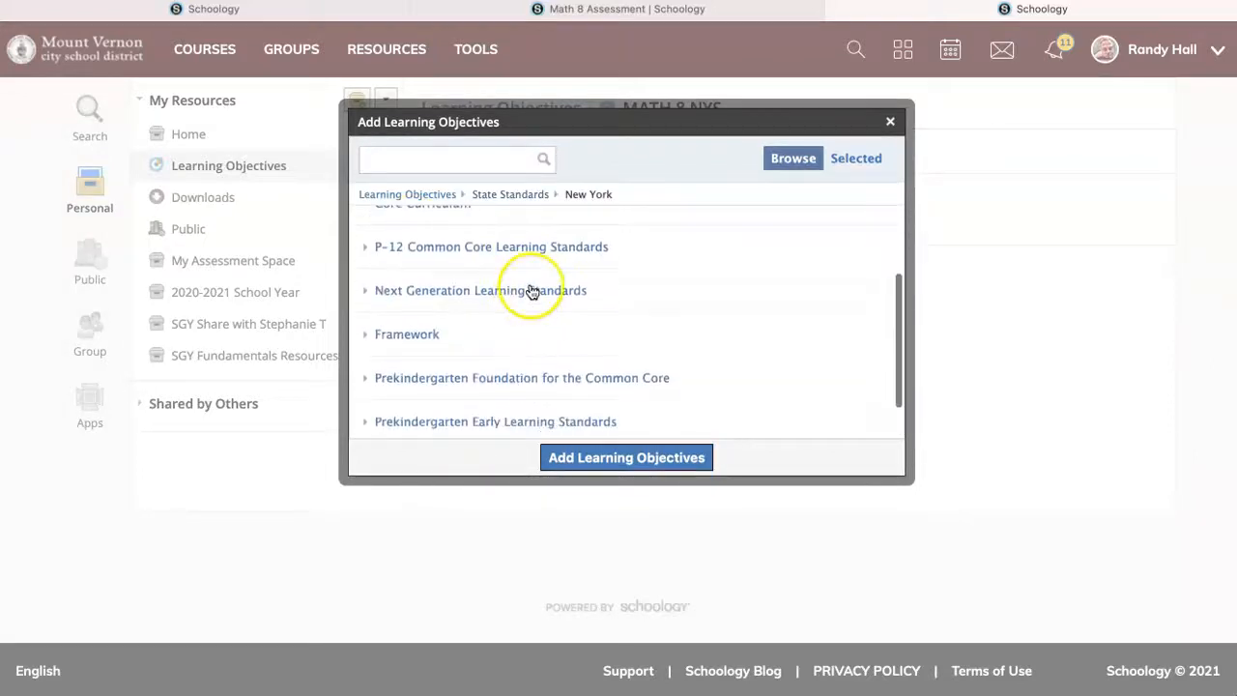
left_click(531, 290)
Step: Select the Mathematics (2017) Grade 8 standards and add them to the MATH 8 NYS folder
left_click(447, 271)
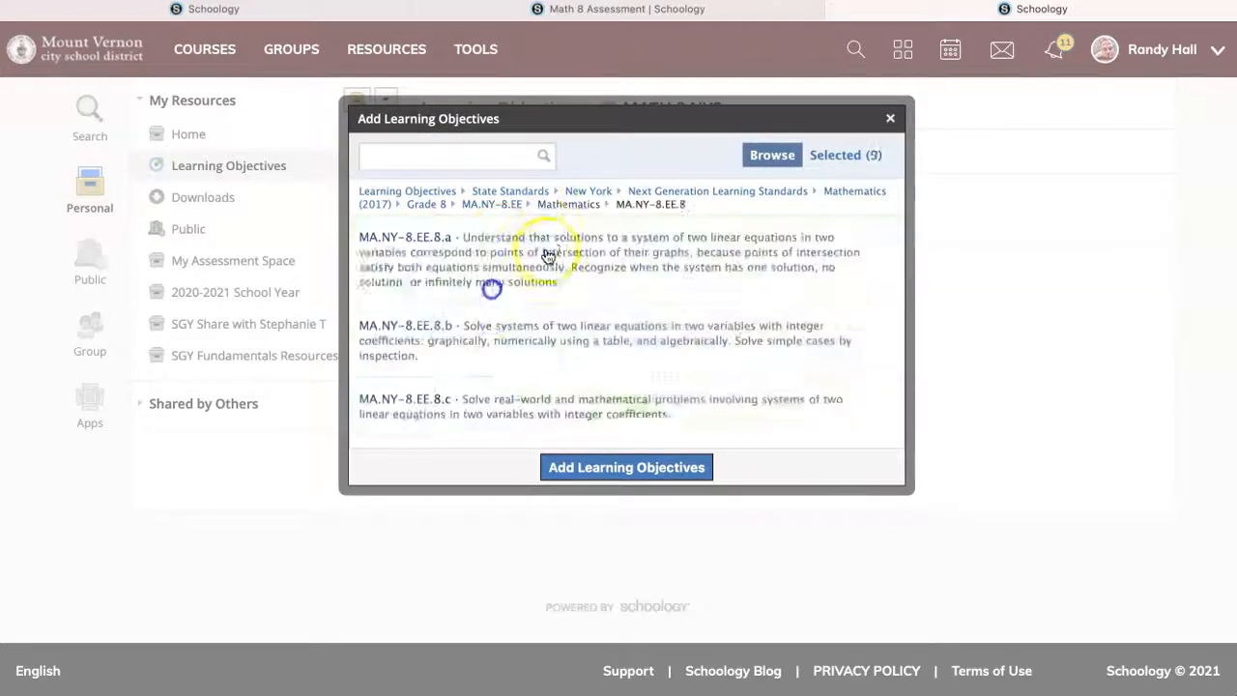
left_click(426, 204)
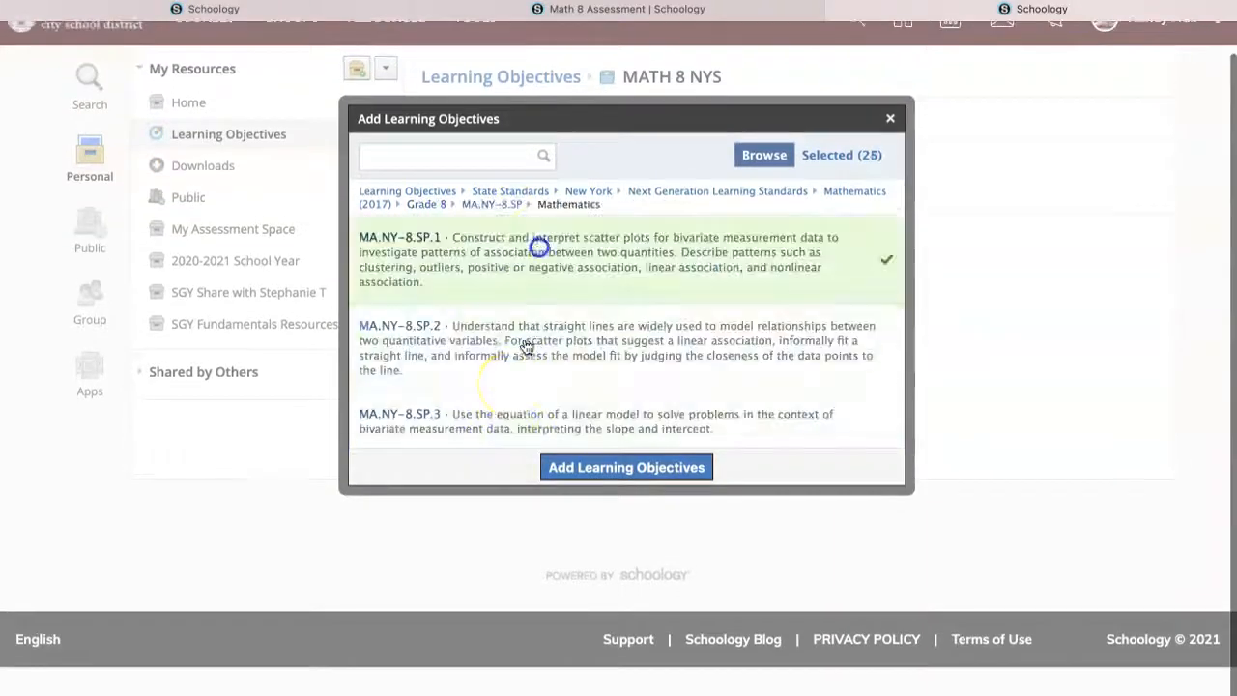
left_click(620, 469)
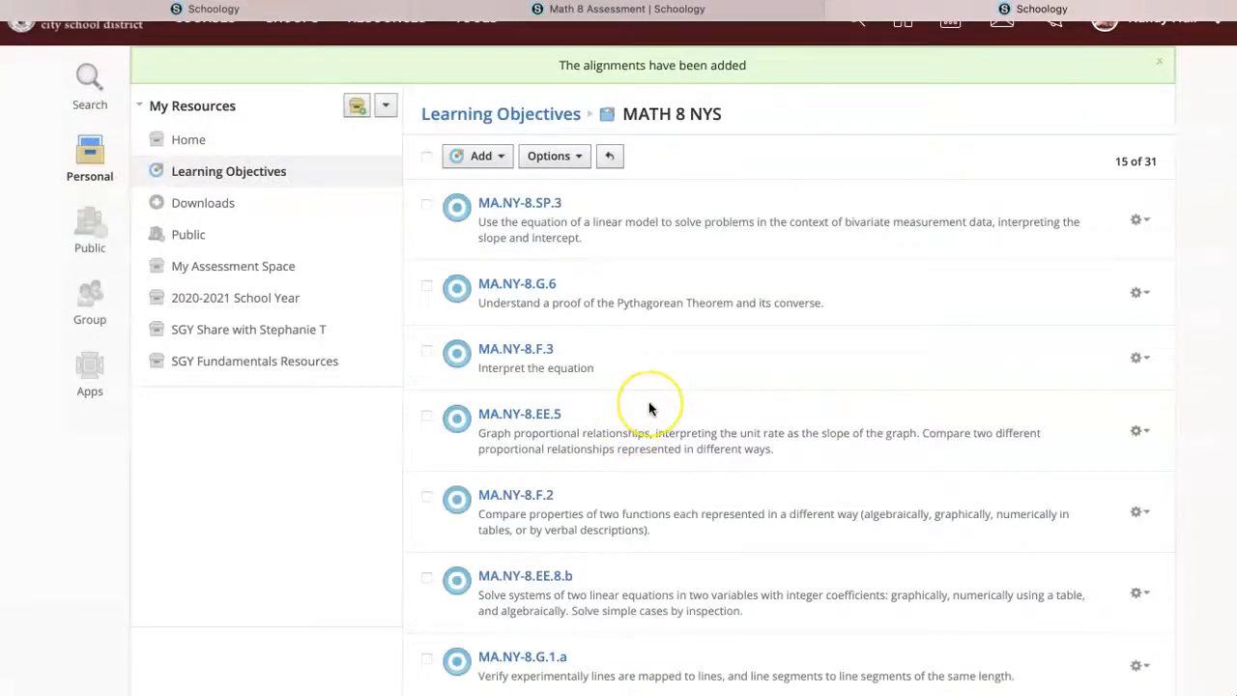
left_click(1159, 61)
Step: Auto-arrange the learning objectives in the MATH 8 NYS folder and submit the new order
left_click(577, 120)
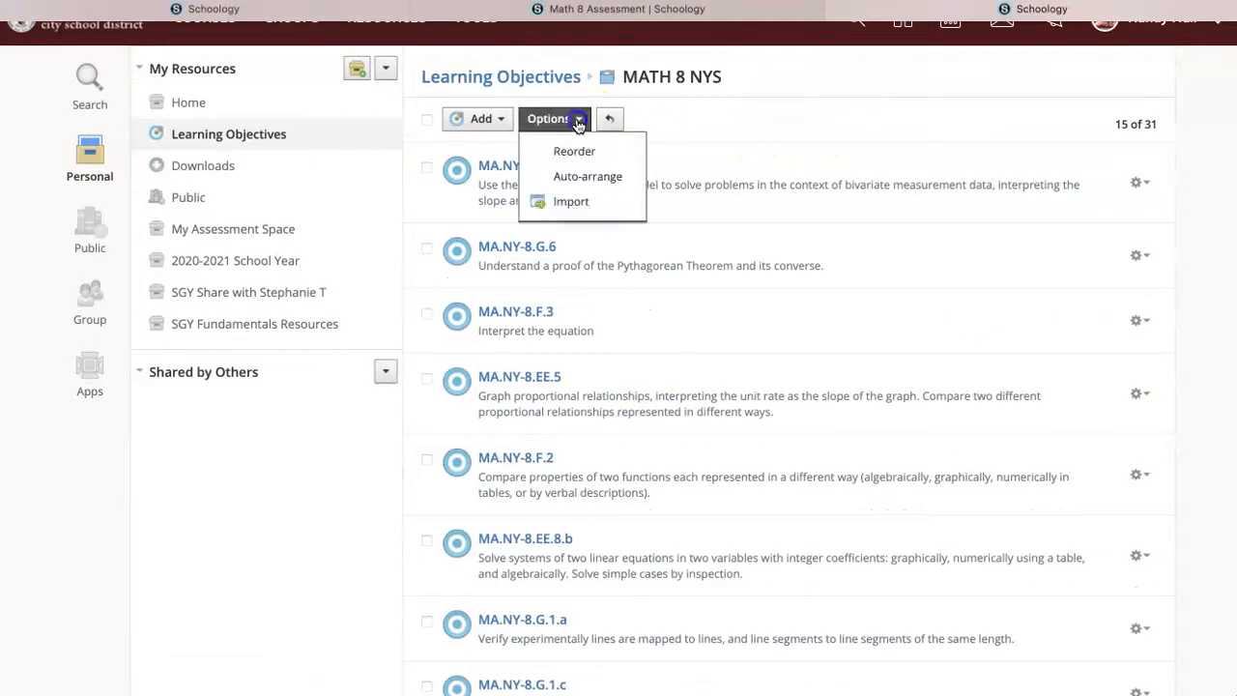
left_click(594, 174)
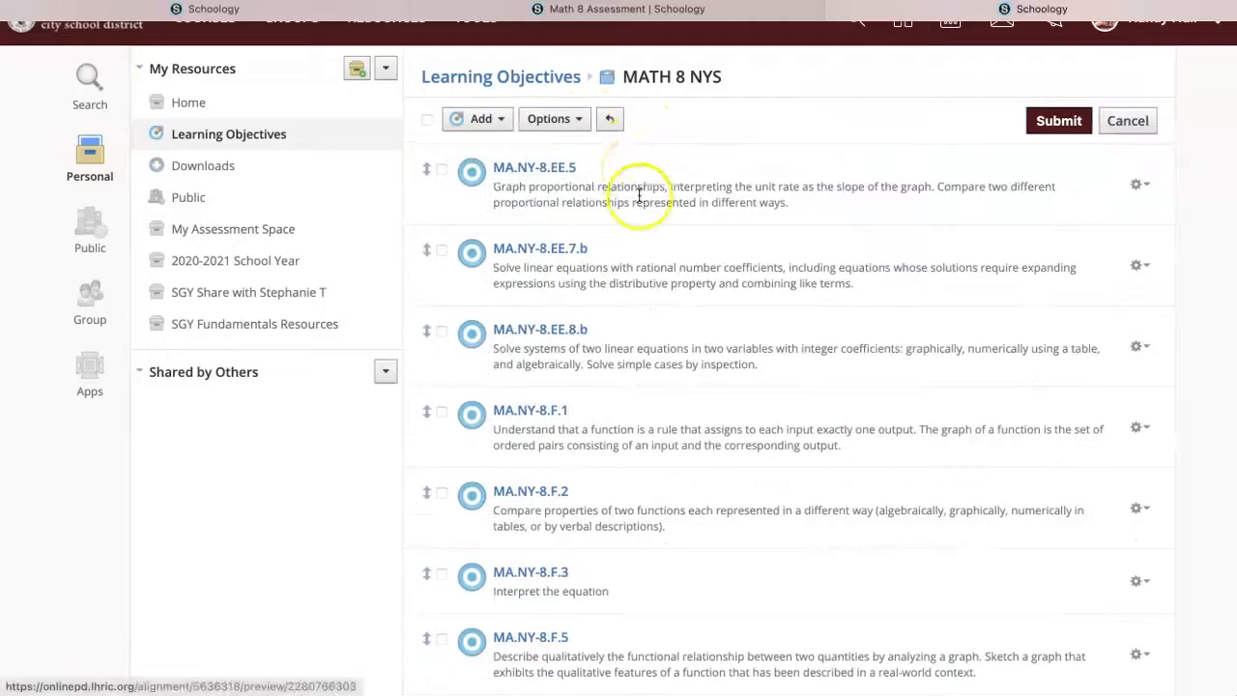
left_click(1059, 120)
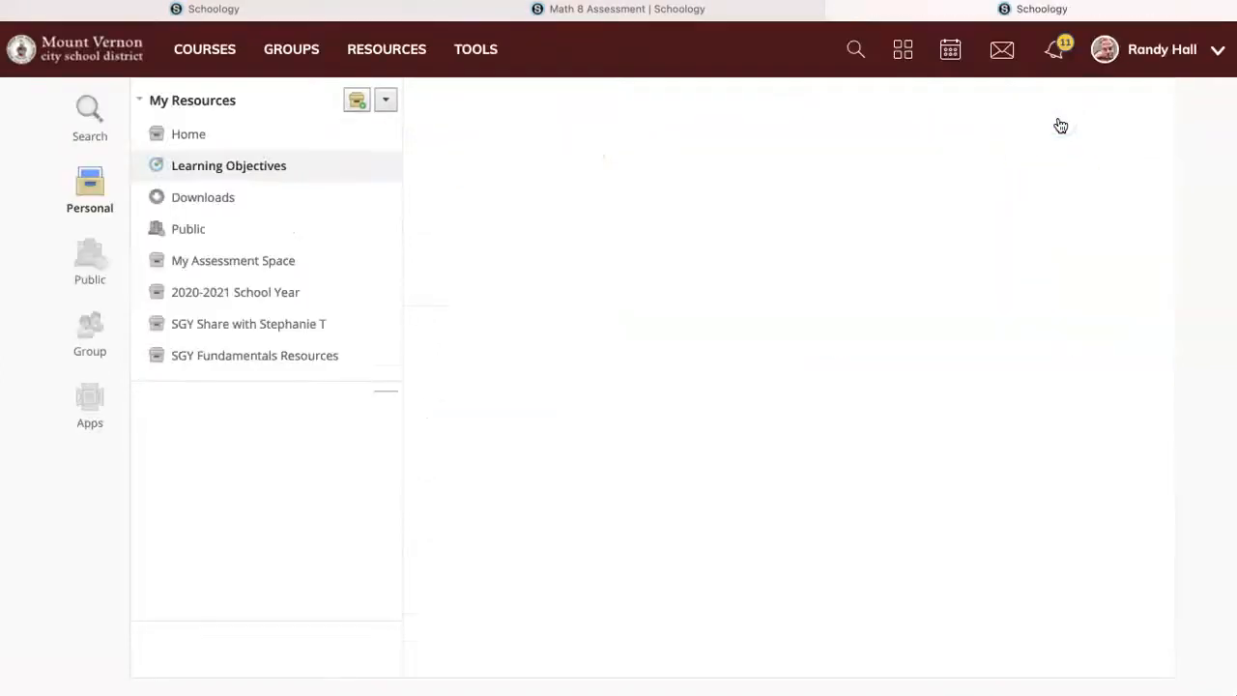
left_click(140, 372)
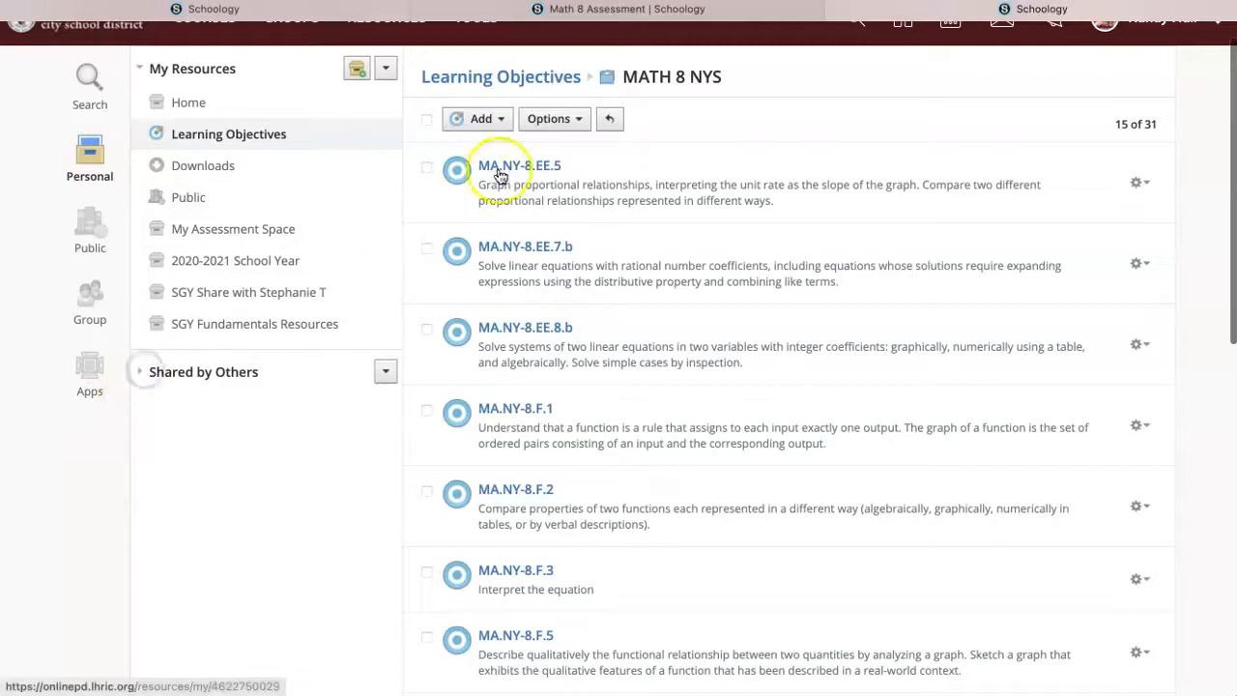
Step: Open the SEL NYS folder in the personal learning objectives and start adding state standards to it
left_click(607, 122)
left_click(512, 254)
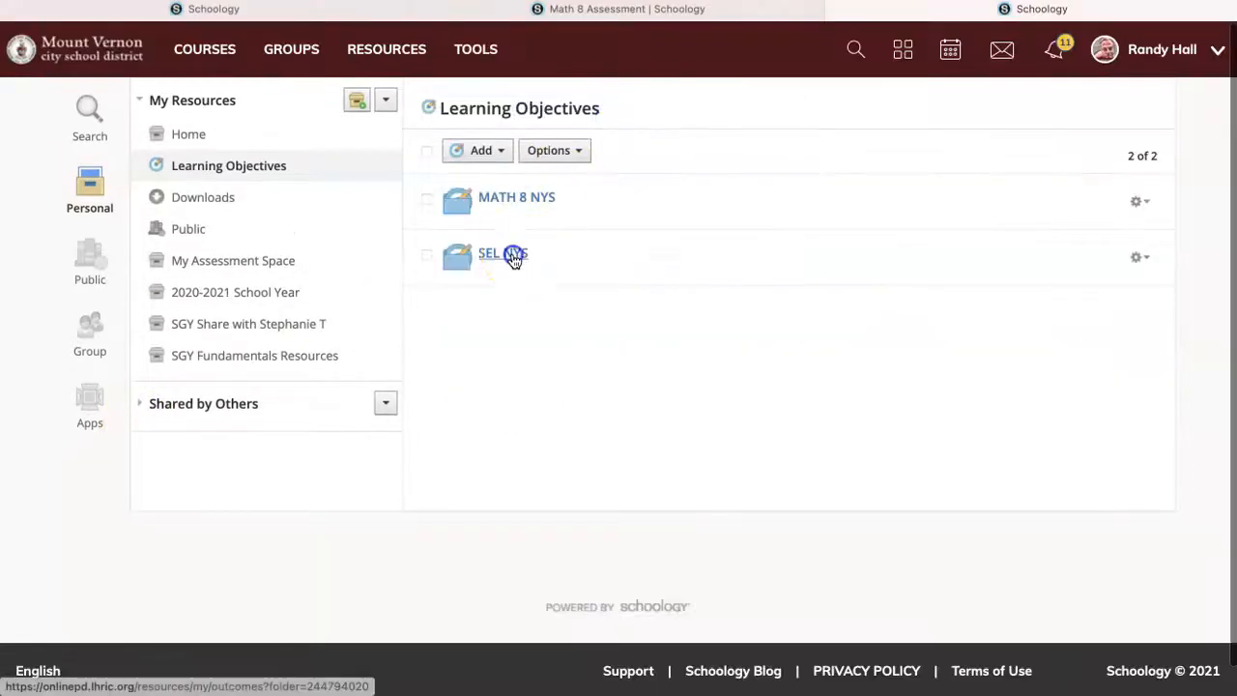
left_click(488, 150)
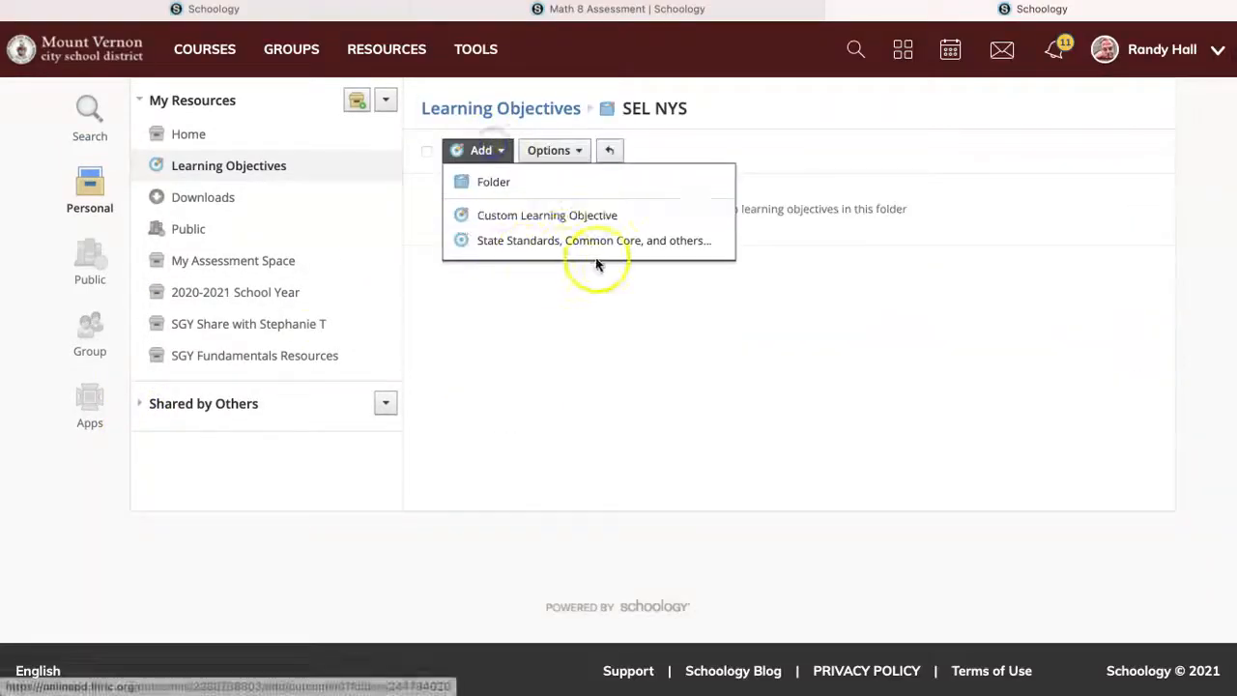
left_click(547, 244)
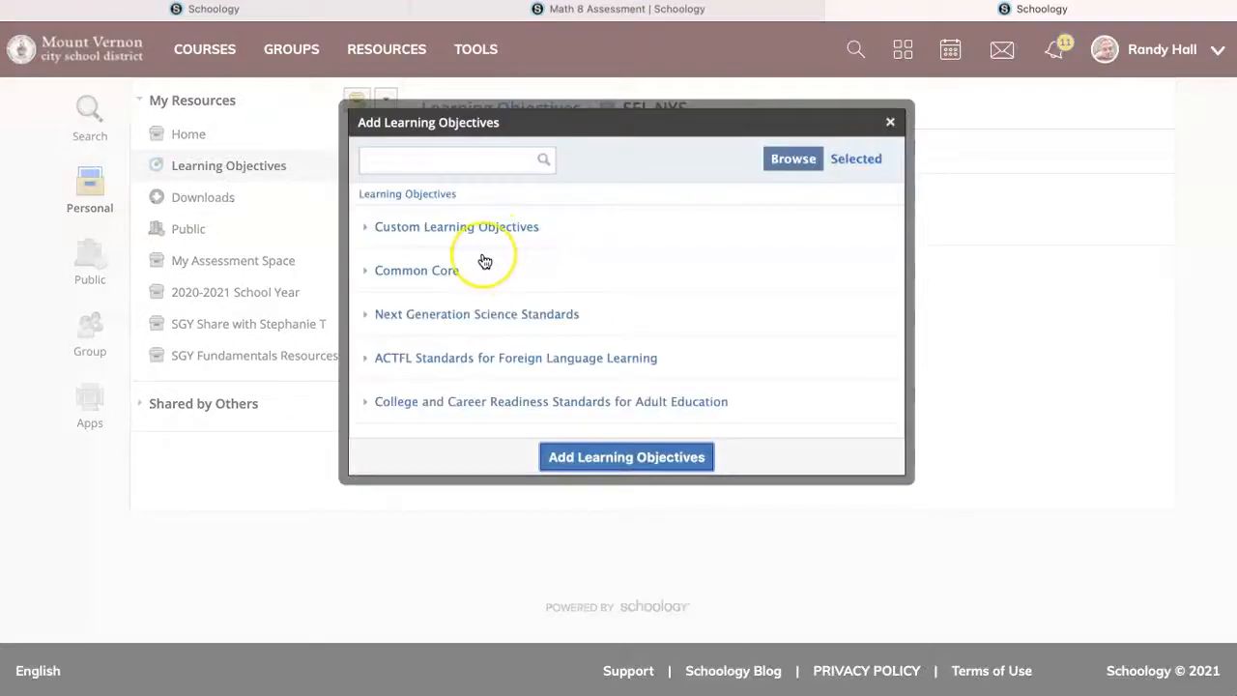
Step: Browse the state standards to New York's Social Emotional Learning Benchmarks (2018)
scroll(483, 262, "down", 2)
left_click(415, 420)
left_click(423, 232)
scroll(499, 296, "down", 4)
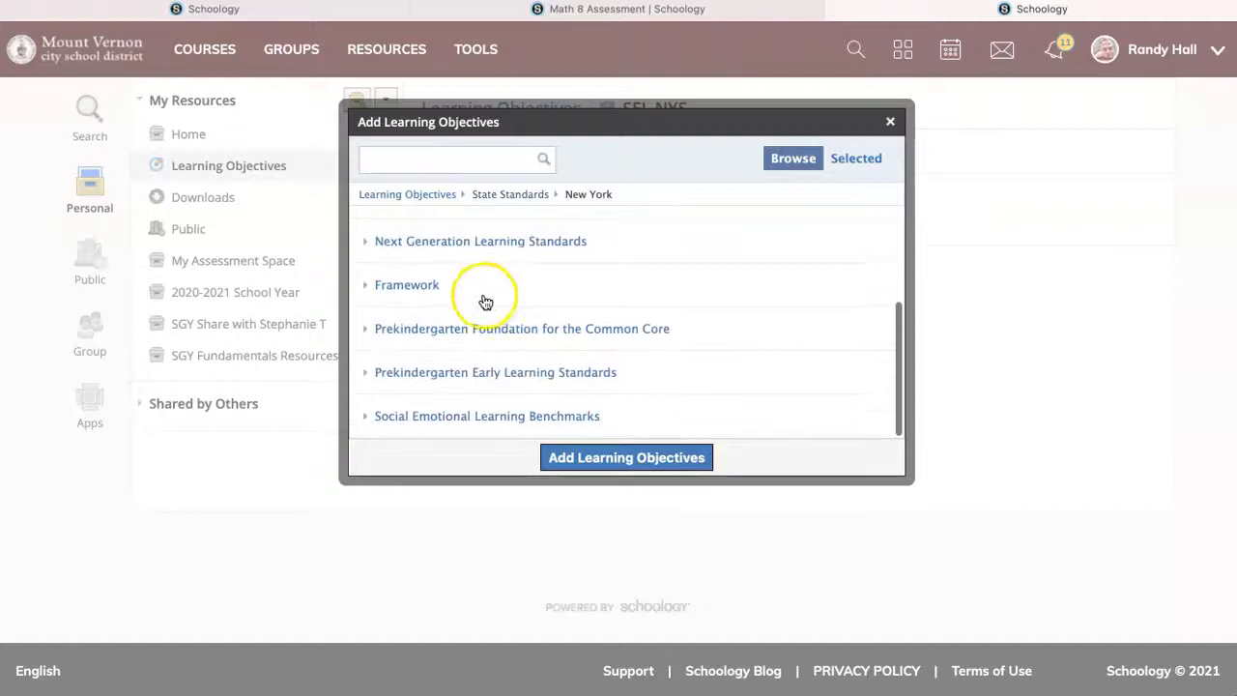
left_click(451, 423)
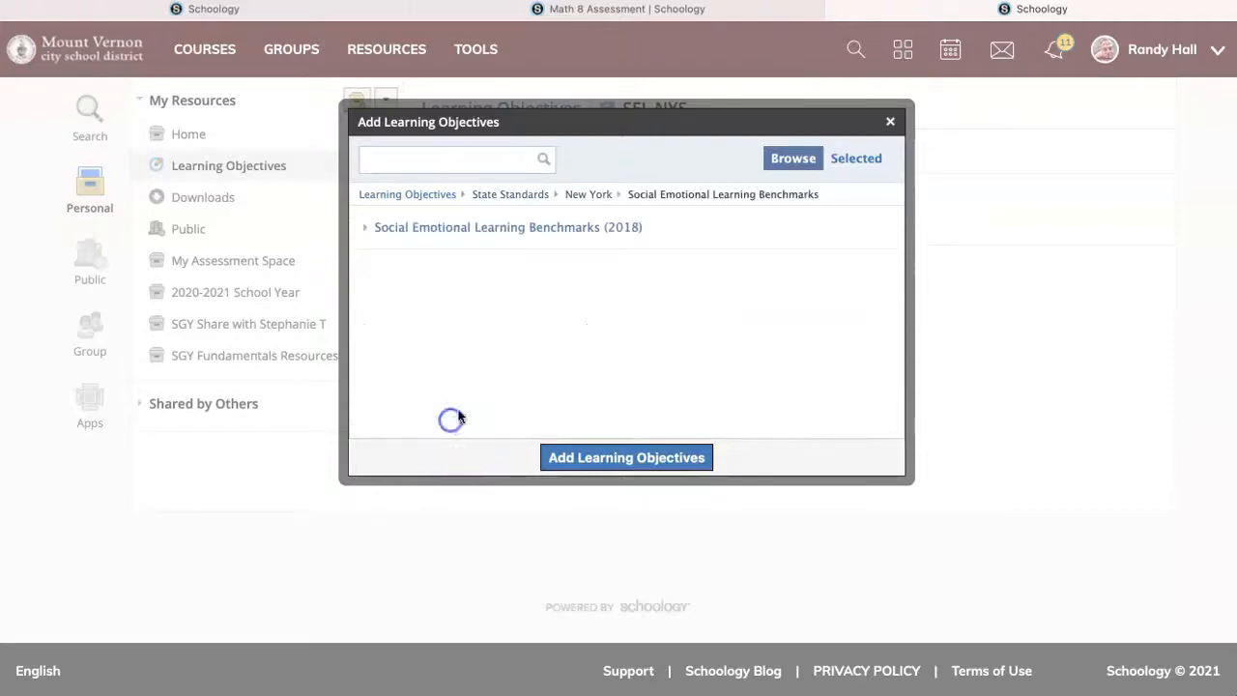
left_click(480, 232)
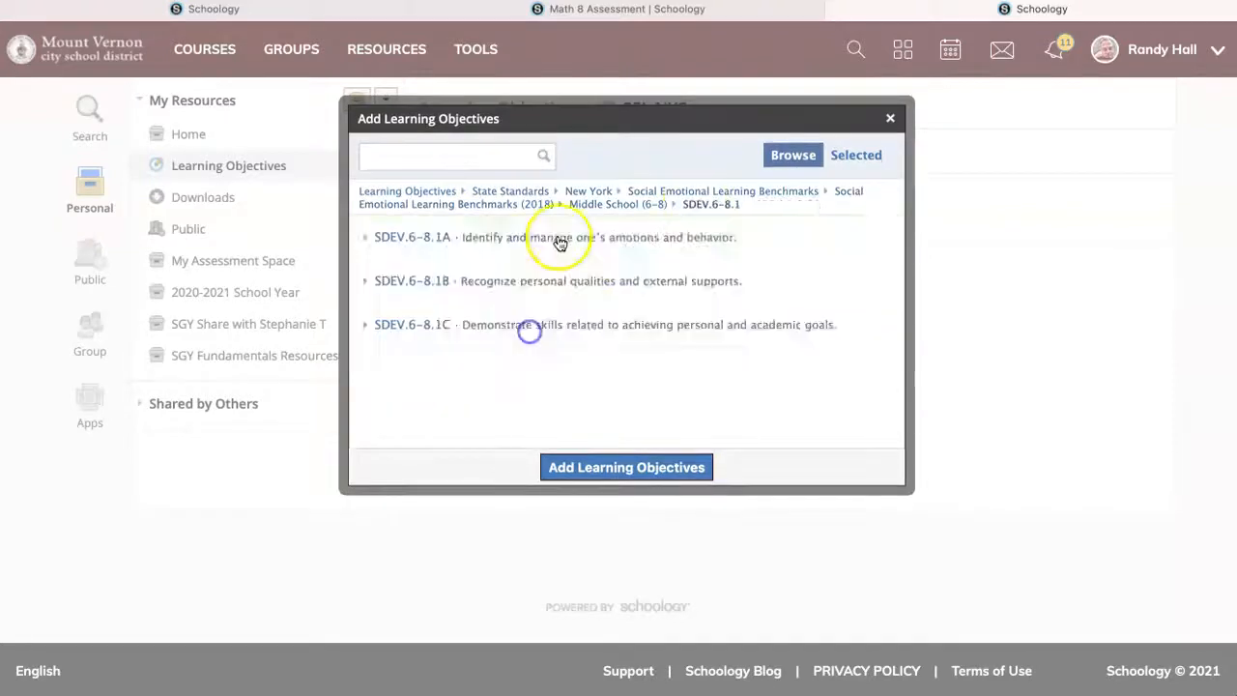
Step: Select the Middle School (6-8) benchmarks under SDEV.6-8.1 and SDEV.6-8.2
left_click(571, 243)
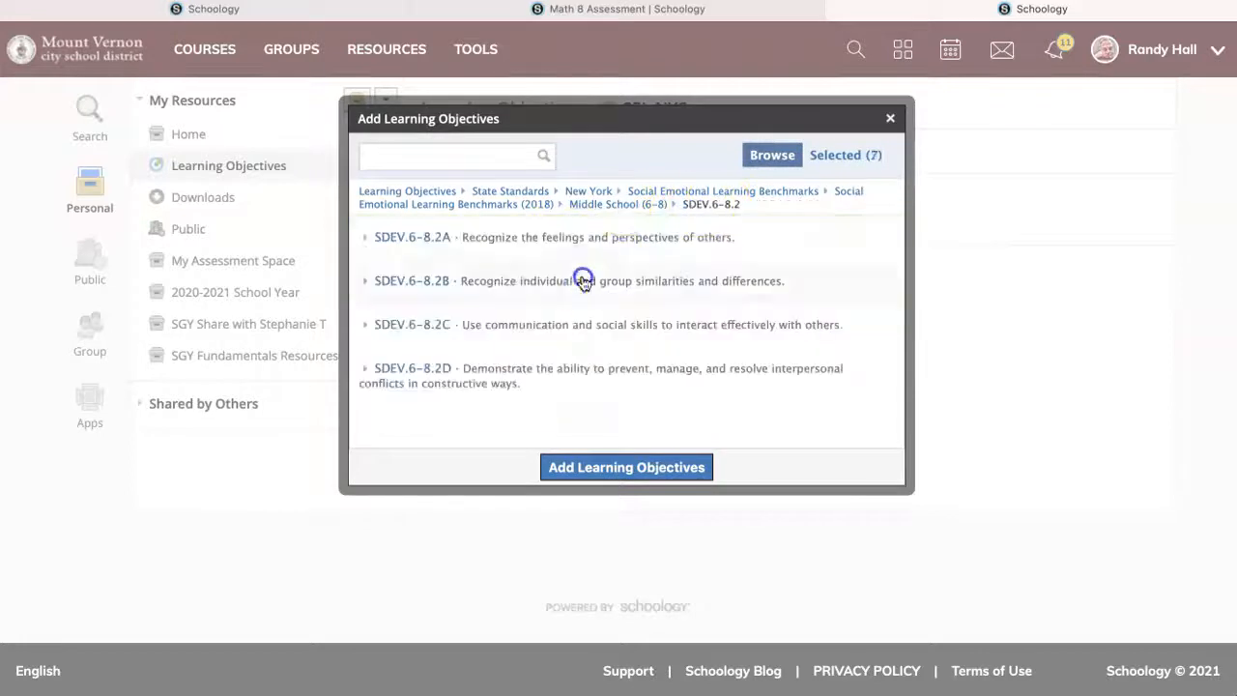
left_click(580, 238)
left_click(480, 325)
left_click(480, 326)
left_click(480, 371)
left_click(626, 204)
Step: Select the benchmarks under SDEV.6-8.3 and add all selected learning objectives to the SEL NYS folder
left_click(536, 325)
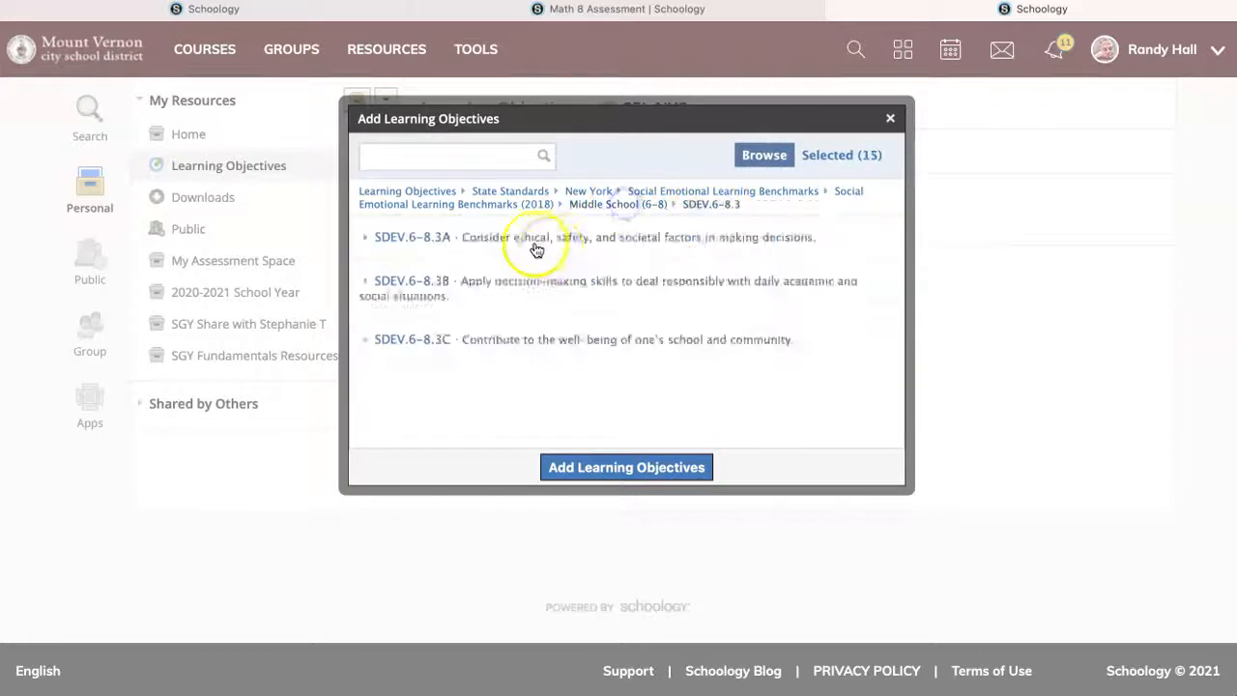
left_click(537, 281)
left_click(616, 239)
left_click(711, 204)
left_click(564, 340)
left_click(616, 239)
left_click(561, 286)
left_click(632, 205)
left_click(518, 365)
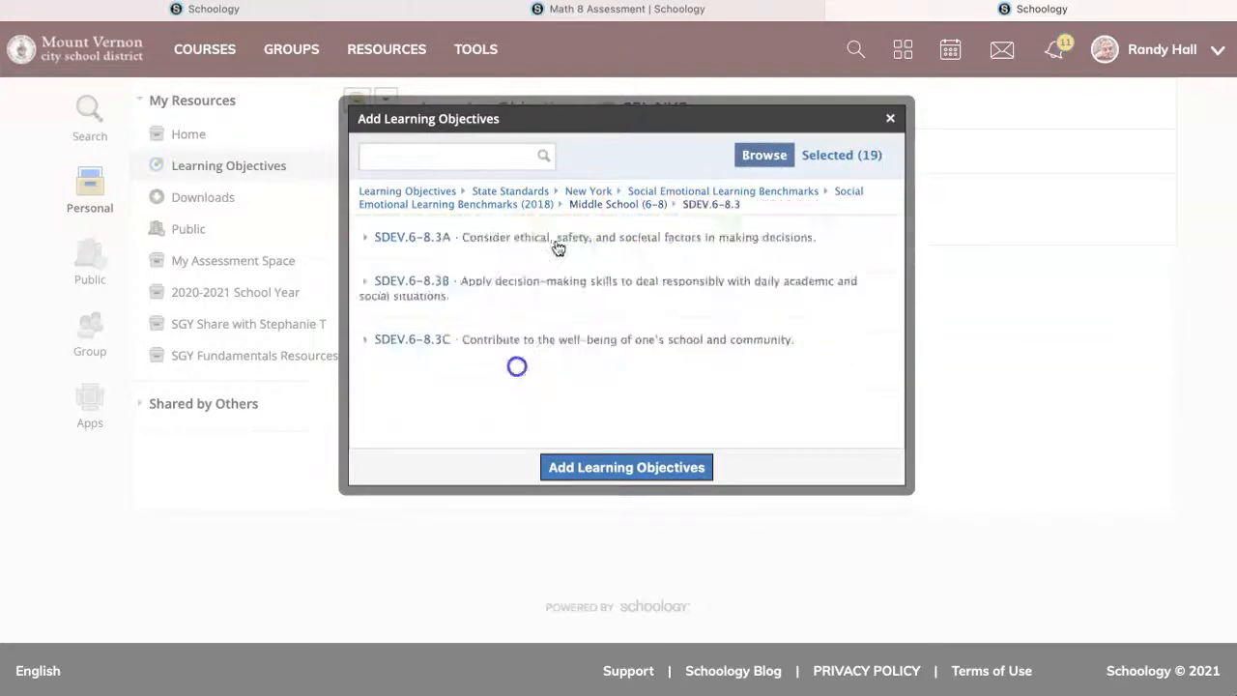
left_click(626, 467)
left_click(1155, 93)
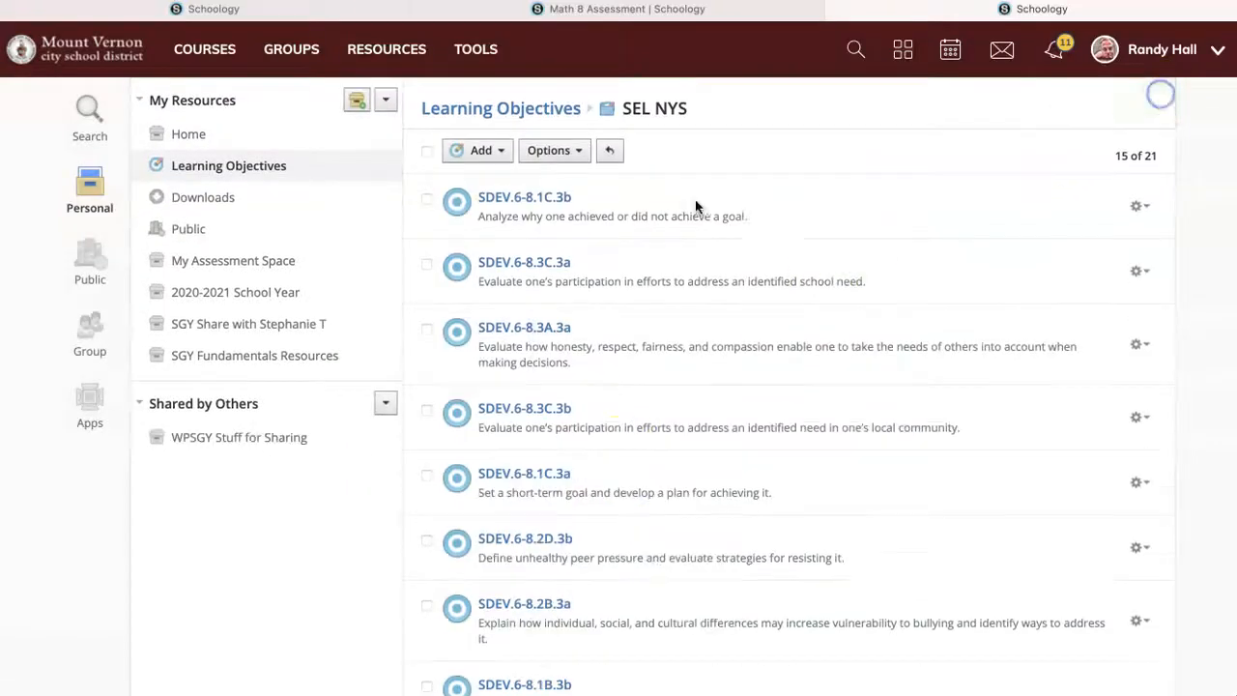
Step: Auto-arrange the learning objectives in the SEL NYS folder and submit the new order
left_click(556, 152)
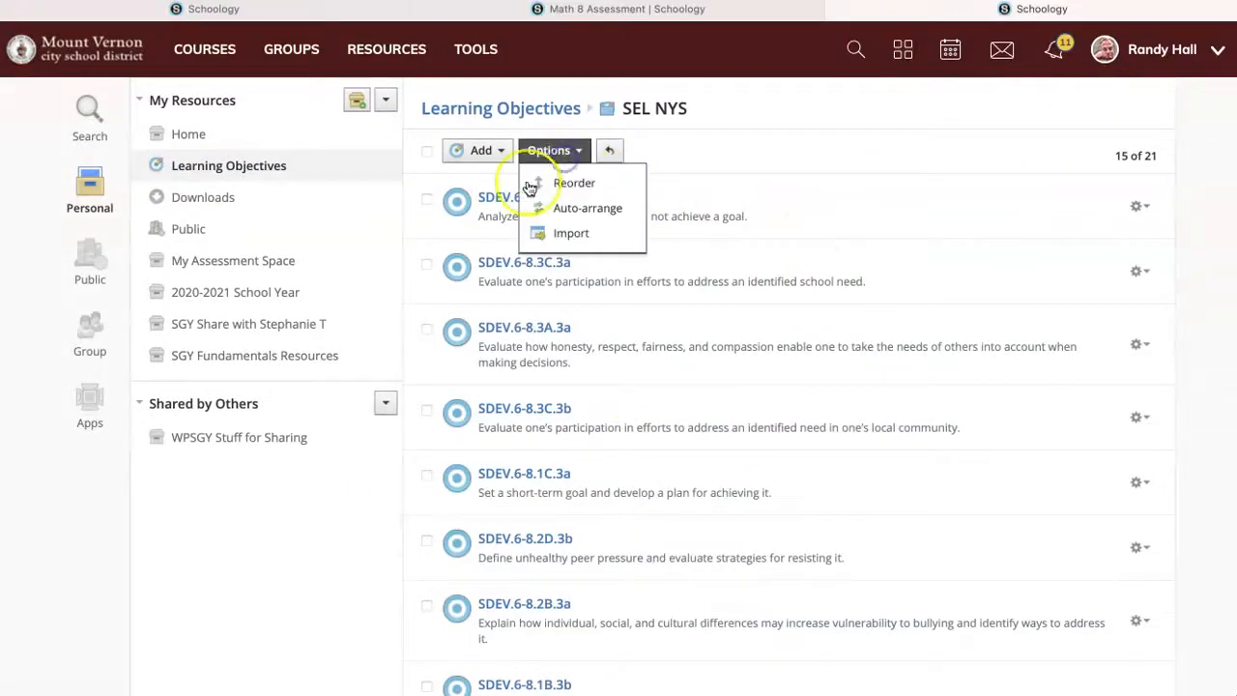
left_click(582, 206)
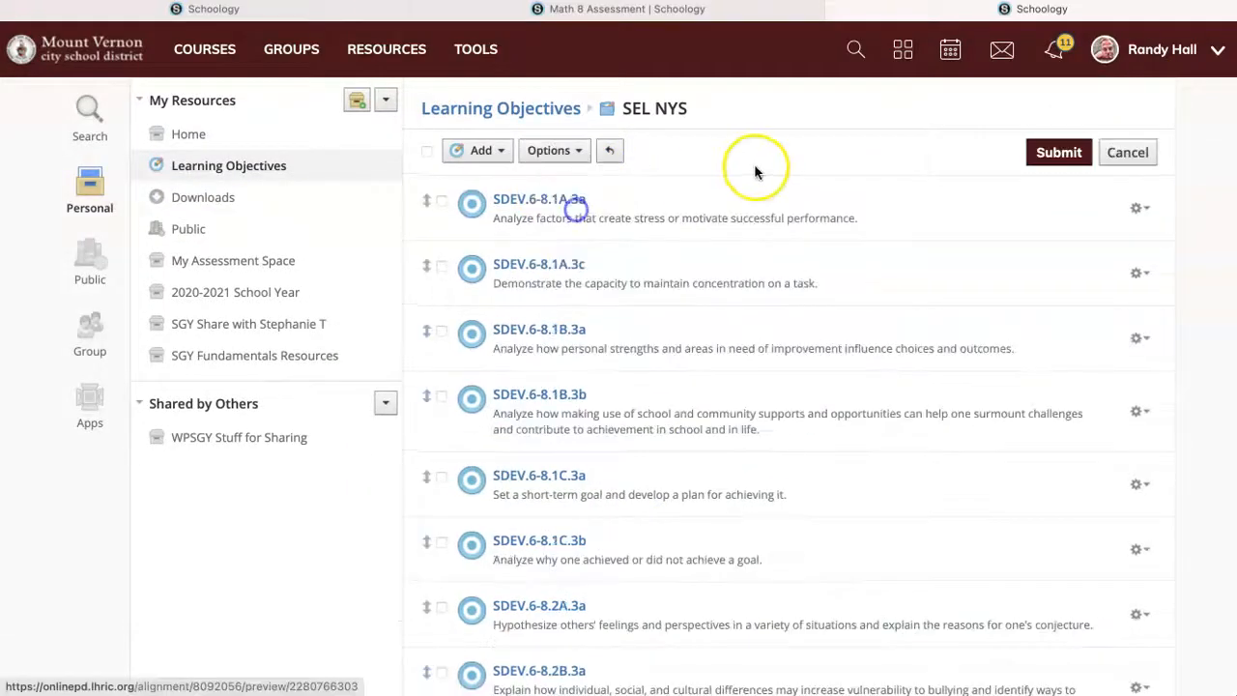
left_click(1059, 153)
Step: In the Math 8 Assessment, open learning objective alignment for question 25 and expand the personal custom learning objectives
left_click(538, 107)
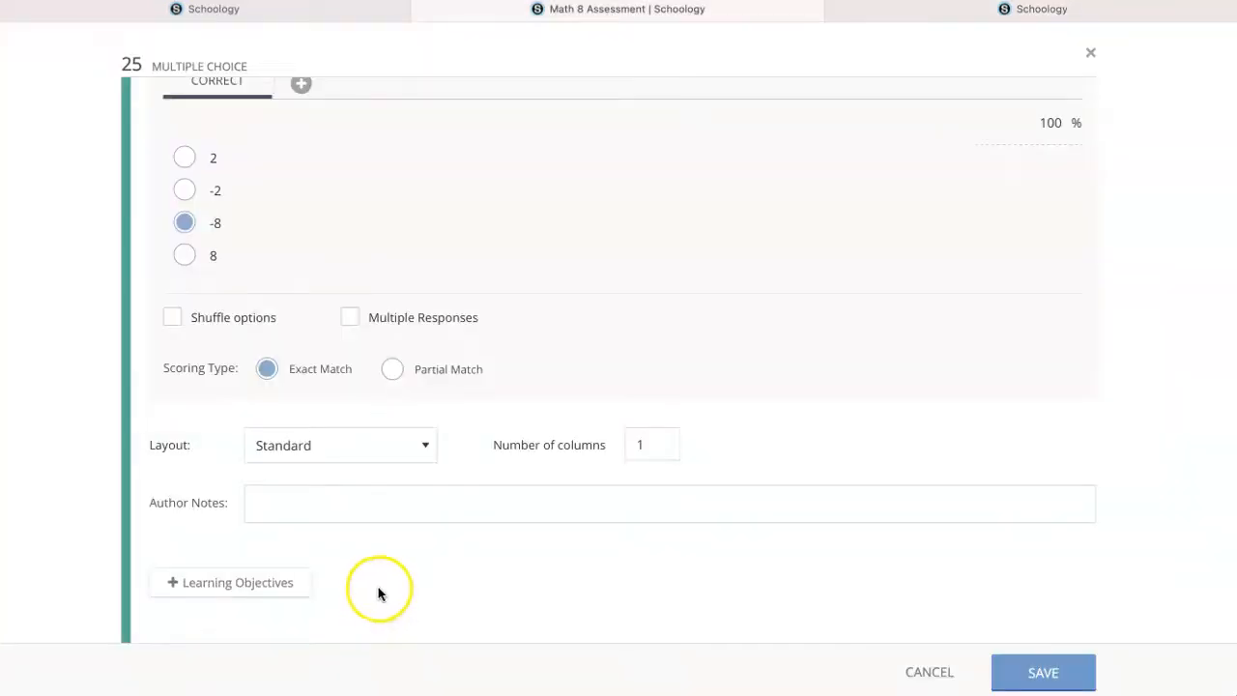
left_click(265, 585)
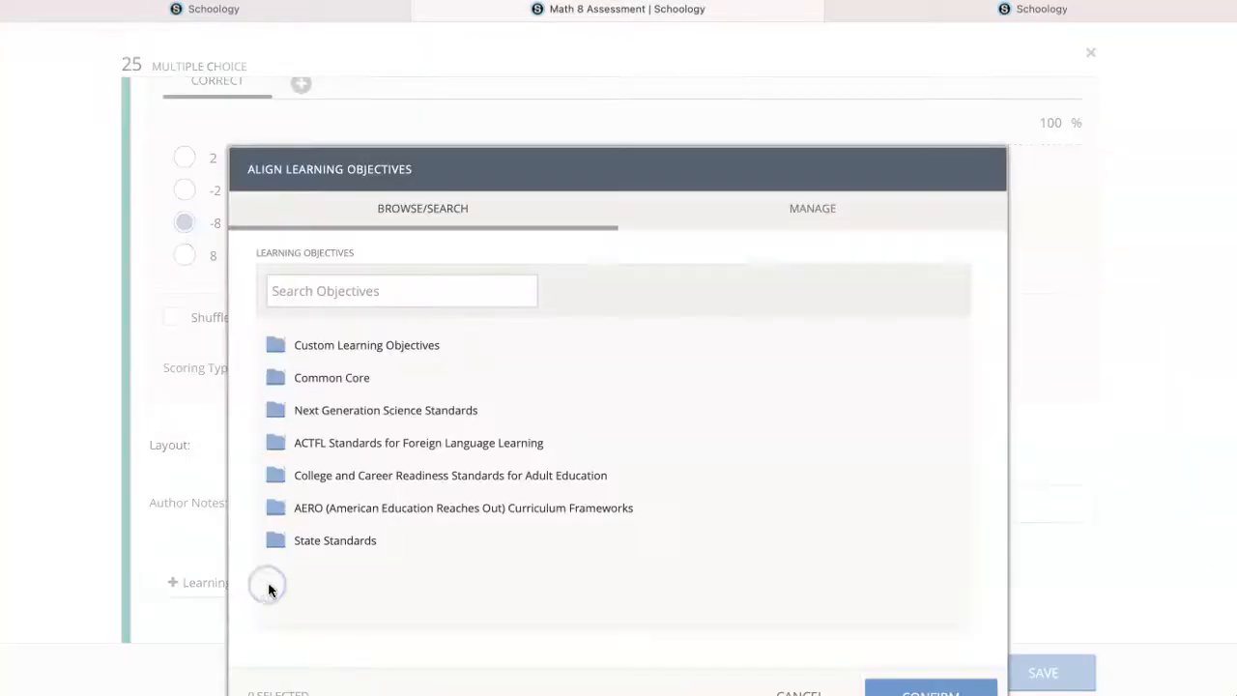
left_click(375, 348)
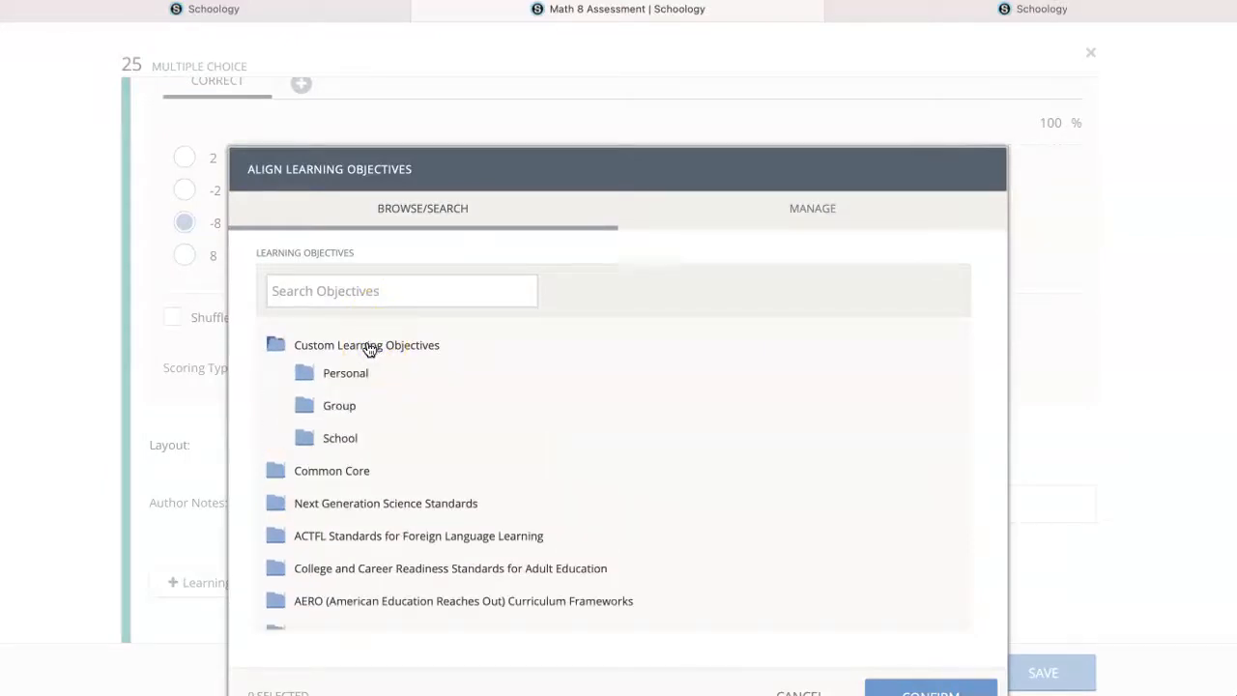
left_click(335, 378)
Step: Examine the standards listed in the personal MATH 8 NYS and SEL NYS folders, collapsing each folder after viewing it
left_click(387, 400)
scroll(425, 435, "down", 5)
scroll(406, 434, "up", 5)
left_click(364, 406)
left_click(373, 433)
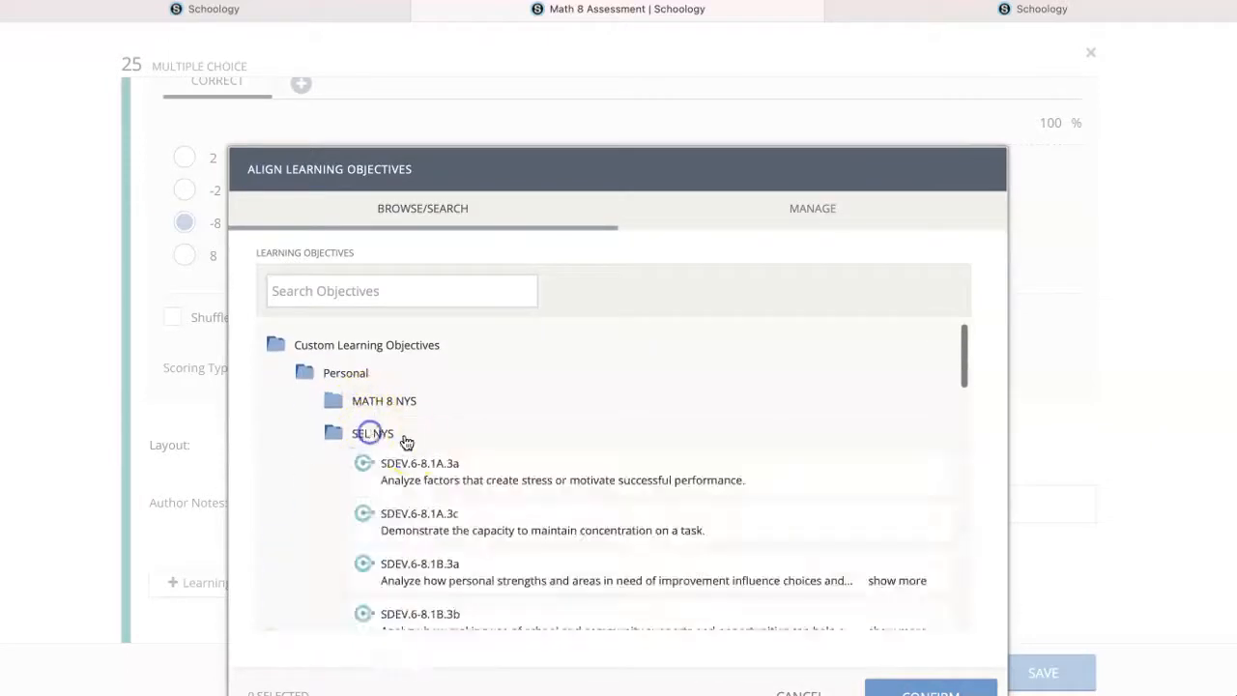
scroll(411, 445, "down", 5)
scroll(411, 445, "down", 3)
scroll(416, 446, "up", 10)
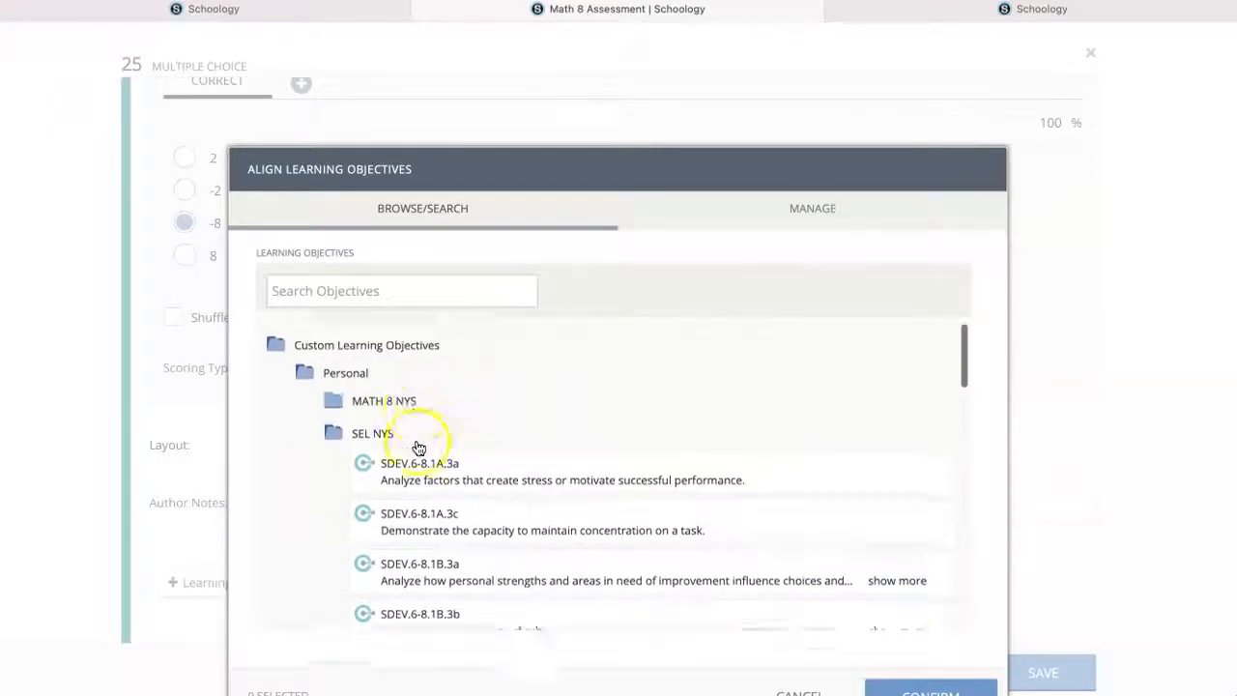
left_click(367, 433)
scroll(812, 480, "down", 1)
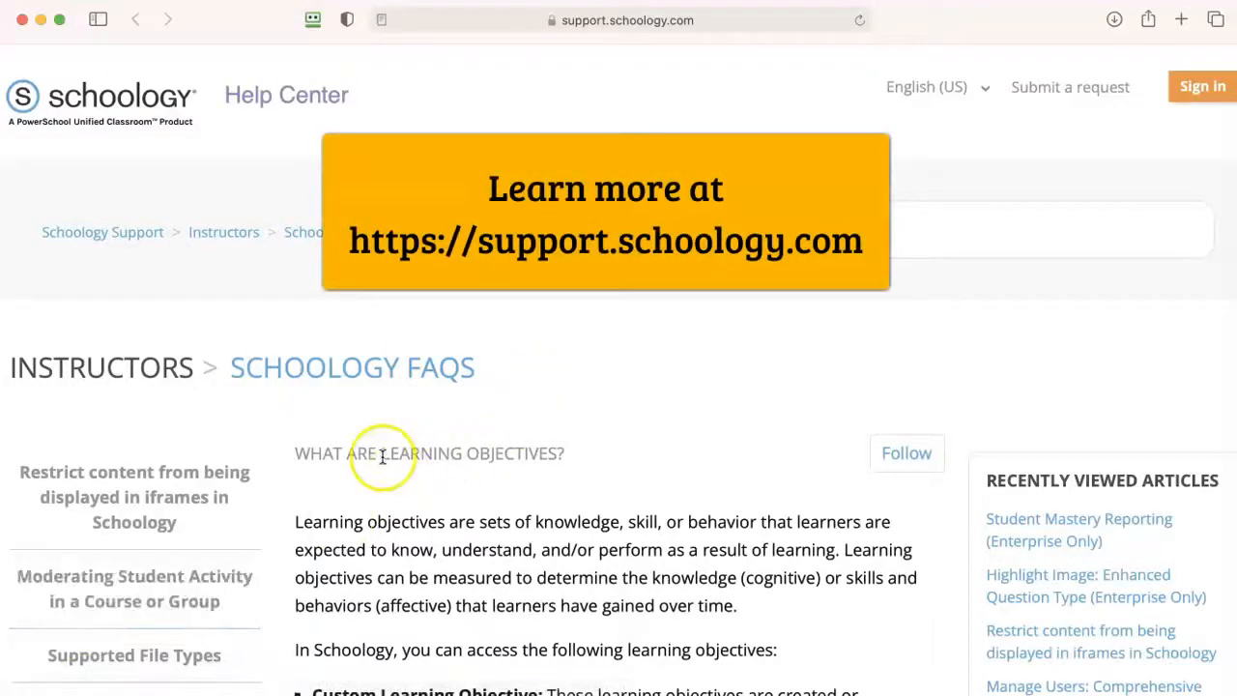
Step: Read the Schoology Help Center article on what learning objectives are and how to create and organize them
scroll(452, 484, "down", 10)
scroll(452, 483, "down", 5)
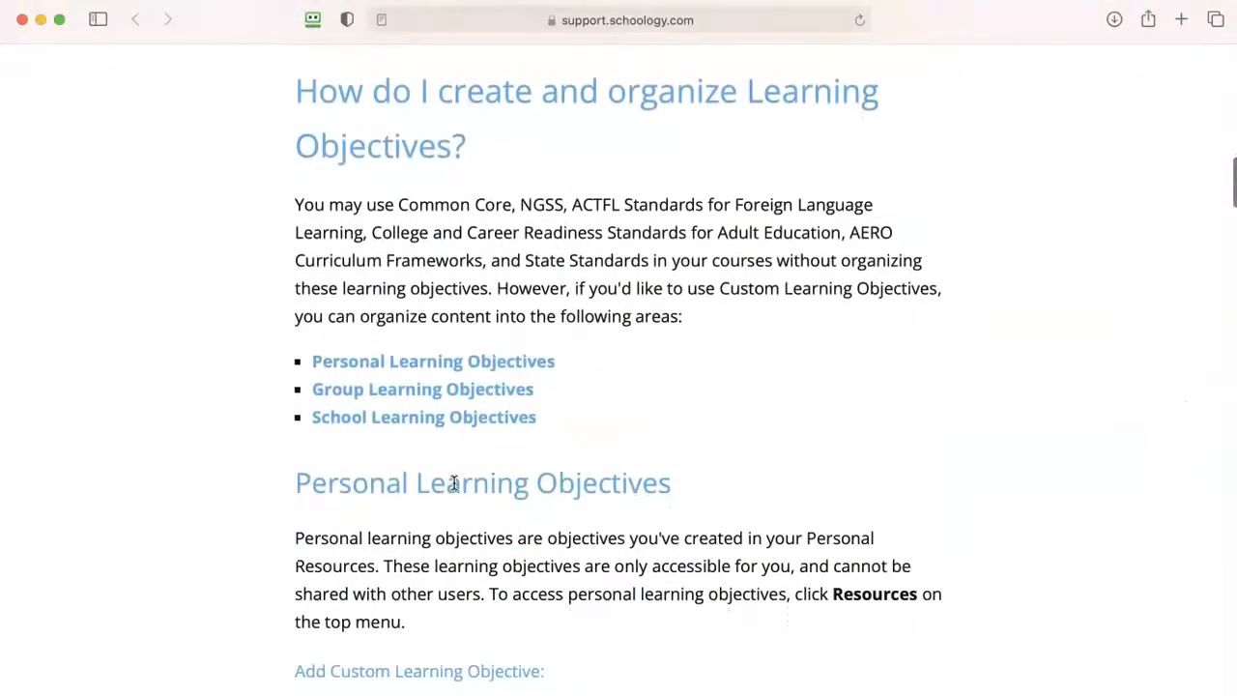
scroll(454, 483, "down", 1)
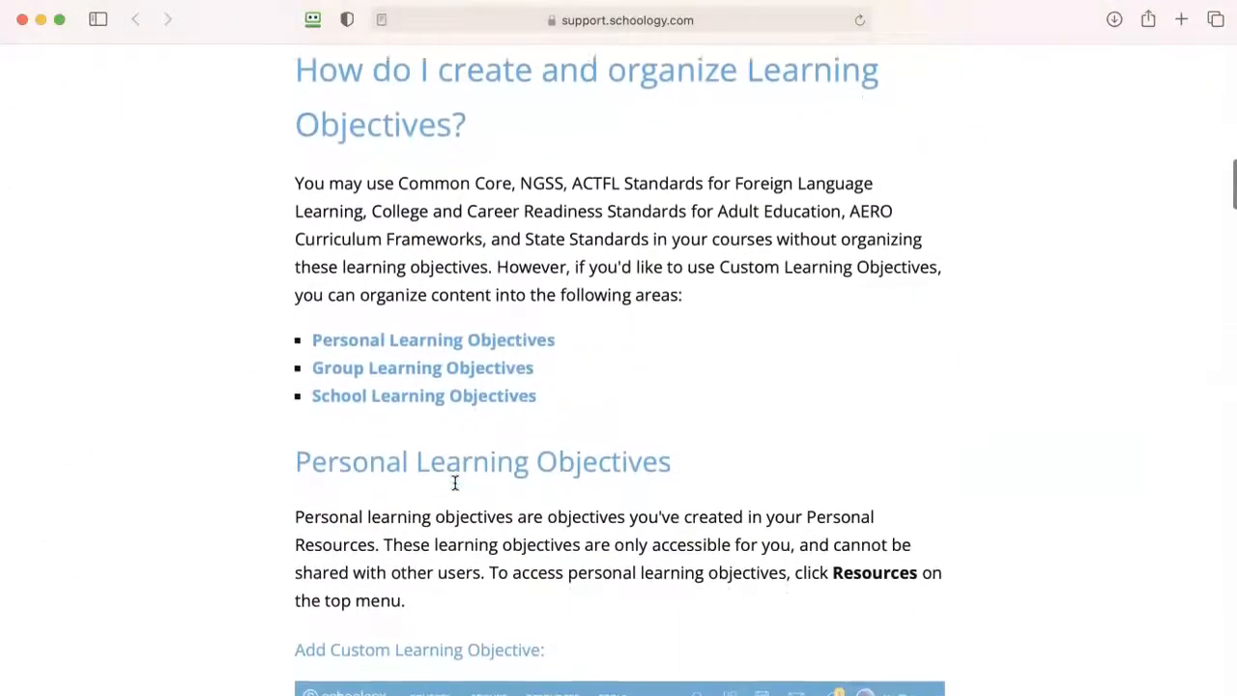